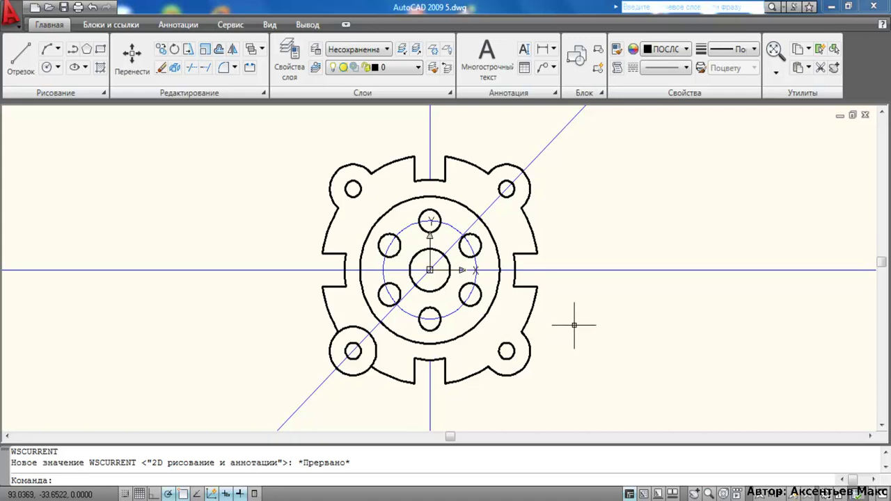
# Pan and zoom around the flange drawing to frame the whole part
pyautogui.moveTo(574, 326); pyautogui.dragTo(496, 317, button='middle')
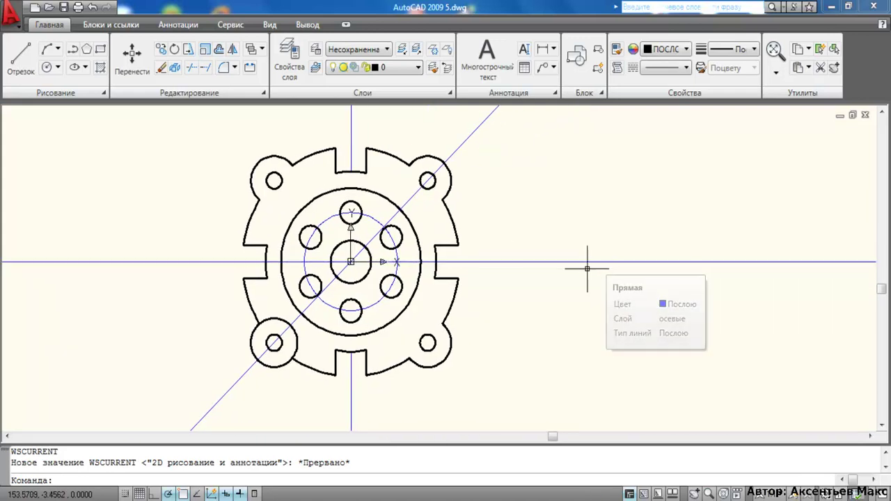
pyautogui.moveTo(524, 275); pyautogui.dragTo(543, 285, button='middle')
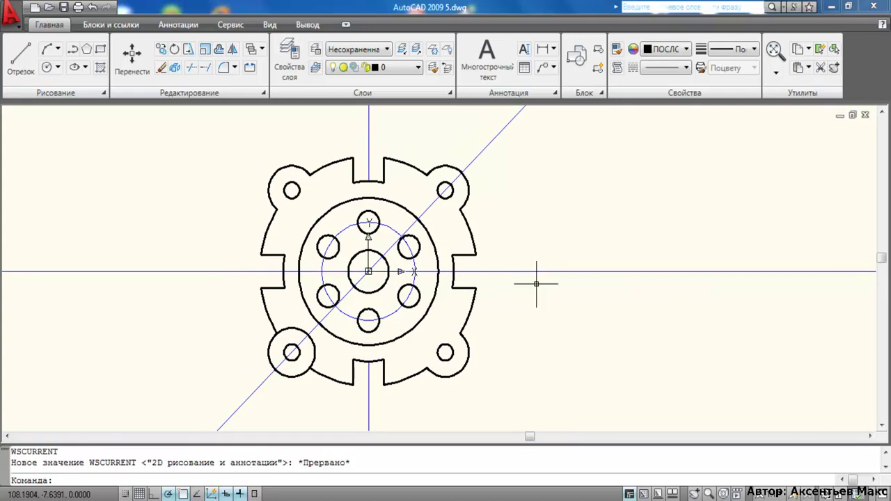
pyautogui.scroll(1, 531, 285)
pyautogui.moveTo(339, 249); pyautogui.dragTo(408, 295, button='middle')
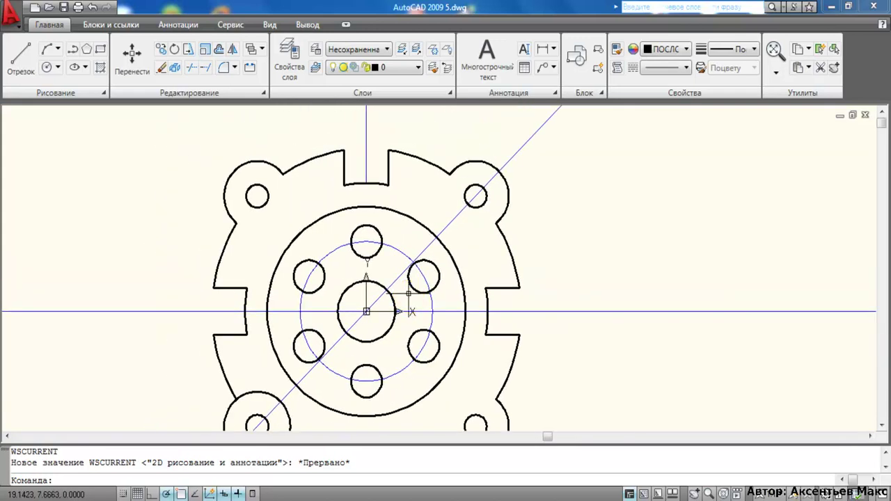
pyautogui.click(419, 72)
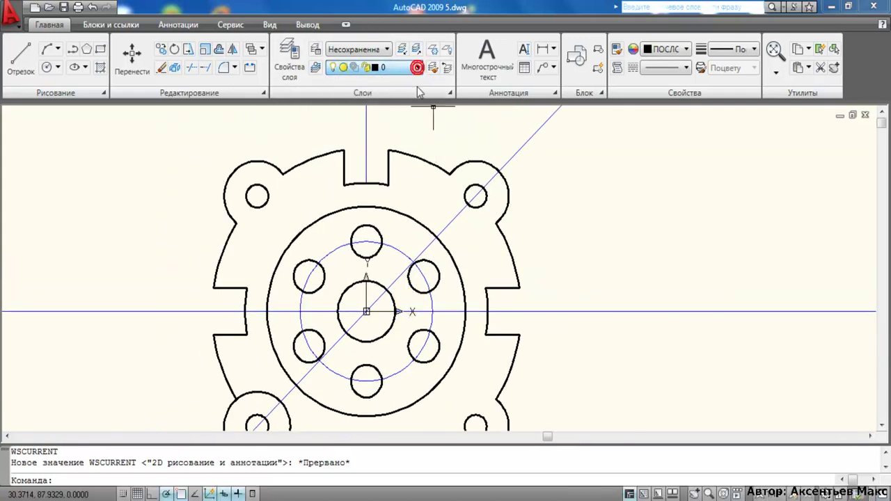
pyautogui.moveTo(374, 243)
pyautogui.mouseDown(button='middle')
pyautogui.moveTo(414, 259)
pyautogui.moveTo(379, 183)
pyautogui.mouseUp(button='middle')
pyautogui.scroll(1, 414, 259)
pyautogui.scroll(1, 369, 230)
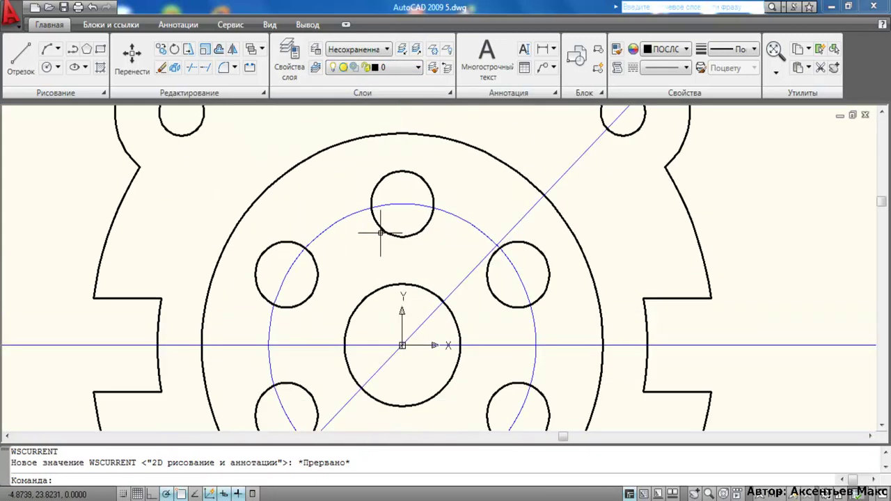
pyautogui.moveTo(399, 291); pyautogui.dragTo(394, 257, button='middle')
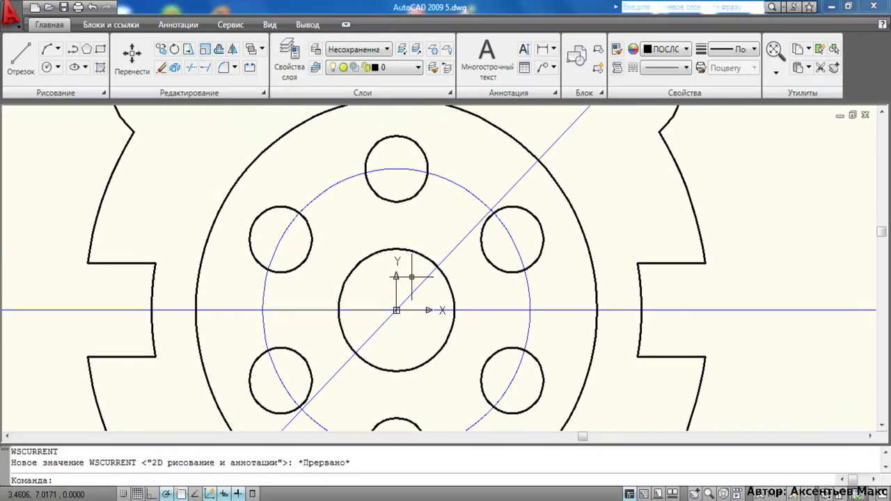
pyautogui.scroll(-1, 411, 277)
pyautogui.scroll(-1, 423, 282)
pyautogui.scroll(-1, 423, 282)
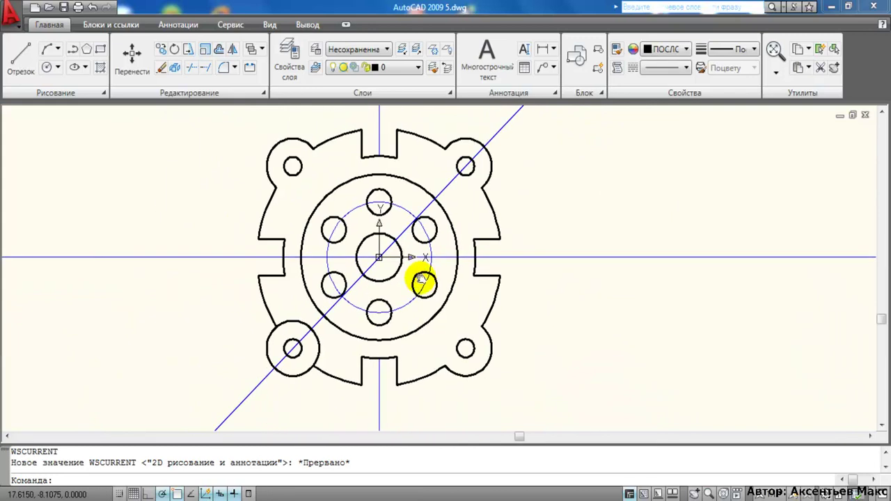
pyautogui.moveTo(423, 282); pyautogui.dragTo(436, 289, button='middle')
pyautogui.moveTo(441, 360); pyautogui.dragTo(443, 331, button='middle')
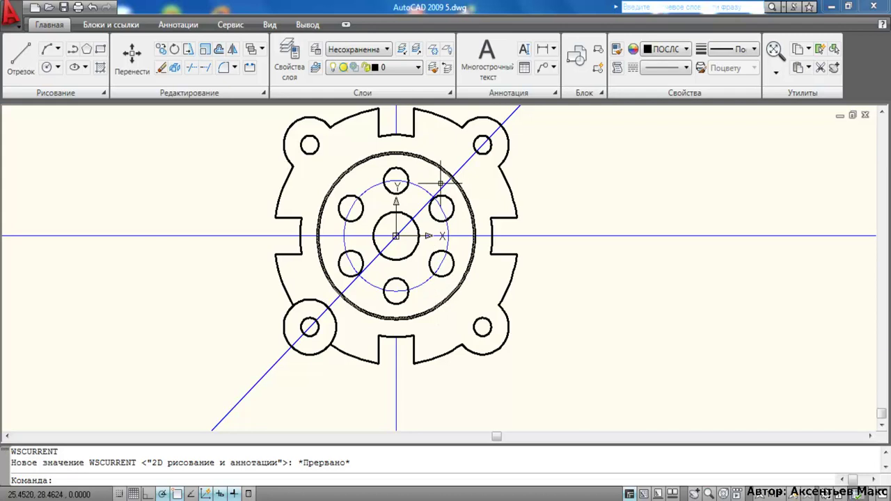
pyautogui.scroll(1, 462, 248)
pyautogui.scroll(2, 487, 229)
pyautogui.moveTo(487, 229); pyautogui.dragTo(437, 312, button='middle')
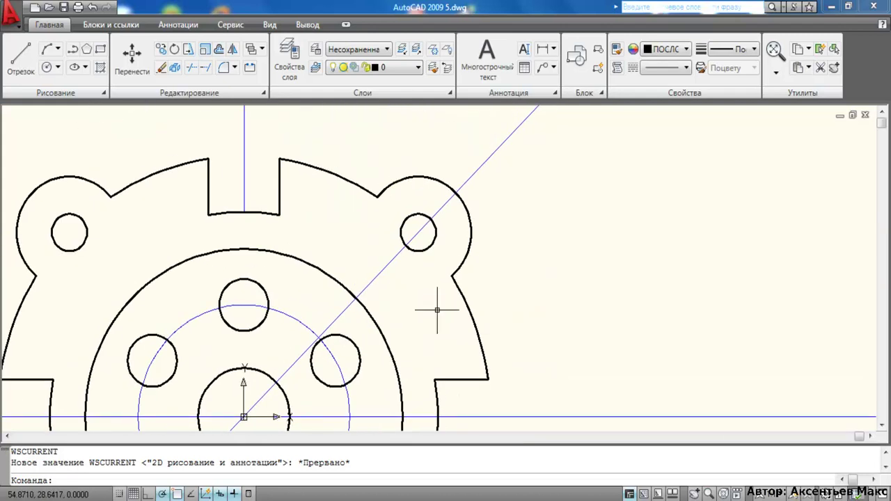
pyautogui.moveTo(441, 288); pyautogui.dragTo(455, 306, button='middle')
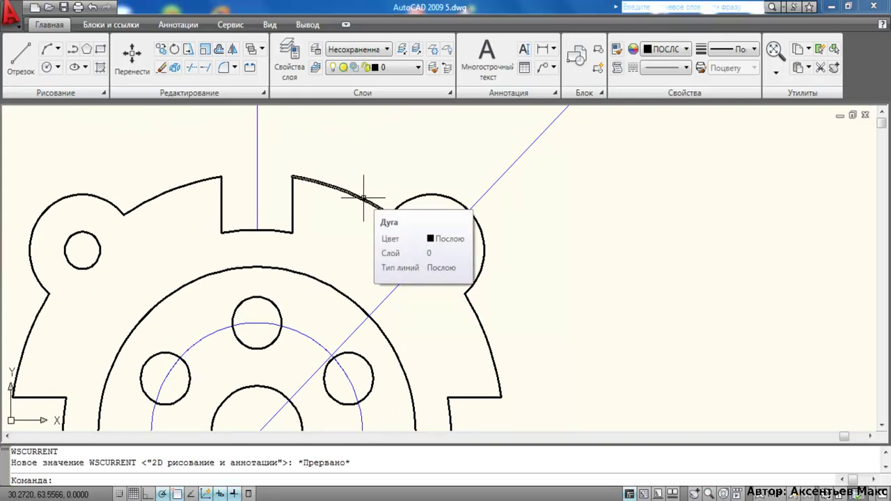
pyautogui.scroll(-2, 363, 200)
pyautogui.scroll(-2, 376, 202)
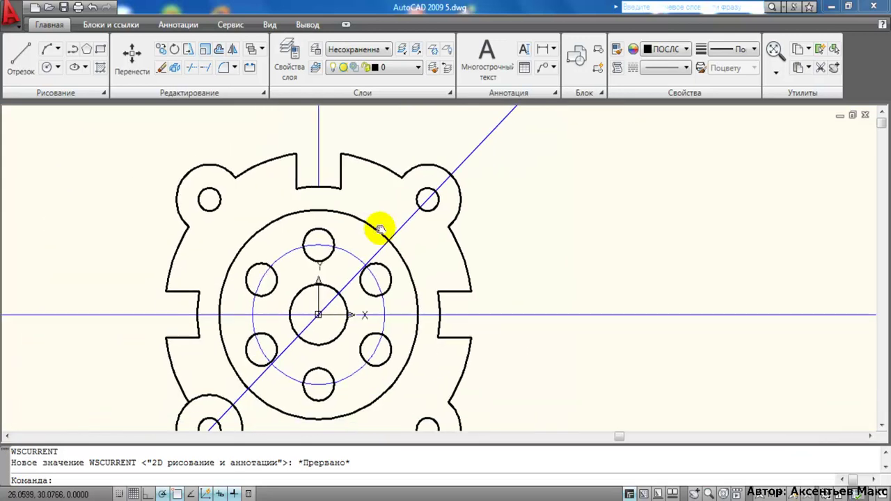
pyautogui.scroll(-1, 383, 223)
pyautogui.moveTo(387, 201); pyautogui.dragTo(383, 192, button='middle')
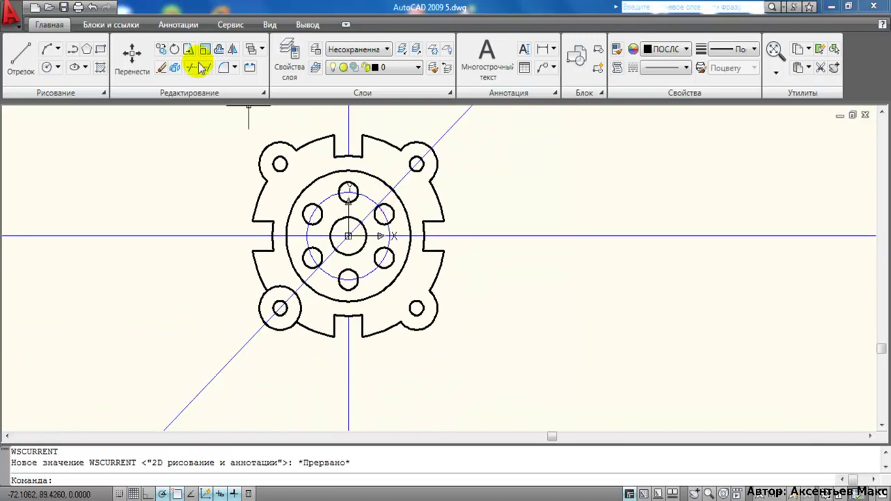
# Add a Ø140 diameter dimension across the flange's outer arc using the Annotate tools
pyautogui.click(178, 27)
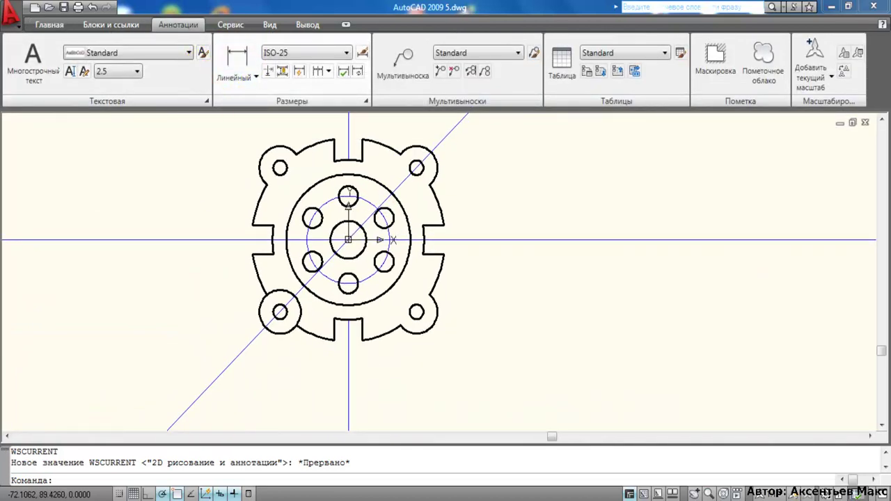
pyautogui.click(234, 83)
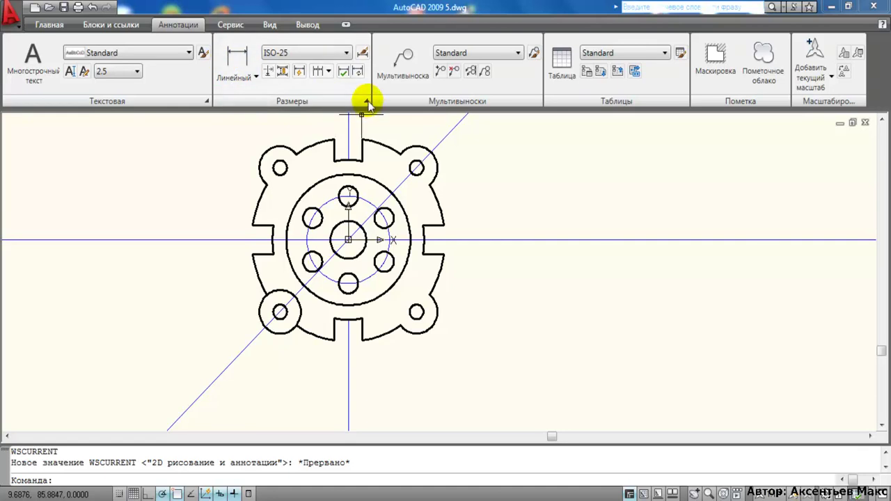
pyautogui.click(366, 102)
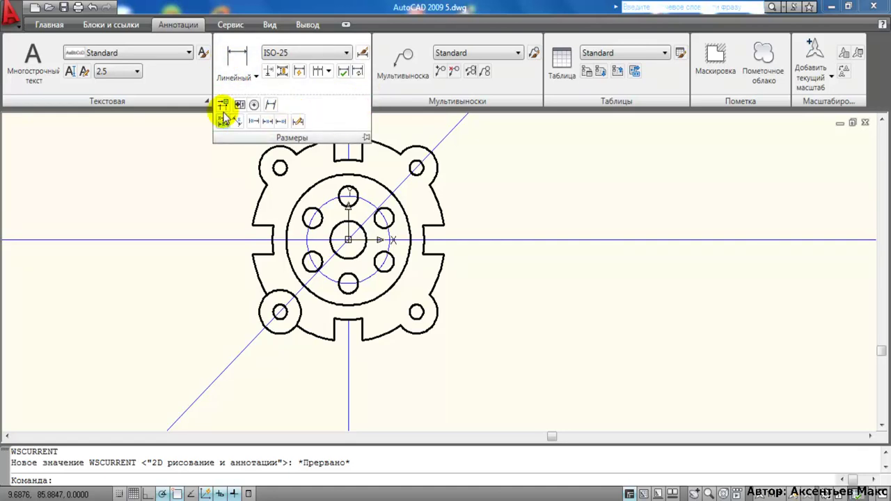
pyautogui.click(256, 78)
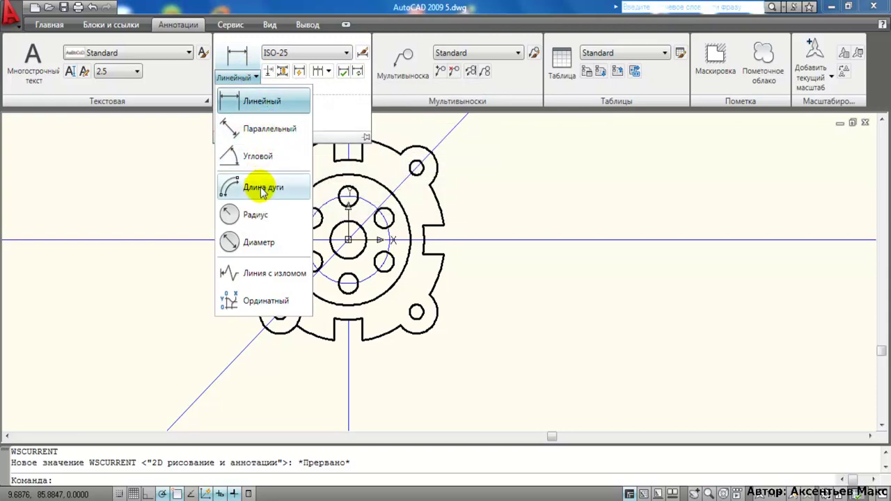
pyautogui.click(249, 247)
pyautogui.moveTo(331, 264); pyautogui.dragTo(285, 269, button='middle')
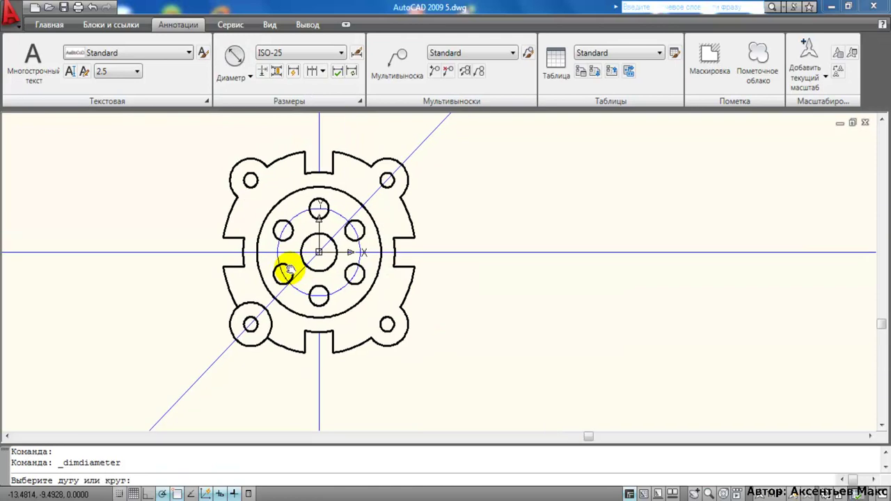
pyautogui.scroll(1, 343, 307)
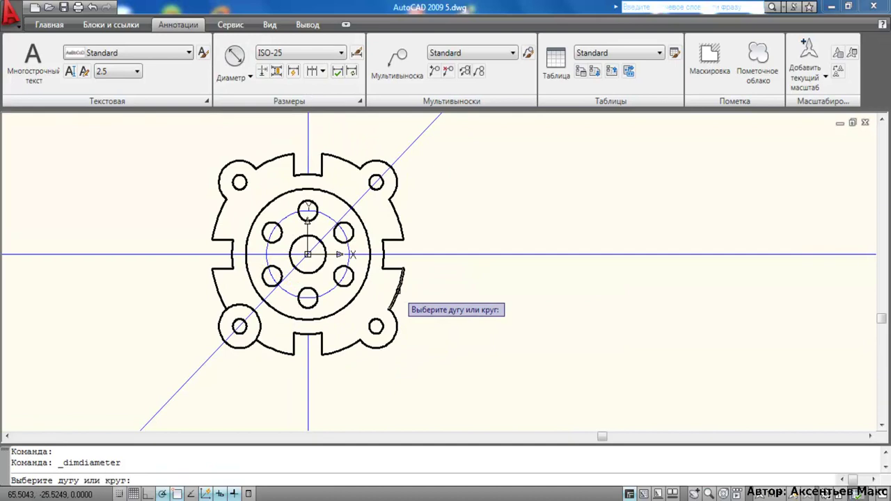
pyautogui.click(400, 291)
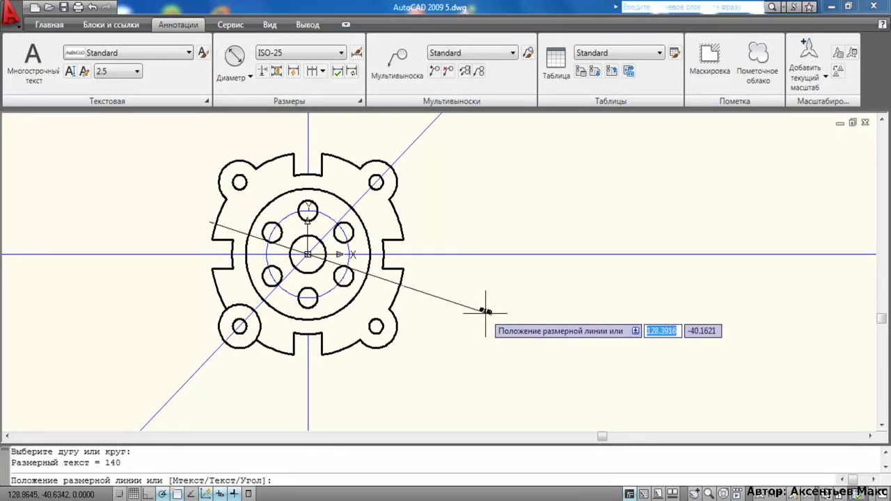
pyautogui.click(466, 311)
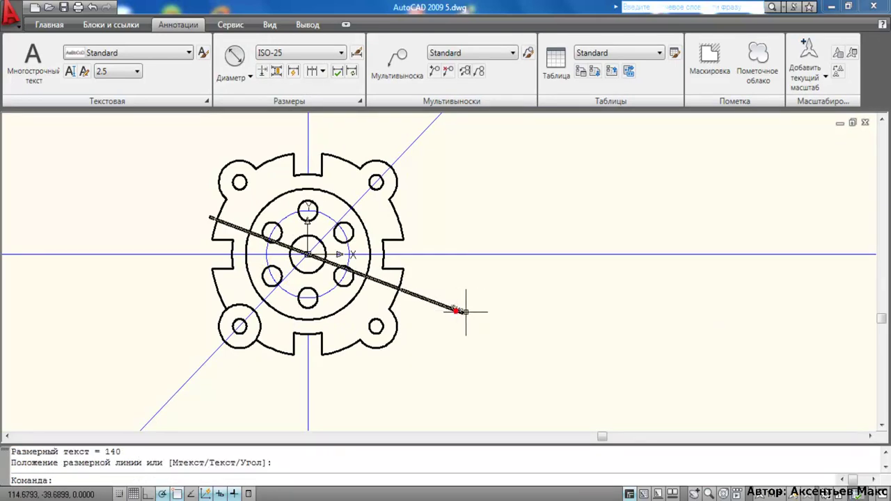
pyautogui.scroll(3, 466, 311)
pyautogui.scroll(4, 481, 318)
pyautogui.moveTo(412, 279); pyautogui.dragTo(495, 326, button='middle')
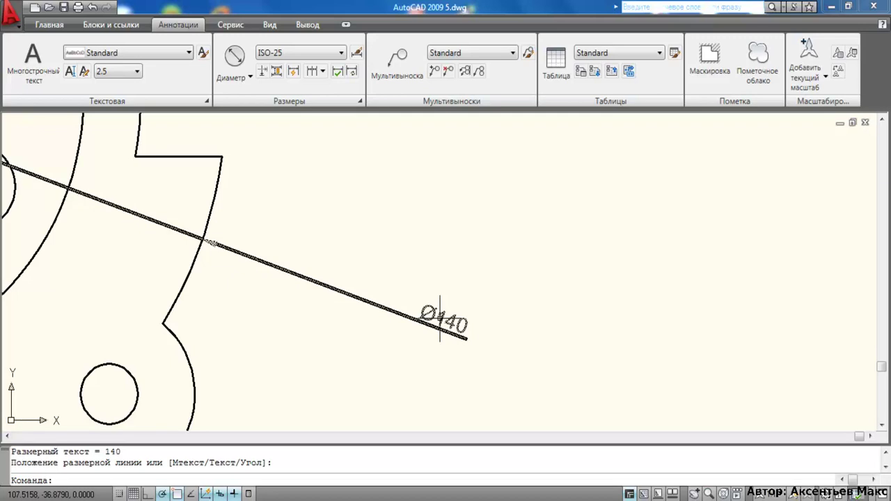
pyautogui.moveTo(386, 339); pyautogui.dragTo(407, 314, button='middle')
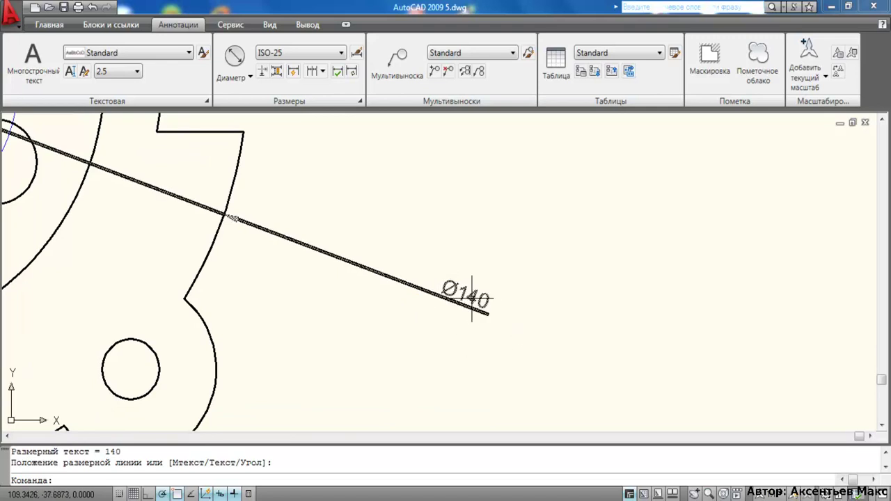
pyautogui.moveTo(456, 295); pyautogui.dragTo(468, 293, button='middle')
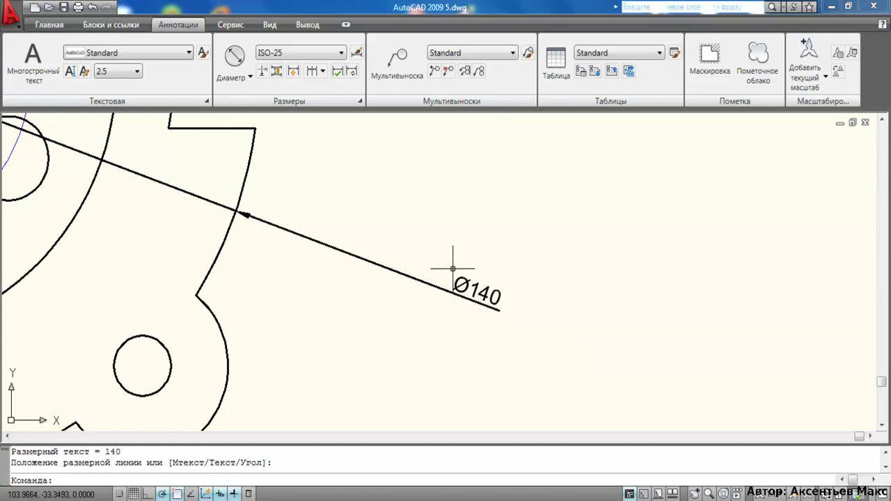
pyautogui.moveTo(453, 264); pyautogui.dragTo(507, 308, button='middle')
pyautogui.scroll(-3, 454, 282)
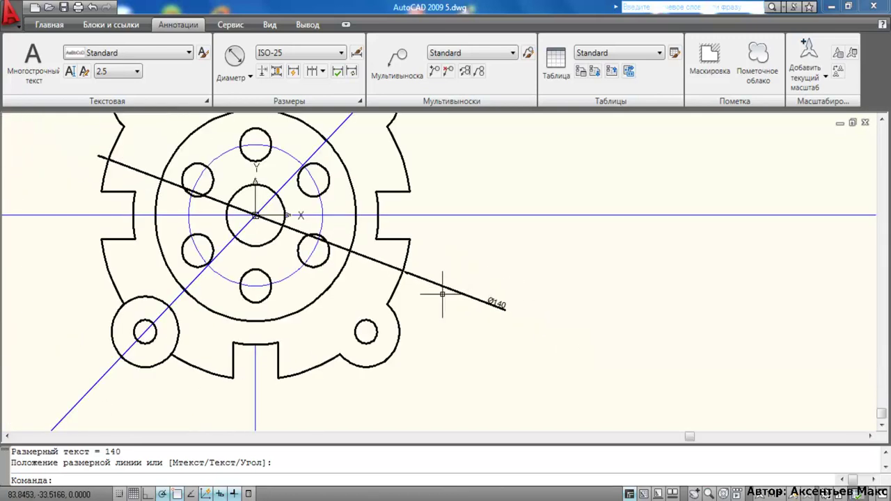
pyautogui.scroll(-1, 511, 252)
pyautogui.moveTo(511, 252)
pyautogui.mouseDown(button='middle')
pyautogui.moveTo(463, 336)
pyautogui.moveTo(478, 288)
pyautogui.moveTo(467, 283)
pyautogui.mouseUp(button='middle')
pyautogui.scroll(1, 488, 285)
pyautogui.scroll(2, 487, 279)
# Dimension the right-hand slot between its top and bottom corners with a linear 20
pyautogui.scroll(2, 425, 268)
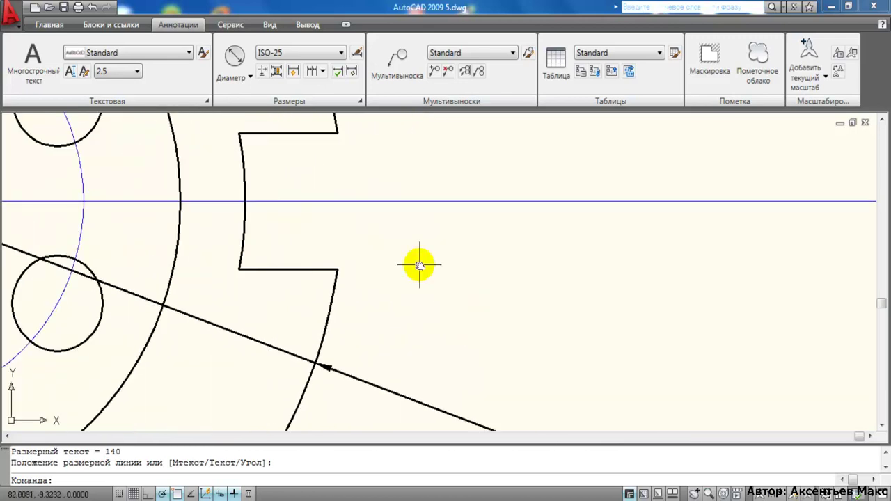
pyautogui.moveTo(420, 266); pyautogui.dragTo(424, 301, button='middle')
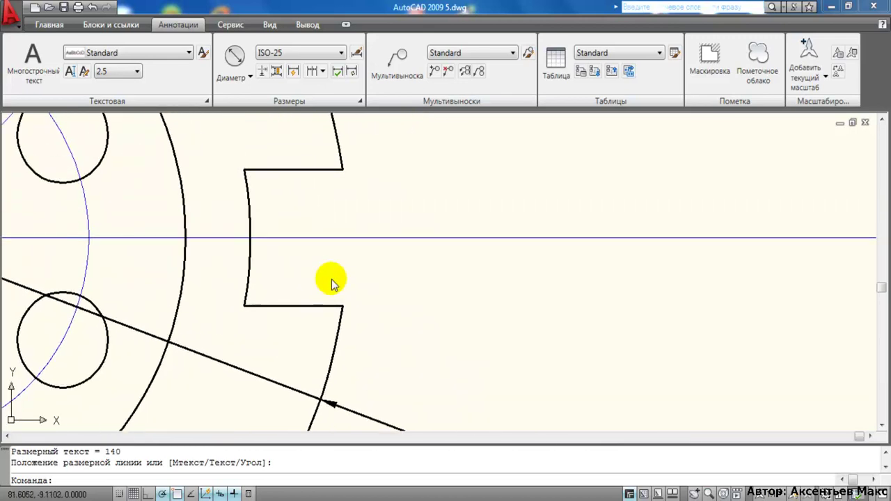
pyautogui.moveTo(235, 145)
pyautogui.mouseDown()
pyautogui.moveTo(263, 149)
pyautogui.moveTo(243, 143)
pyautogui.mouseUp()
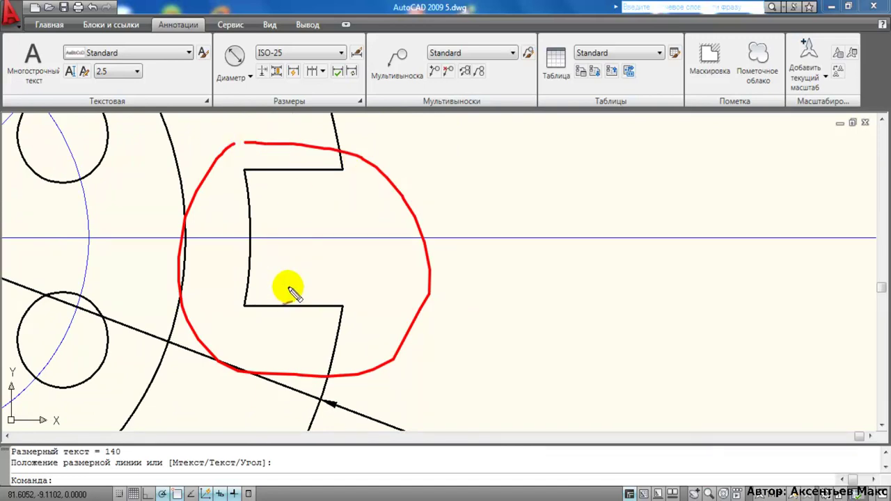
pyautogui.press('Escape')
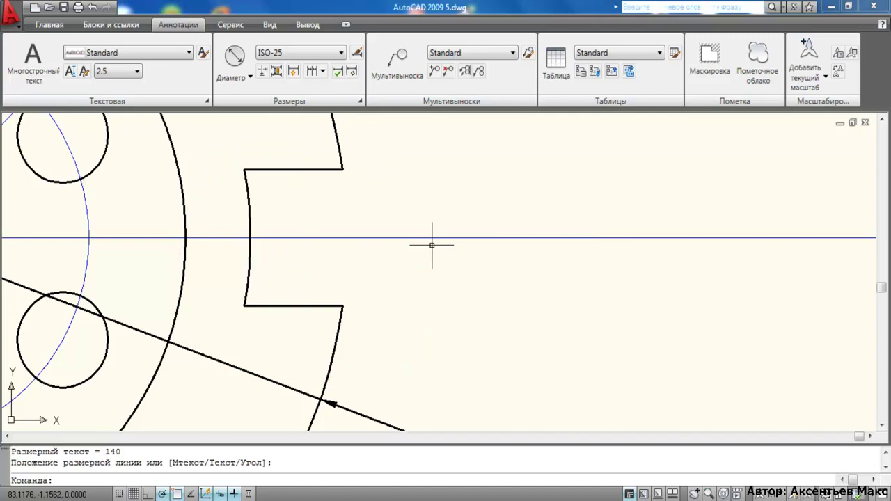
pyautogui.click(250, 76)
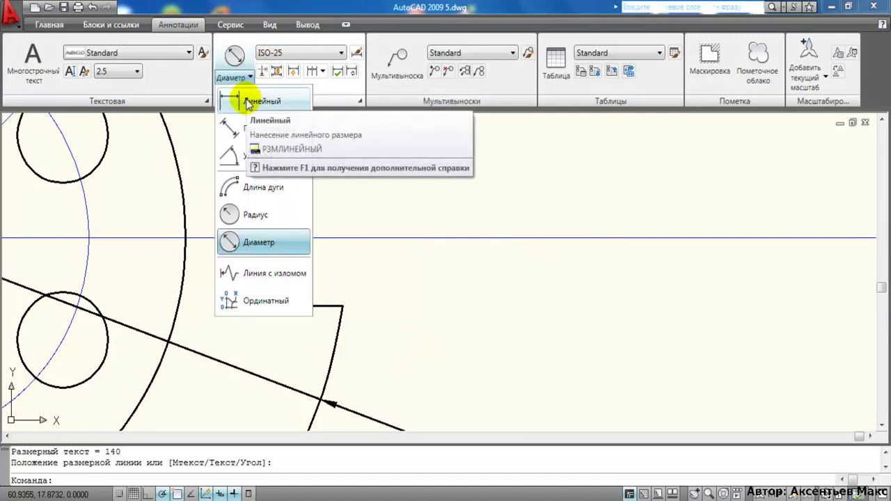
pyautogui.click(248, 102)
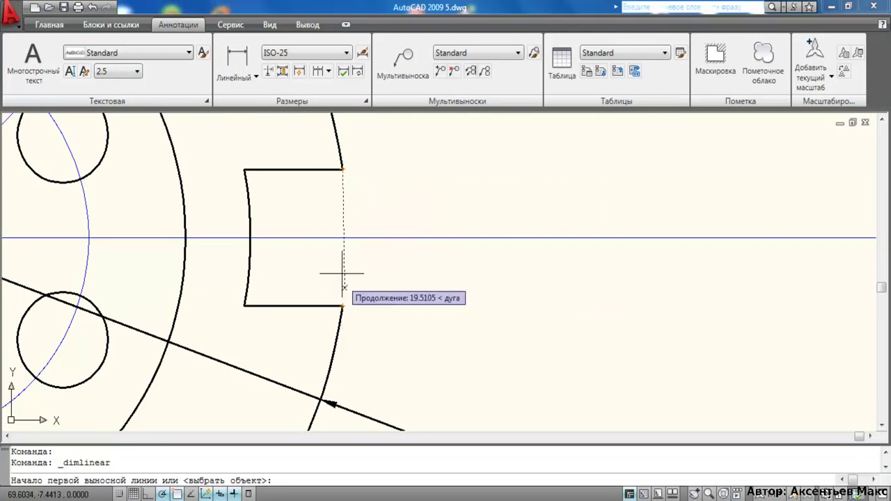
pyautogui.click(342, 170)
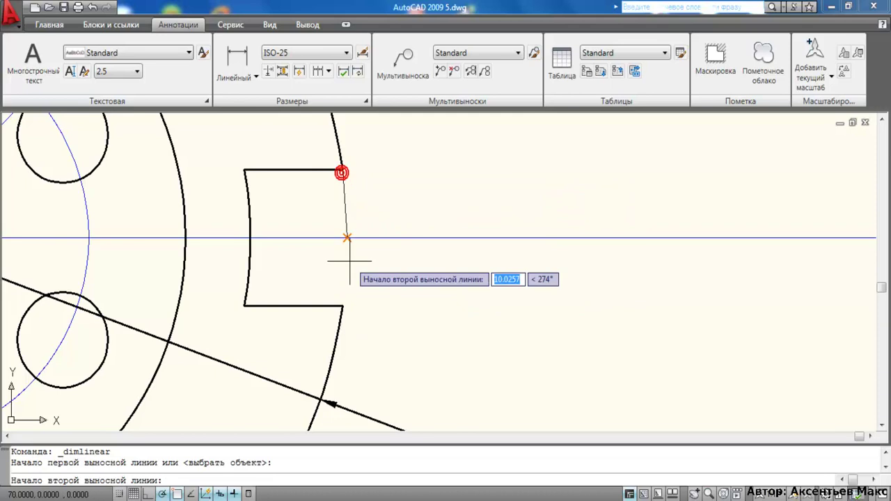
pyautogui.click(342, 305)
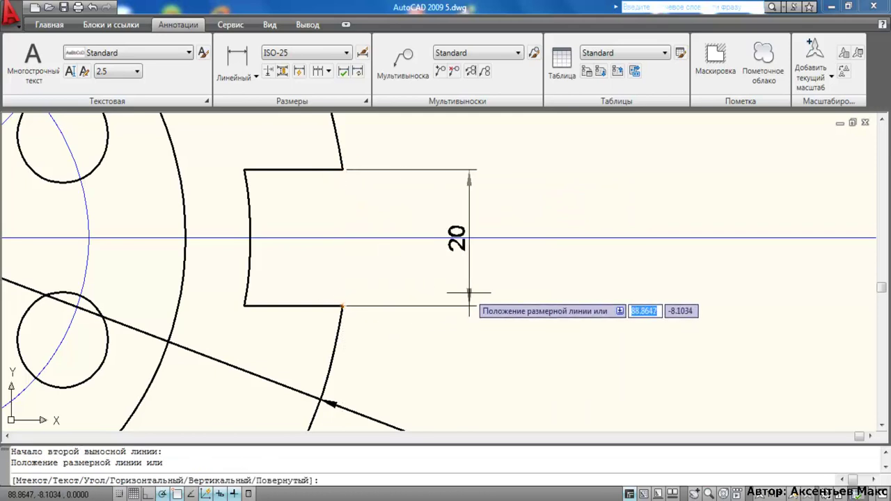
pyautogui.click(424, 264)
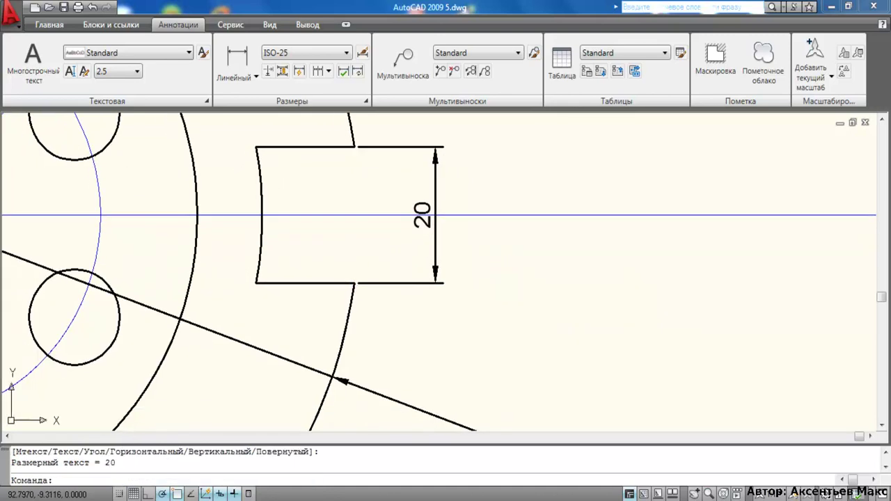
pyautogui.scroll(-4, 503, 285)
# Frame the flange's upper-right ear and start an aligned (Параллельный) dimension
pyautogui.moveTo(503, 299)
pyautogui.mouseDown(button='middle')
pyautogui.moveTo(475, 255)
pyautogui.moveTo(509, 294)
pyautogui.mouseUp(button='middle')
pyautogui.moveTo(478, 219)
pyautogui.mouseDown(button='middle')
pyautogui.moveTo(488, 283)
pyautogui.moveTo(481, 324)
pyautogui.mouseUp(button='middle')
pyautogui.scroll(2, 462, 265)
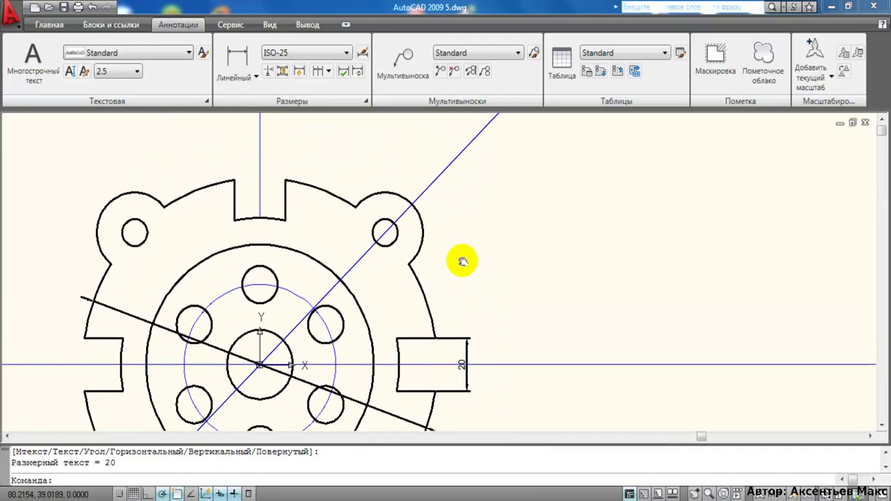
pyautogui.moveTo(444, 226); pyautogui.dragTo(452, 282, button='middle')
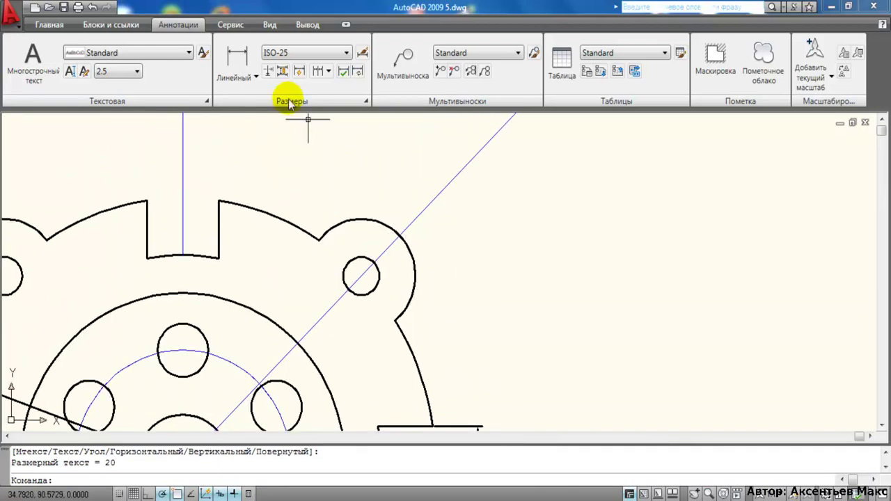
pyautogui.click(257, 77)
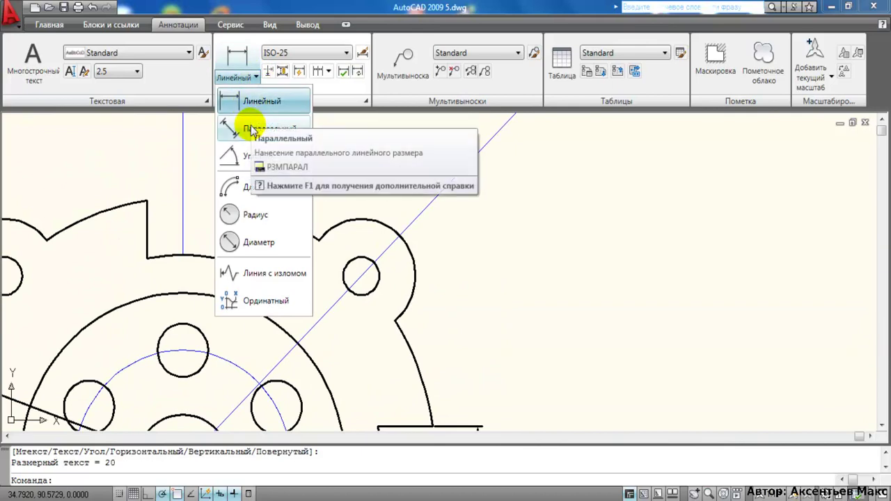
pyautogui.moveTo(452, 425); pyautogui.dragTo(398, 252, button='middle')
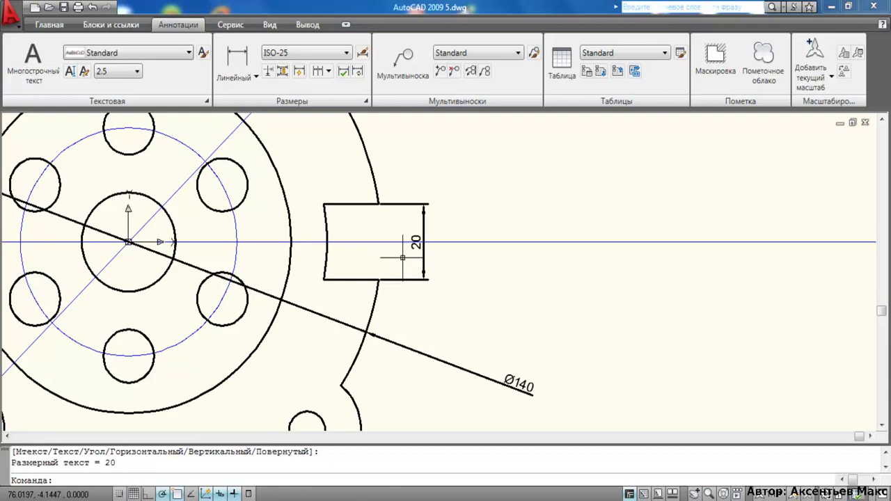
pyautogui.moveTo(381, 225); pyautogui.dragTo(392, 205, button='middle')
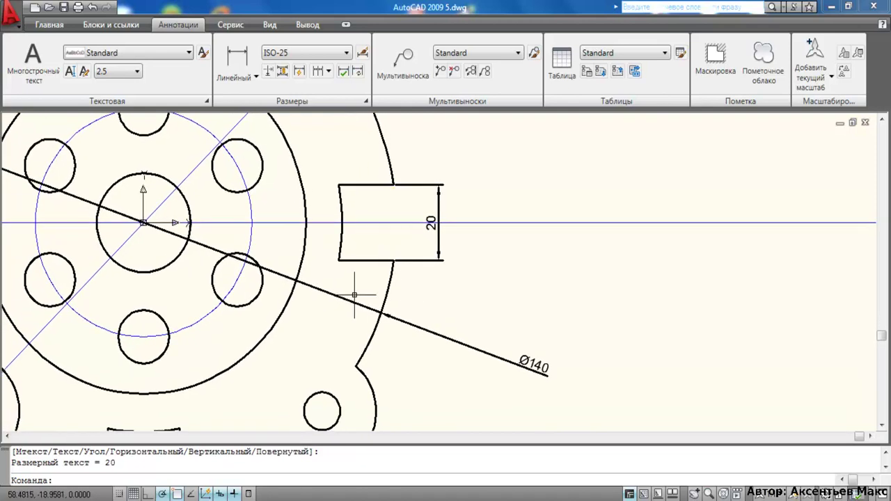
pyautogui.scroll(-2, 286, 176)
pyautogui.moveTo(295, 172); pyautogui.dragTo(308, 345, button='middle')
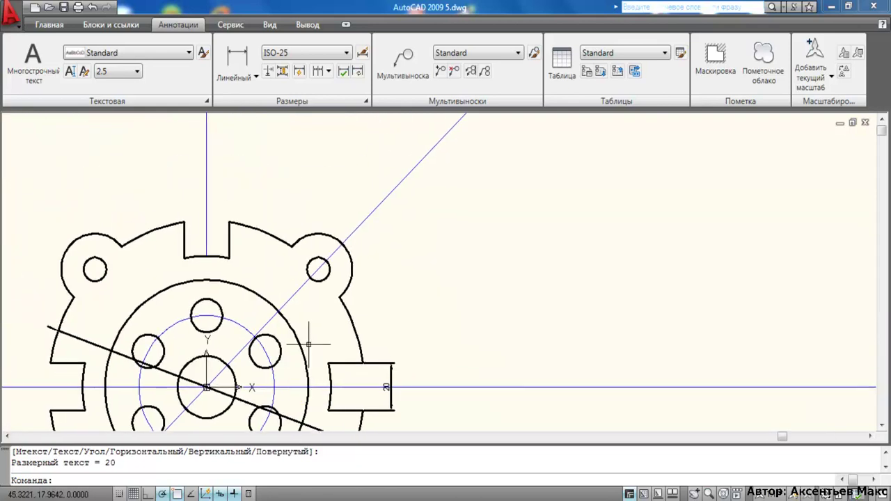
pyautogui.scroll(2, 408, 165)
pyautogui.scroll(2, 342, 253)
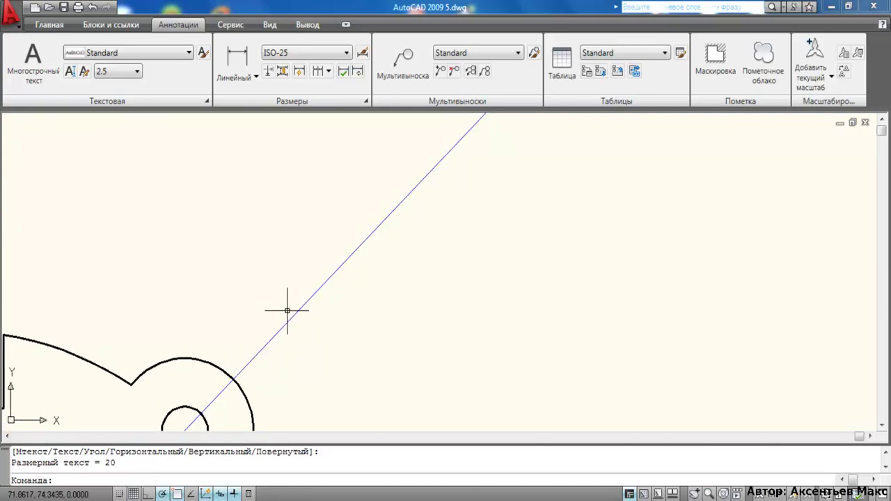
pyautogui.moveTo(302, 298); pyautogui.dragTo(277, 118, button='middle')
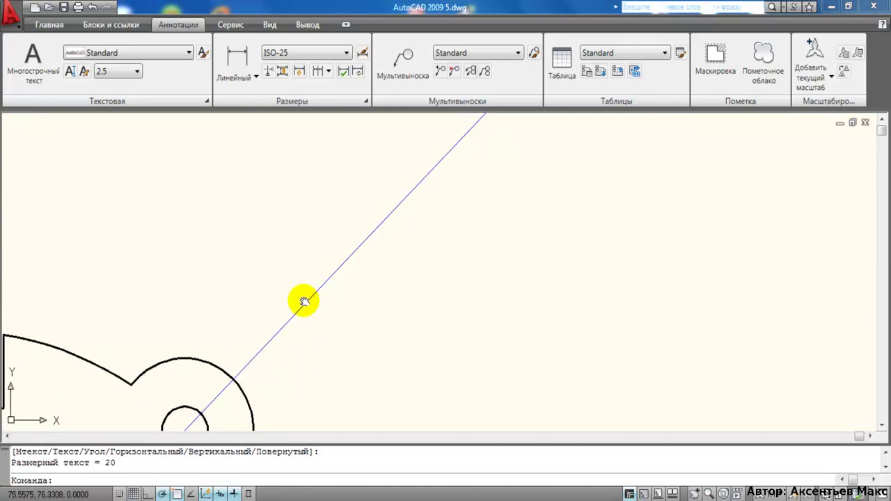
pyautogui.click(256, 78)
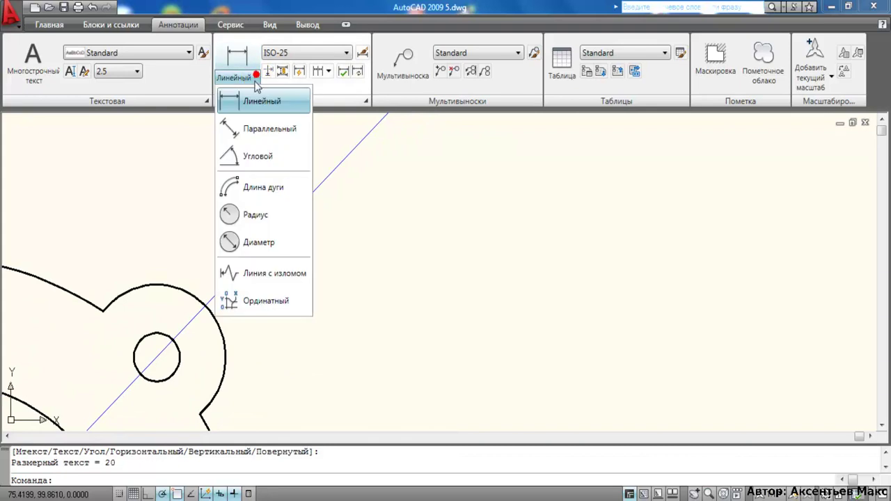
pyautogui.click(242, 123)
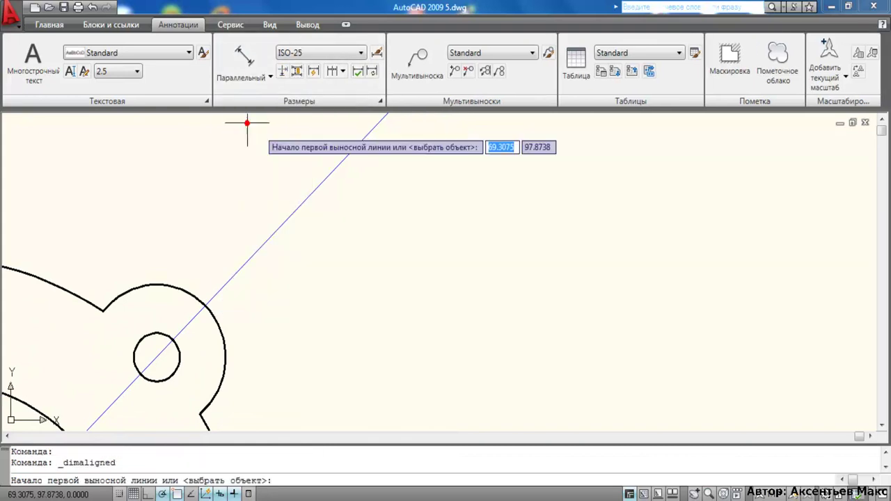
# Place a 19.89 aligned dimension along the diagonal centre line, then select it
pyautogui.click(270, 236)
pyautogui.click(335, 168)
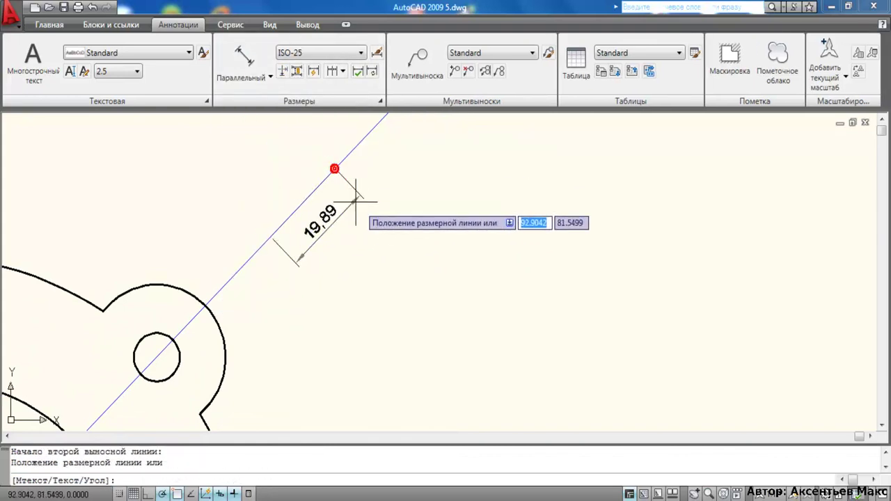
pyautogui.click(398, 236)
pyautogui.moveTo(398, 236)
pyautogui.mouseDown(button='middle')
pyautogui.moveTo(391, 268)
pyautogui.moveTo(348, 230)
pyautogui.moveTo(333, 259)
pyautogui.mouseUp(button='middle')
pyautogui.scroll(-3, 391, 268)
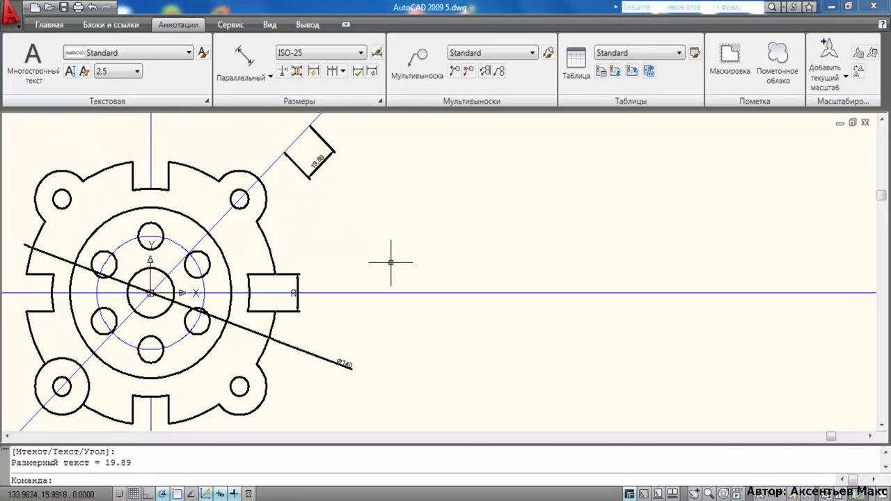
pyautogui.click(311, 172)
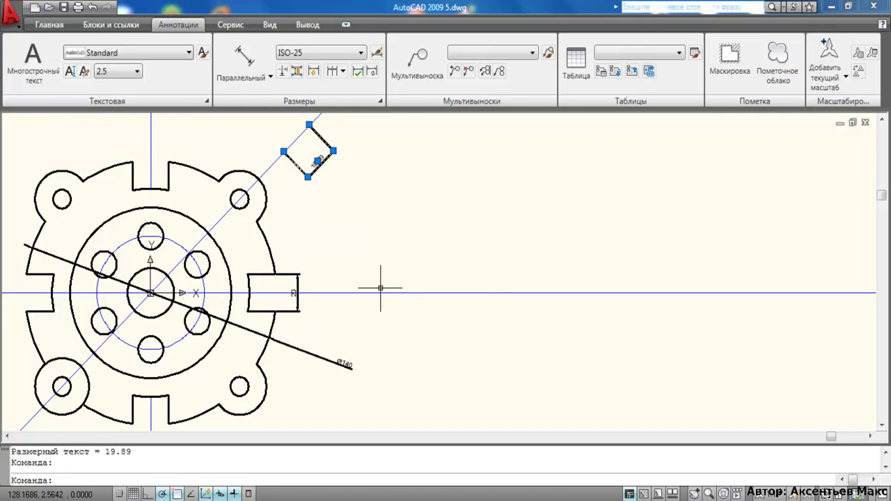
# Erase the 19.89 aligned dimension and zoom in on the Ø140 dimension
pyautogui.press('Delete')
pyautogui.scroll(2, 350, 281)
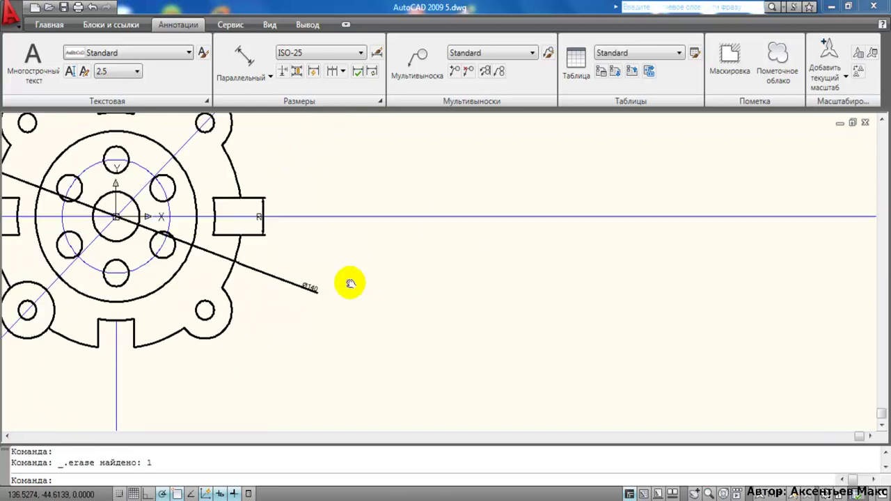
pyautogui.scroll(2, 344, 269)
pyautogui.scroll(1, 272, 273)
pyautogui.scroll(1, 350, 303)
pyautogui.scroll(1, 269, 288)
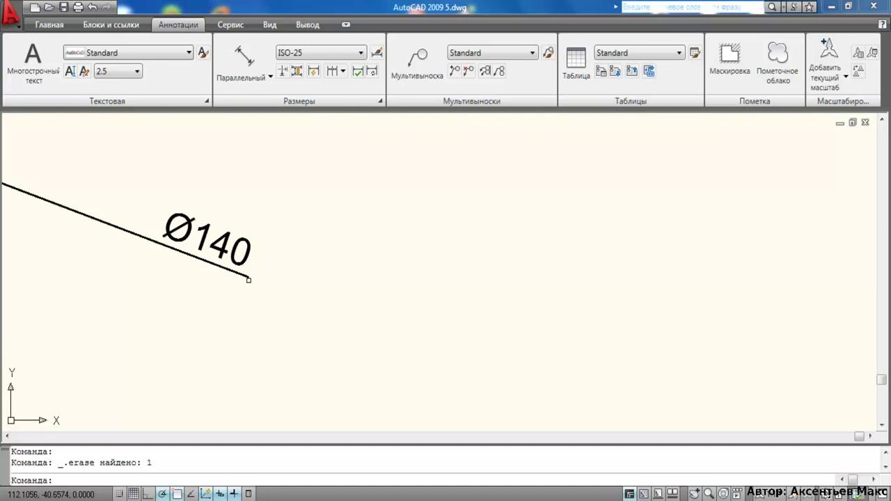
pyautogui.moveTo(249, 280); pyautogui.dragTo(373, 282)
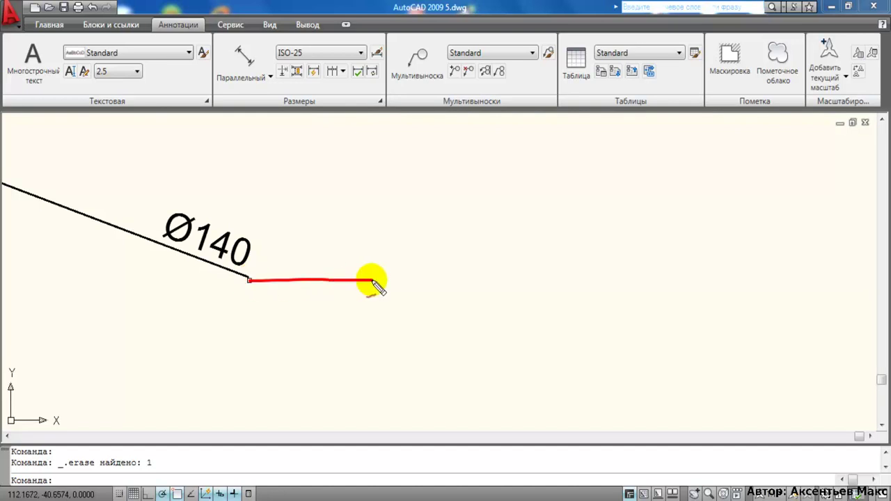
pyautogui.moveTo(291, 261)
pyautogui.mouseDown()
pyautogui.moveTo(305, 249)
pyautogui.moveTo(329, 272)
pyautogui.moveTo(346, 256)
pyautogui.mouseUp()
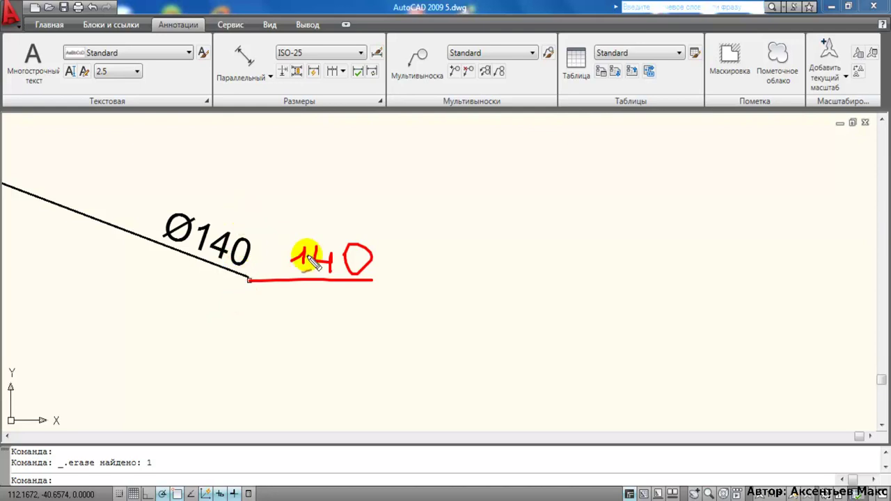
# Bring the bolt holes into view and show the Радиус entry in the dimension type list
pyautogui.scroll(-4, 279, 238)
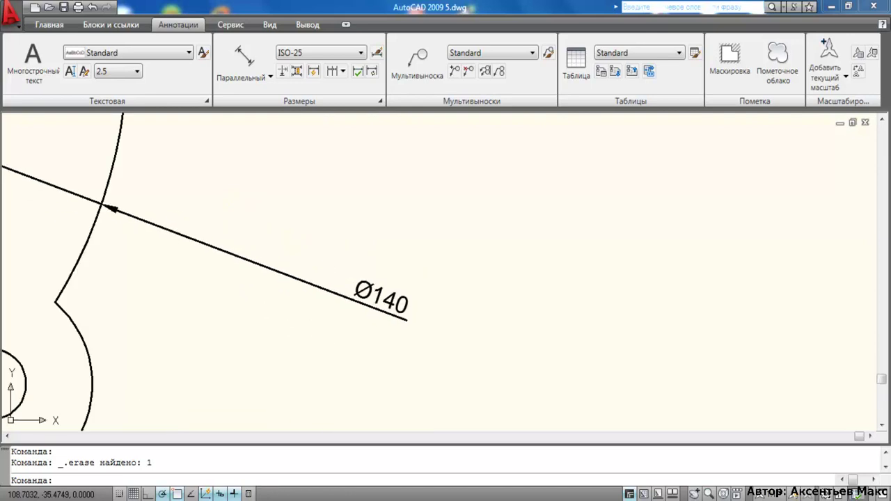
pyautogui.moveTo(241, 260)
pyautogui.mouseDown(button='middle')
pyautogui.moveTo(368, 284)
pyautogui.moveTo(364, 253)
pyautogui.moveTo(366, 322)
pyautogui.moveTo(292, 262)
pyautogui.moveTo(328, 327)
pyautogui.mouseUp(button='middle')
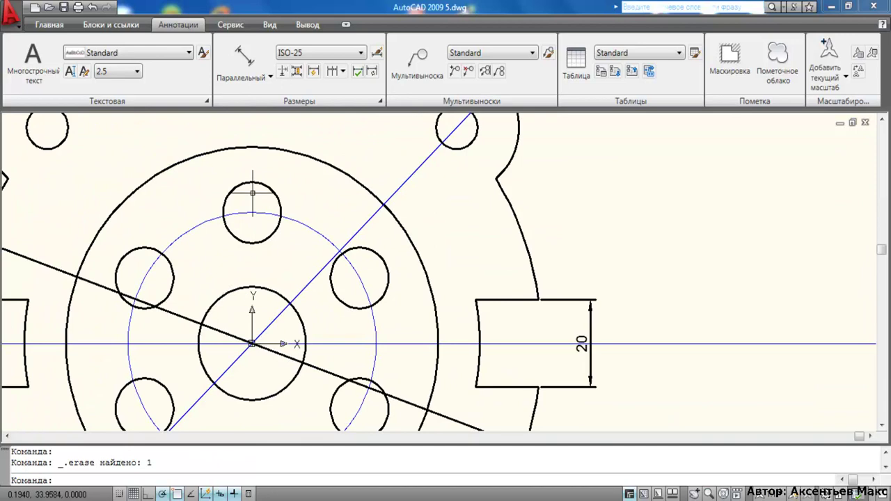
pyautogui.moveTo(294, 216); pyautogui.dragTo(288, 200, button='middle')
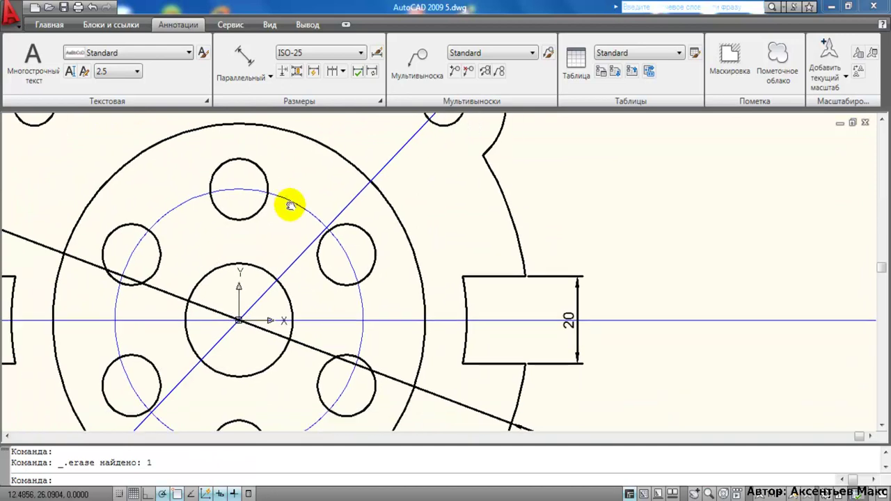
pyautogui.click(269, 78)
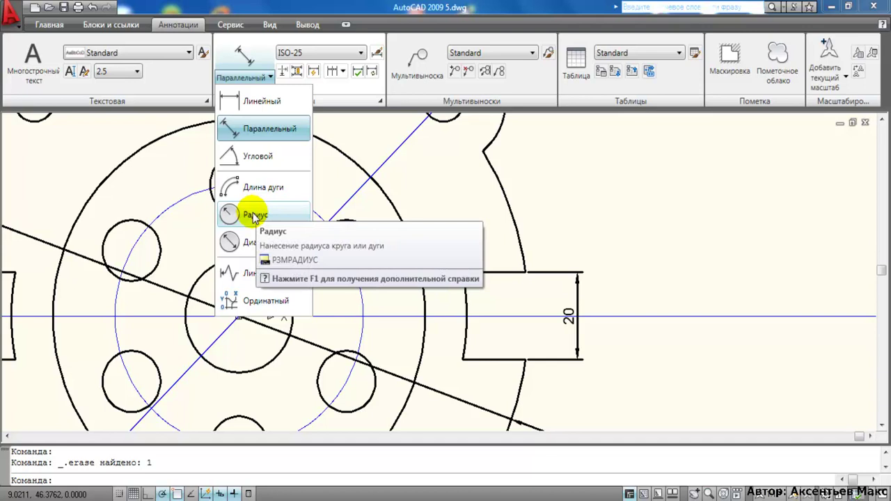
pyautogui.moveTo(254, 214)
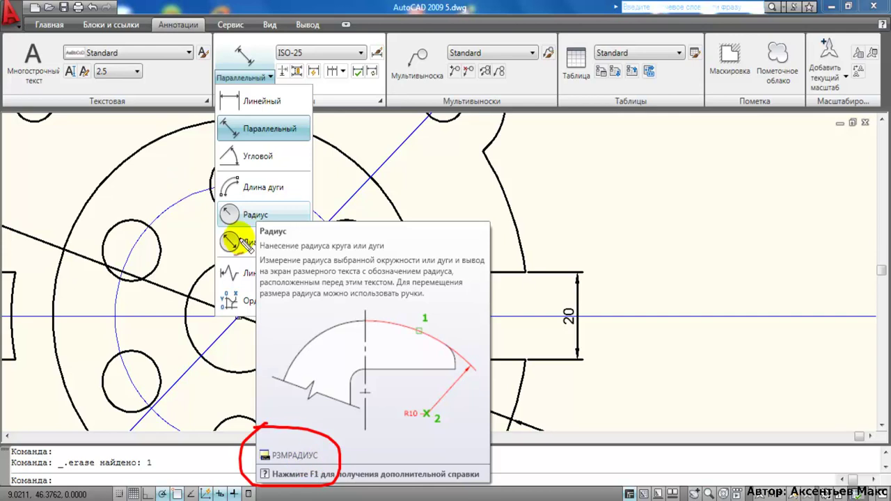
# Dimension the upper-right bolt hole with an R7 radius dimension
pyautogui.click(250, 339)
pyautogui.moveTo(250, 339); pyautogui.dragTo(231, 259, button='middle')
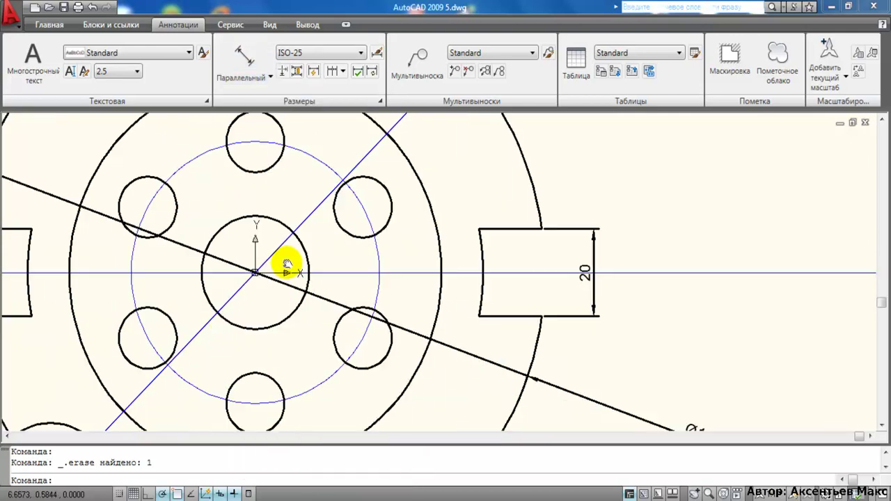
pyautogui.click(271, 77)
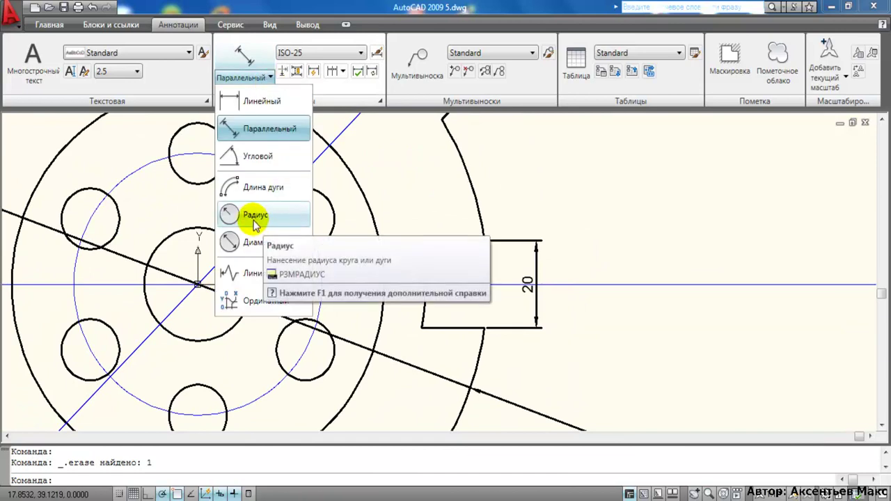
pyautogui.click(255, 219)
pyautogui.moveTo(274, 248); pyautogui.dragTo(230, 223, button='middle')
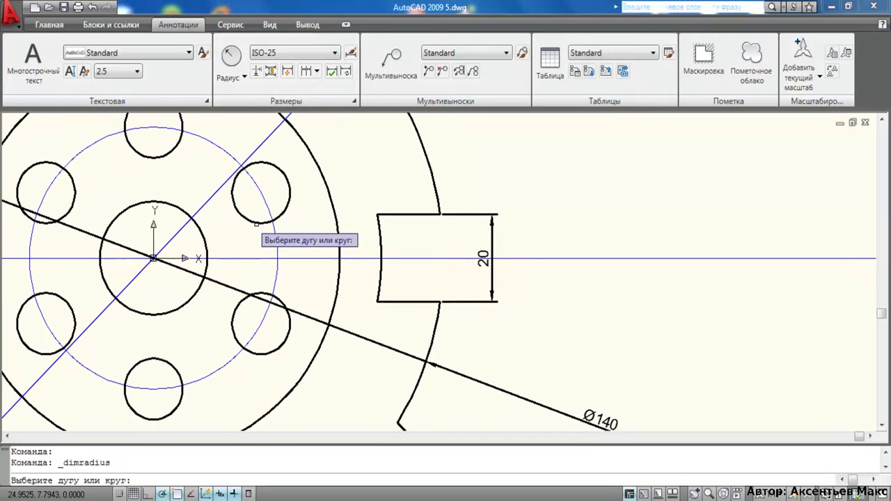
pyautogui.click(289, 201)
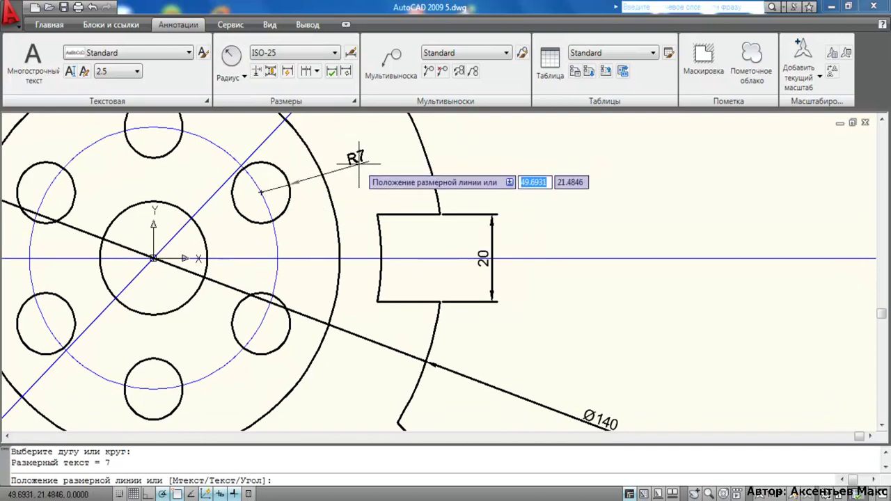
pyautogui.click(359, 160)
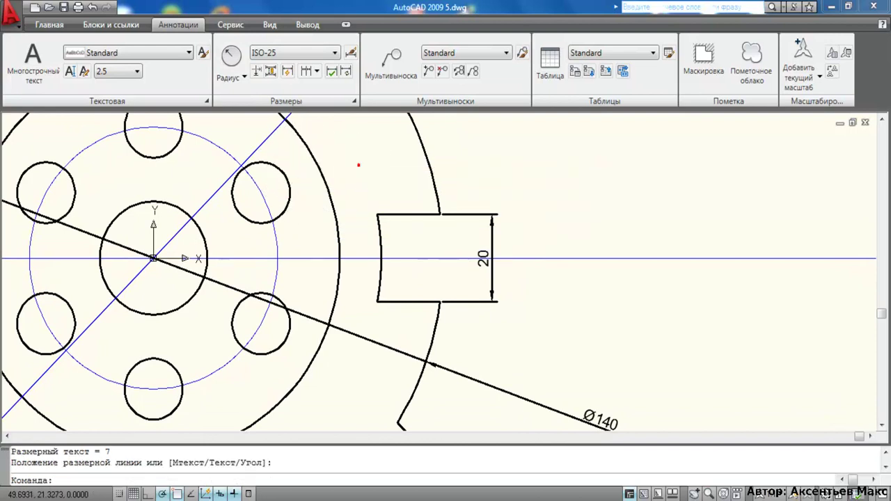
pyautogui.moveTo(331, 246); pyautogui.dragTo(385, 243, button='middle')
pyautogui.scroll(-2, 385, 244)
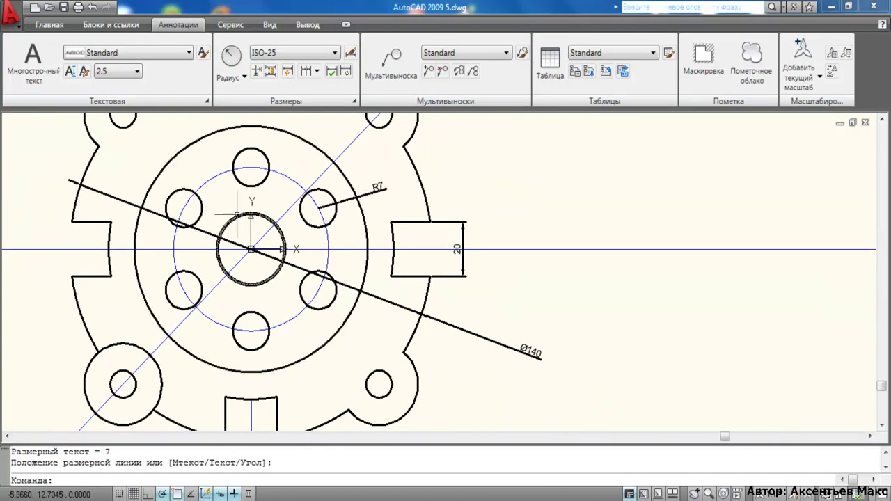
pyautogui.moveTo(319, 209); pyautogui.dragTo(284, 209, button='middle')
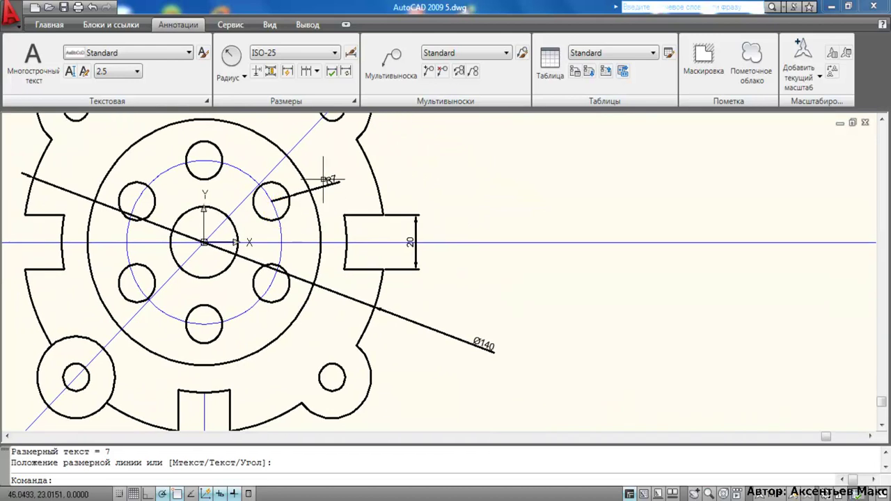
pyautogui.scroll(-1, 294, 247)
pyautogui.scroll(2, 273, 246)
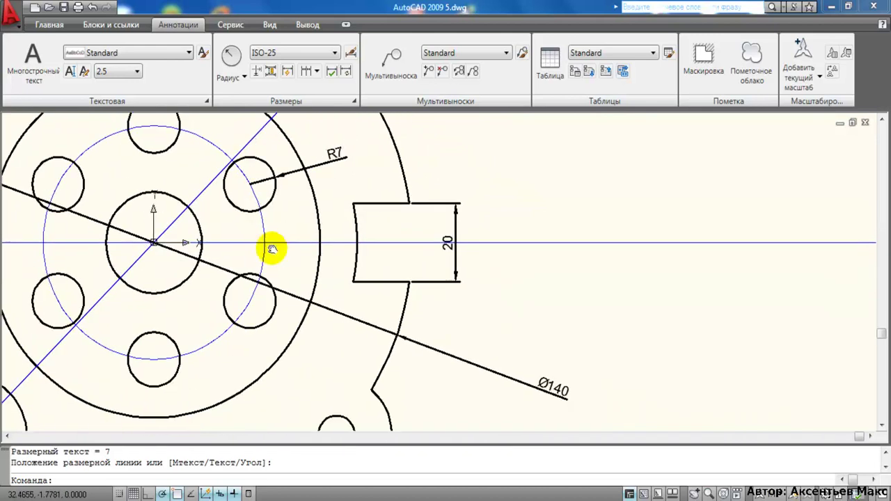
pyautogui.scroll(2, 260, 227)
# Add radius dimensions R30 on the bolt circle and R45 on the outer circle
pyautogui.press('Return')
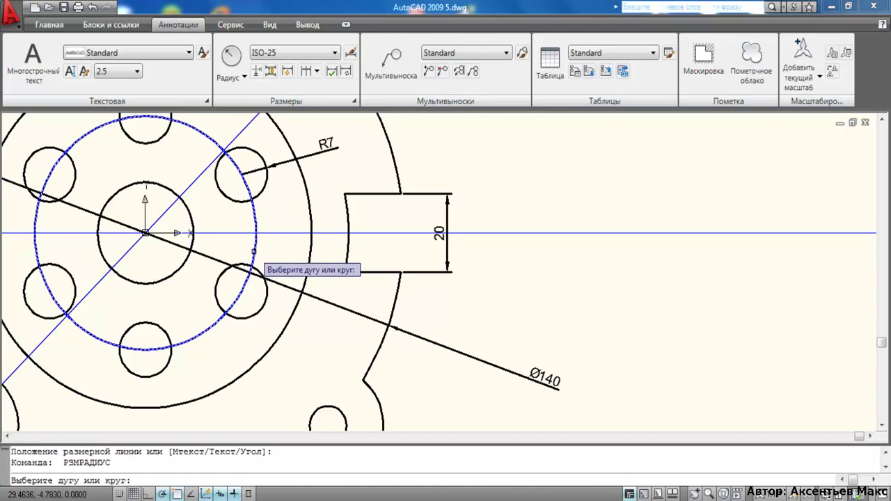
pyautogui.click(255, 217)
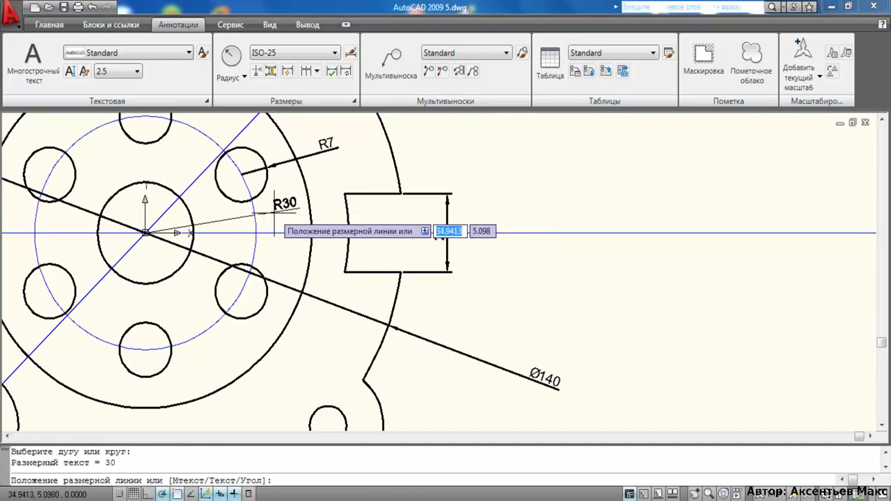
pyautogui.click(281, 209)
pyautogui.moveTo(280, 209)
pyautogui.mouseDown(button='middle')
pyautogui.moveTo(280, 253)
pyautogui.moveTo(281, 243)
pyautogui.mouseUp(button='middle')
pyautogui.moveTo(239, 332); pyautogui.dragTo(303, 273, button='middle')
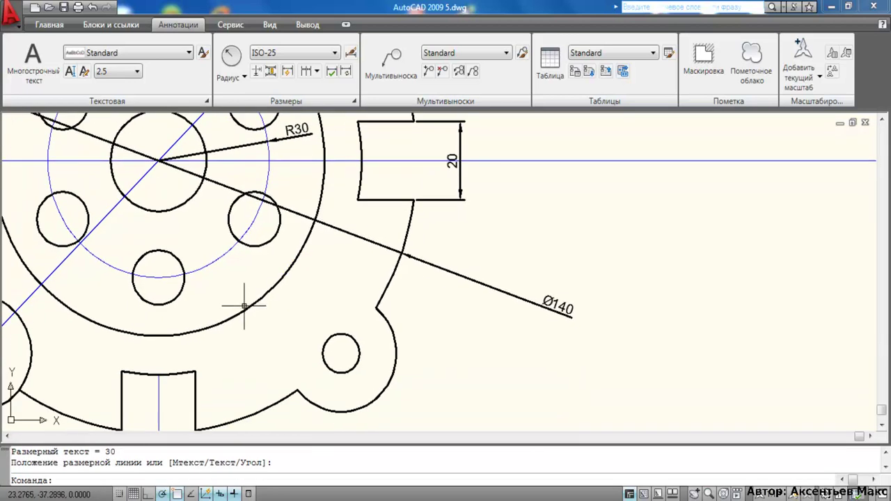
pyautogui.rightClick(245, 308)
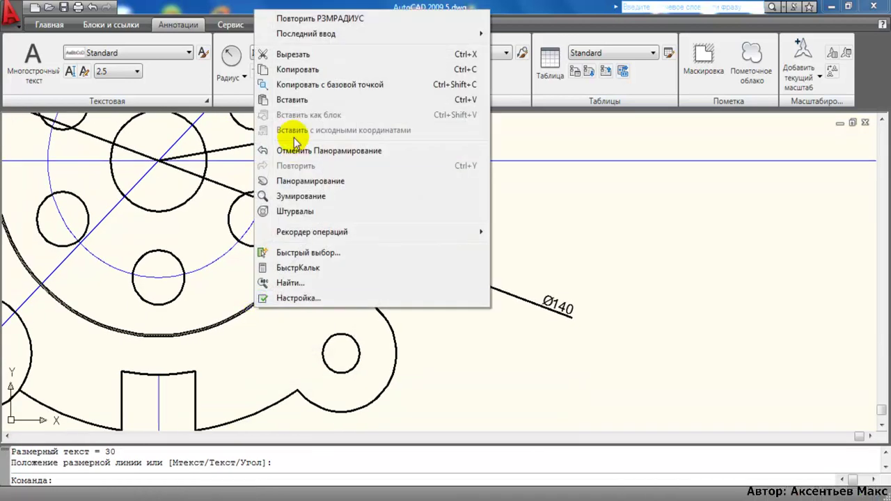
pyautogui.click(350, 19)
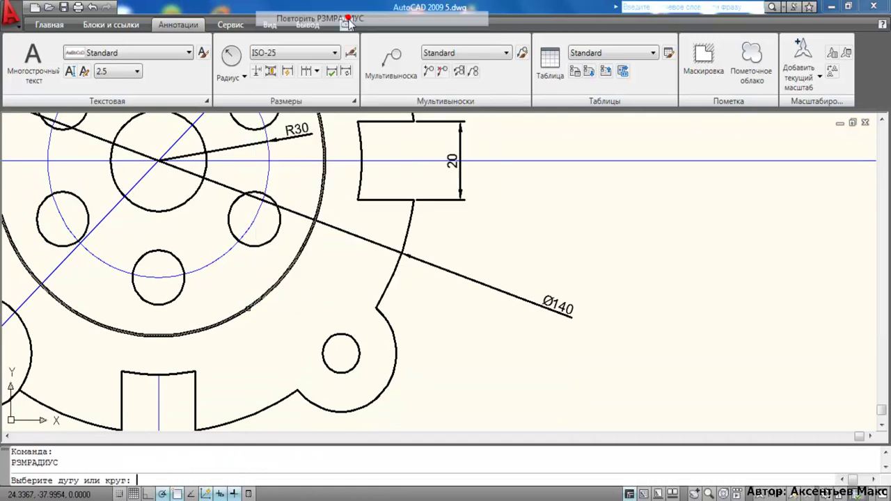
pyautogui.click(251, 305)
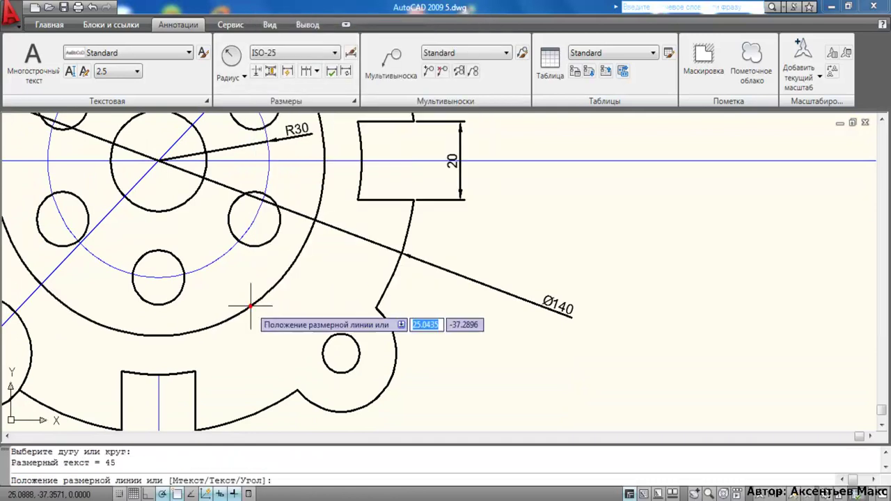
pyautogui.click(275, 341)
# Add R5 on the small lower-right hole and R15 on its rounded lug
pyautogui.scroll(-2, 367, 285)
pyautogui.scroll(-2, 370, 291)
pyautogui.moveTo(371, 291); pyautogui.dragTo(358, 317, button='middle')
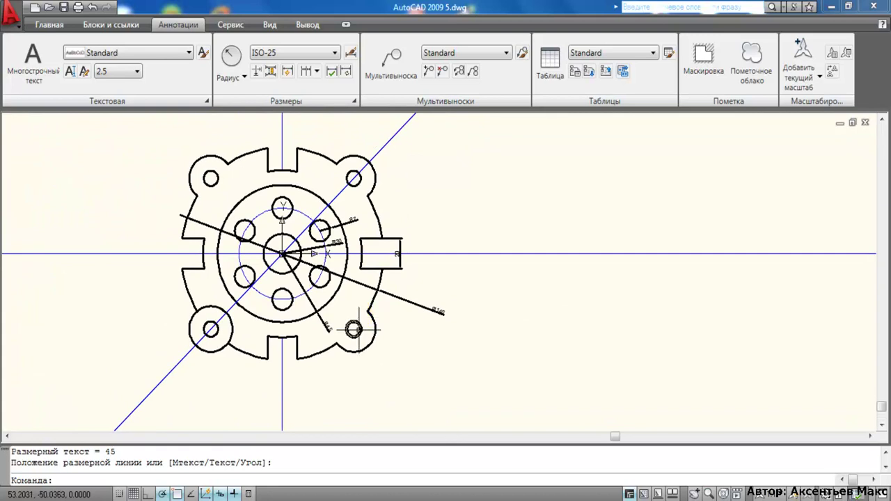
pyautogui.scroll(5, 359, 329)
pyautogui.scroll(1, 348, 328)
pyautogui.press('Return')
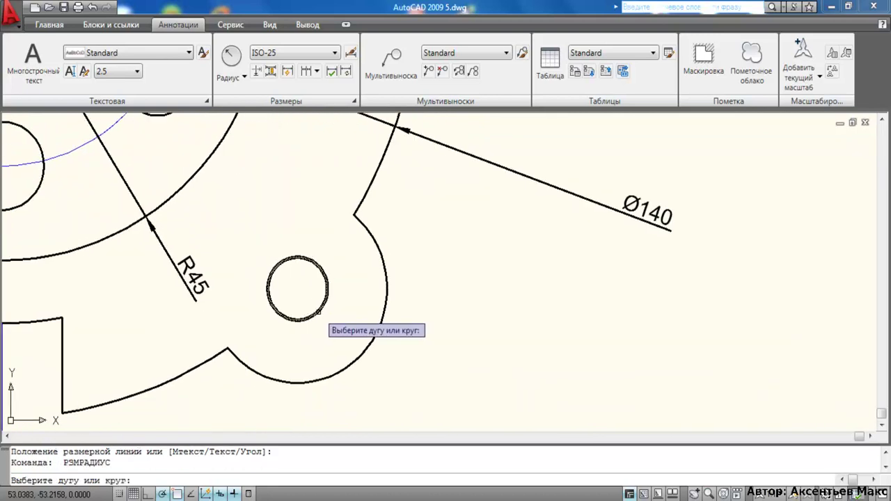
pyautogui.click(319, 313)
pyautogui.click(463, 268)
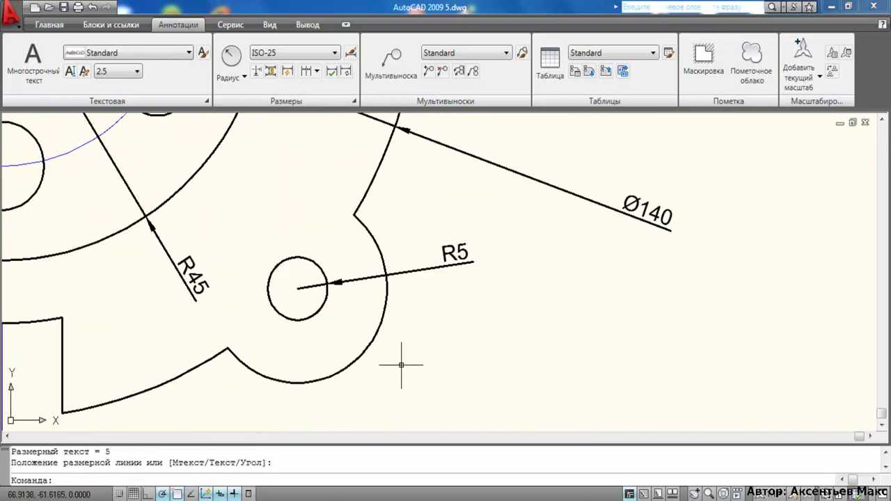
pyautogui.press('Return')
pyautogui.click(369, 363)
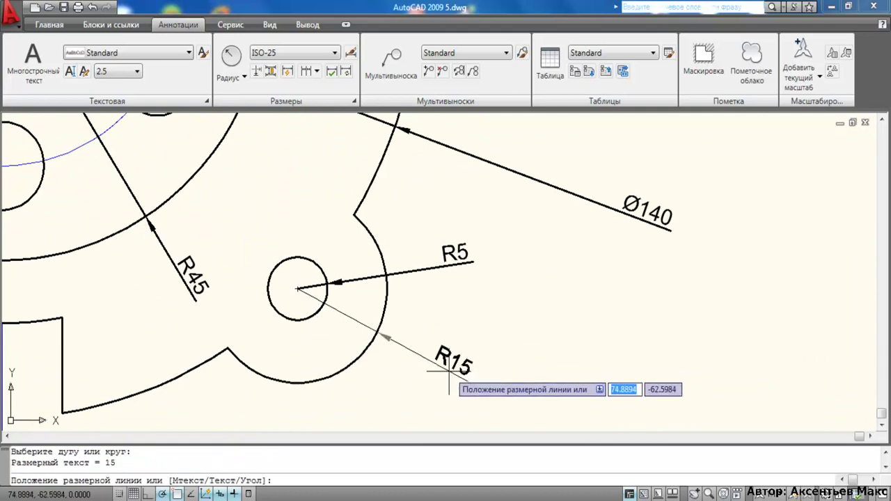
pyautogui.click(425, 383)
pyautogui.scroll(-5, 488, 353)
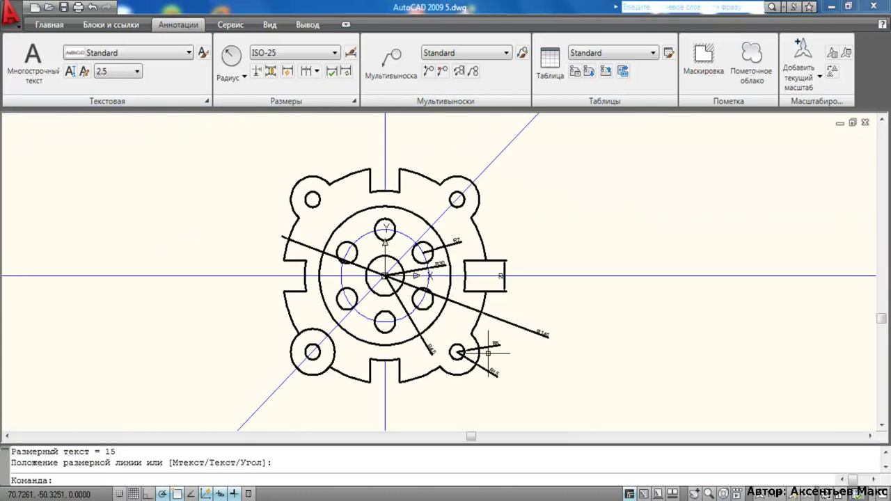
pyautogui.moveTo(488, 353)
pyautogui.mouseDown(button='middle')
pyautogui.moveTo(406, 300)
pyautogui.moveTo(402, 335)
pyautogui.mouseUp(button='middle')
# Select the R5, R15, Ø140, R45, 20 and R7 dimensions together
pyautogui.scroll(2, 406, 299)
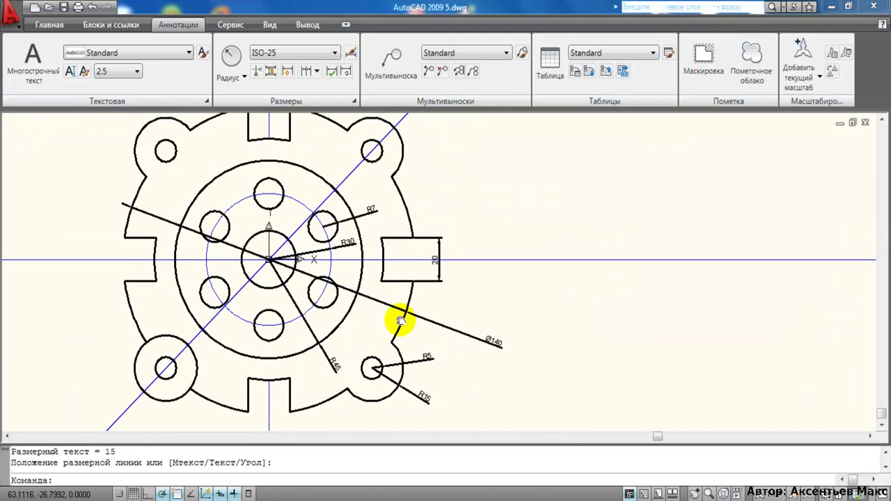
pyautogui.click(409, 396)
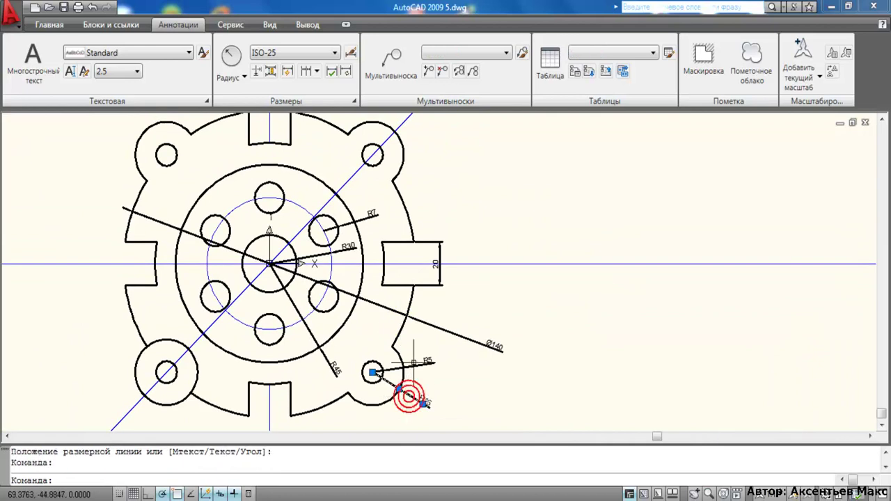
pyautogui.click(378, 369)
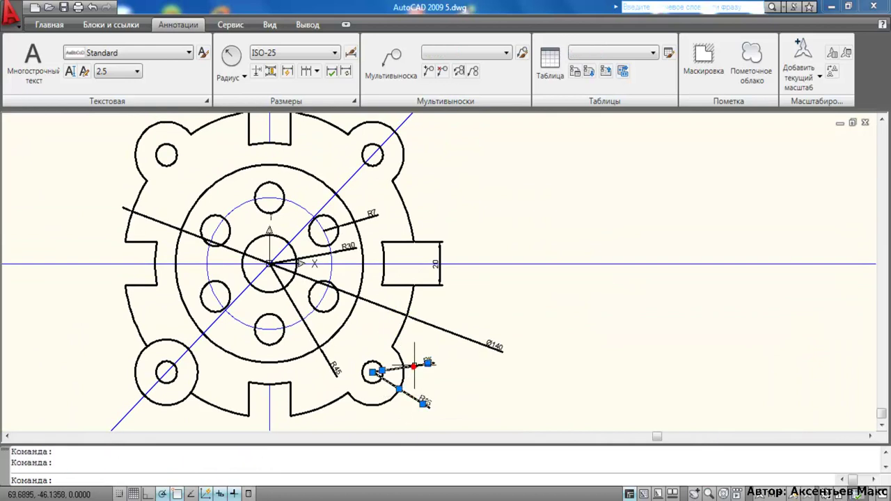
pyautogui.click(435, 327)
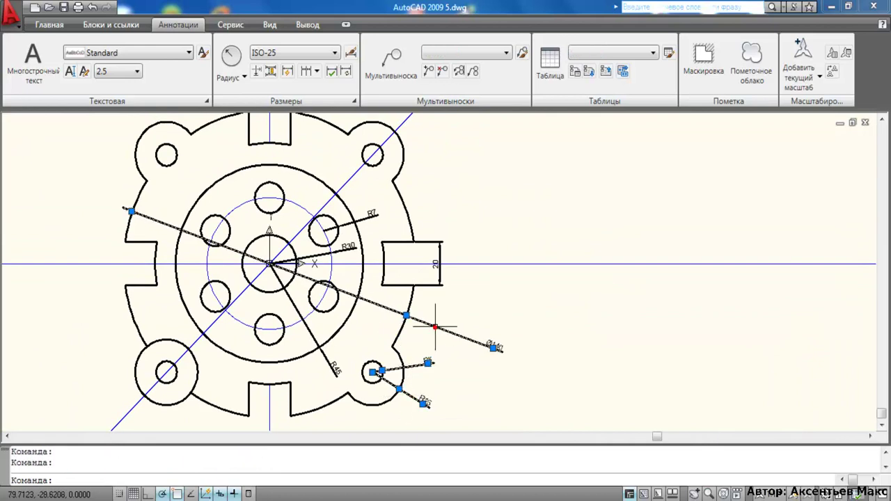
pyautogui.click(330, 357)
pyautogui.click(441, 276)
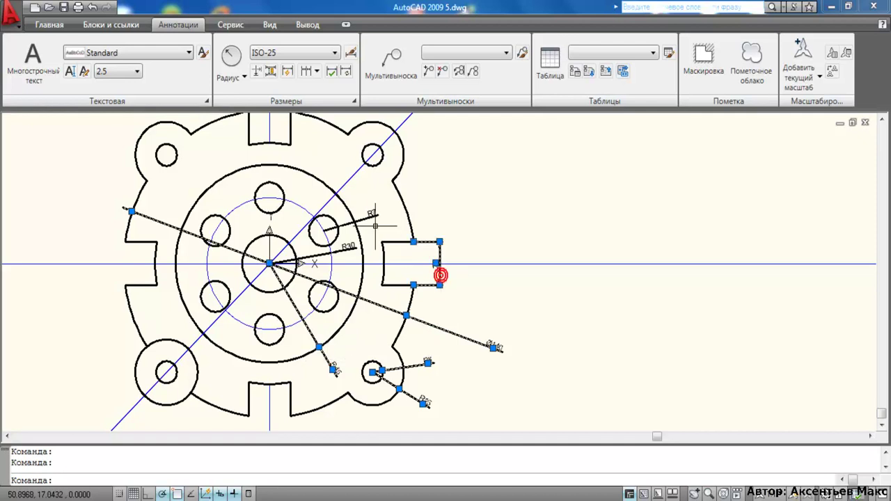
pyautogui.moveTo(360, 231)
pyautogui.mouseDown(button='middle')
pyautogui.moveTo(364, 285)
pyautogui.moveTo(320, 243)
pyautogui.mouseUp(button='middle')
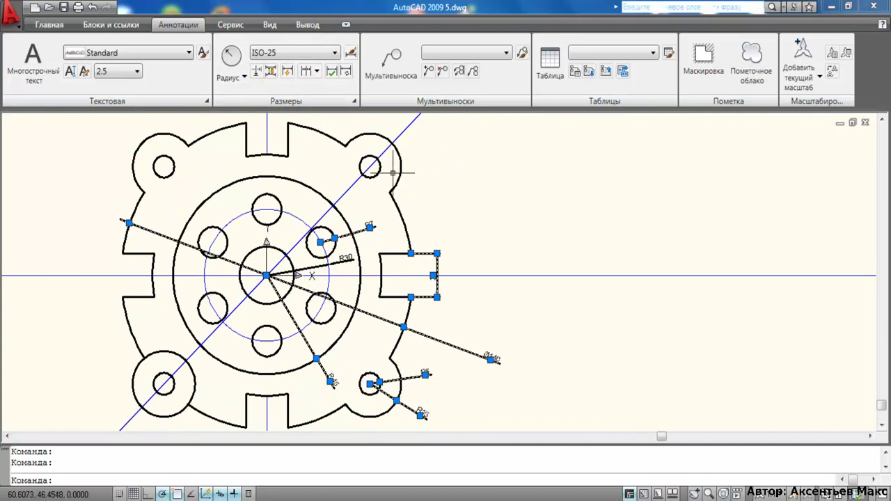
pyautogui.click(59, 24)
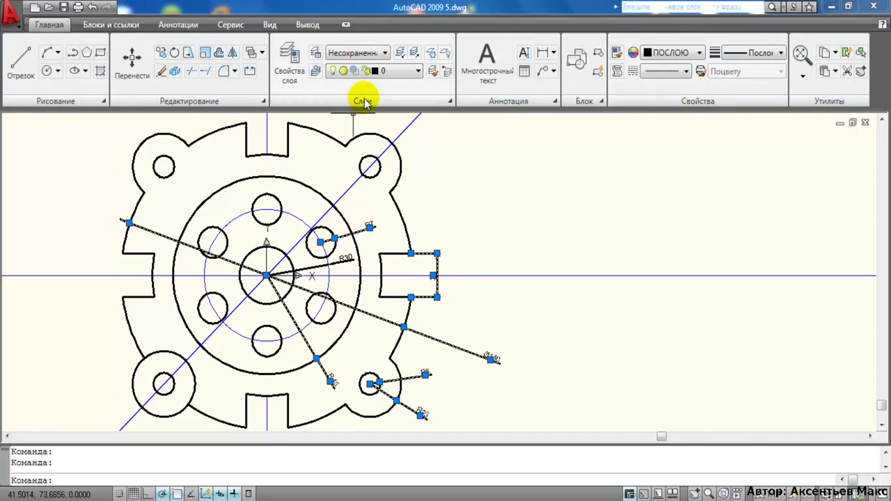
# Move the selected dimensions onto the осевые layer
pyautogui.click(413, 72)
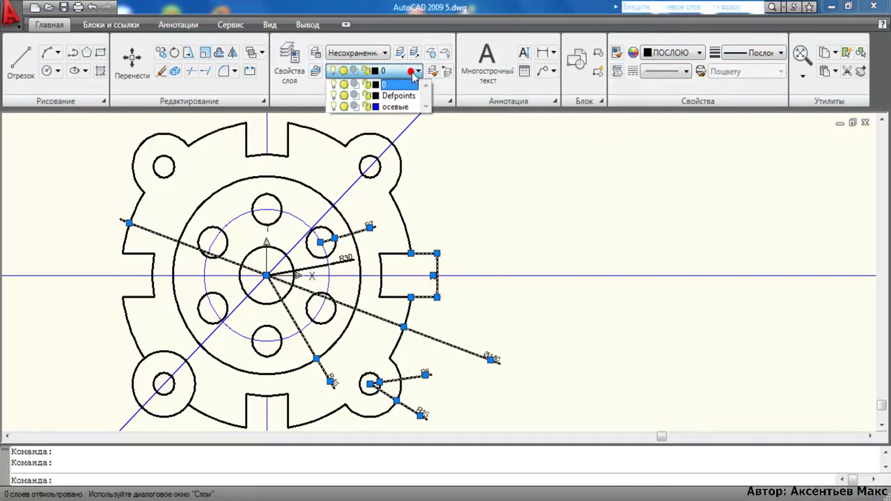
pyautogui.click(394, 106)
pyautogui.press('Escape')
# Put the R30 radius dimension on the осевые layer as well
pyautogui.moveTo(457, 267); pyautogui.dragTo(434, 218, button='middle')
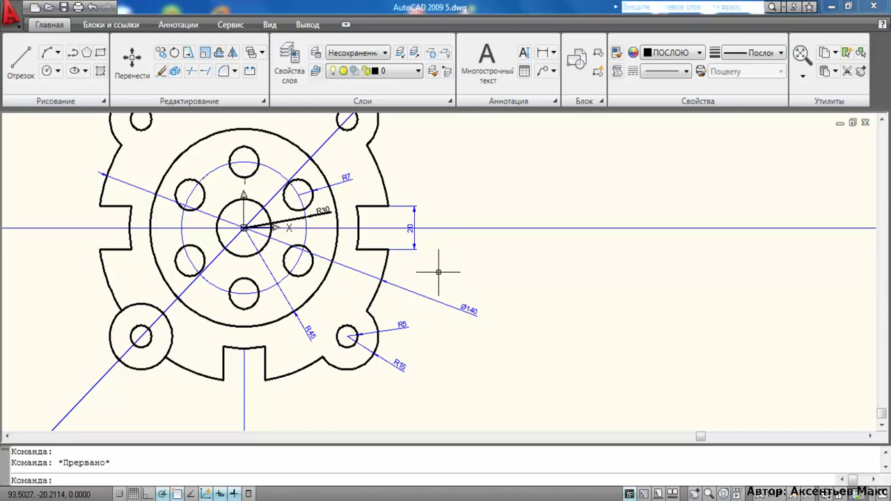
pyautogui.scroll(5, 439, 271)
pyautogui.moveTo(428, 262)
pyautogui.mouseDown(button='middle')
pyautogui.moveTo(466, 282)
pyautogui.moveTo(493, 271)
pyautogui.mouseUp(button='middle')
pyautogui.scroll(-3, 466, 283)
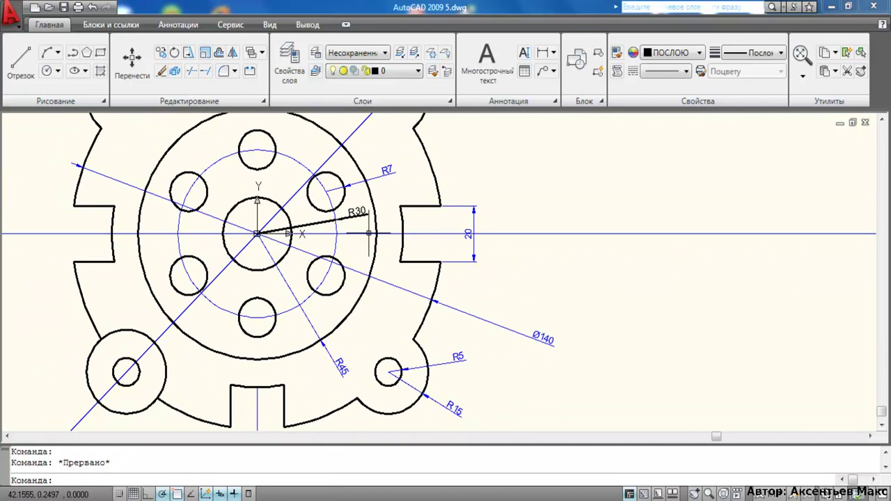
pyautogui.click(353, 216)
pyautogui.click(390, 71)
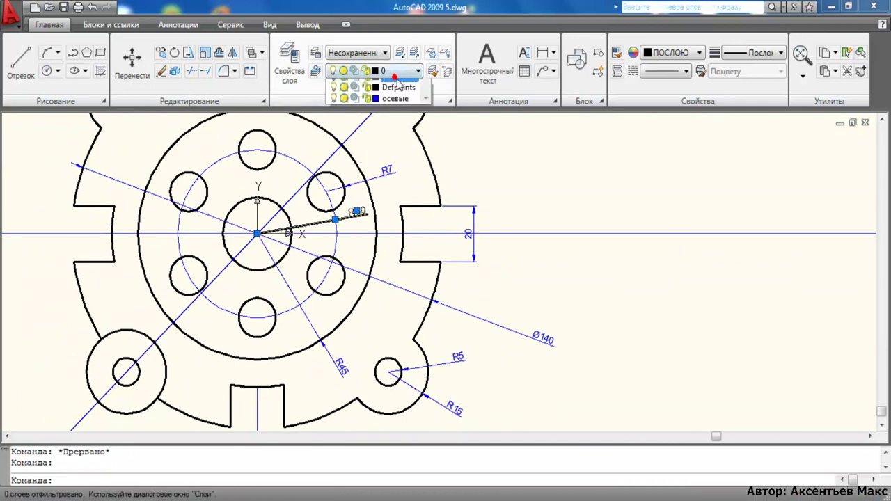
pyautogui.click(389, 94)
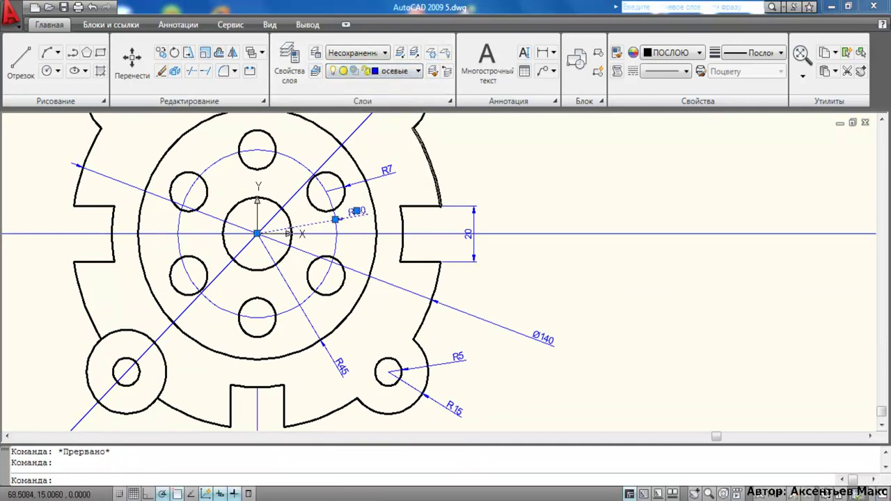
pyautogui.press('Escape')
pyautogui.scroll(2, 398, 219)
pyautogui.scroll(2, 398, 234)
pyautogui.scroll(2, 375, 259)
# Delete the existing R7 dimension and make осевые the current layer
pyautogui.moveTo(375, 259); pyautogui.dragTo(377, 290, button='middle')
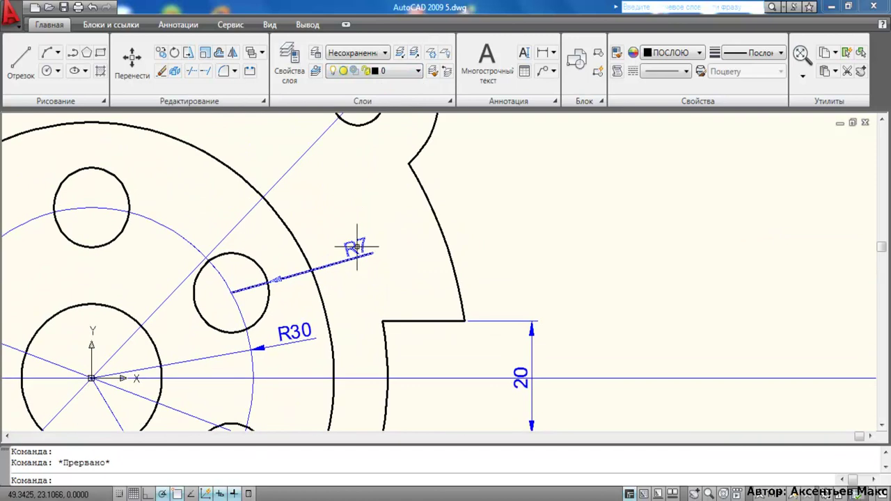
pyautogui.click(353, 246)
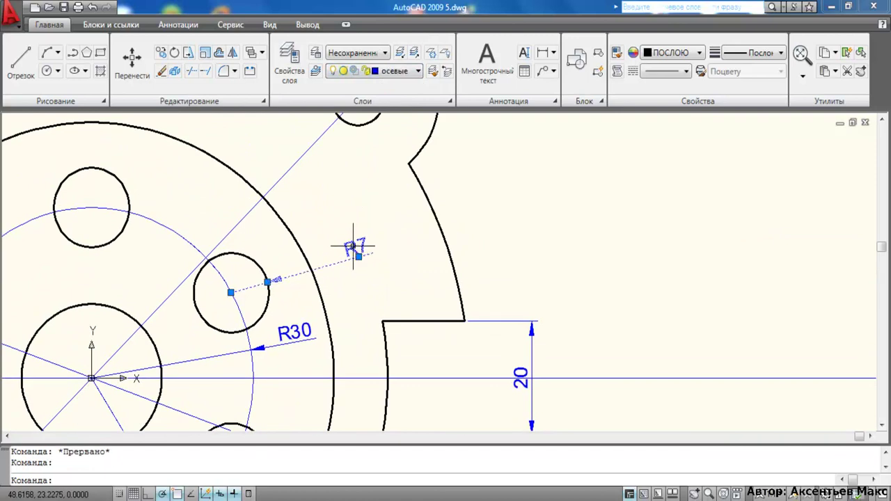
pyautogui.press('Delete')
pyautogui.moveTo(358, 249); pyautogui.dragTo(354, 240, button='middle')
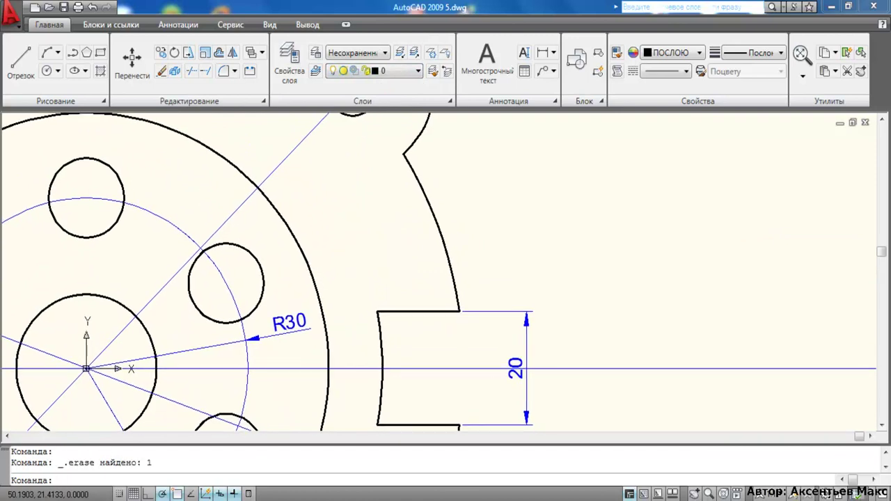
pyautogui.click(416, 70)
pyautogui.click(386, 96)
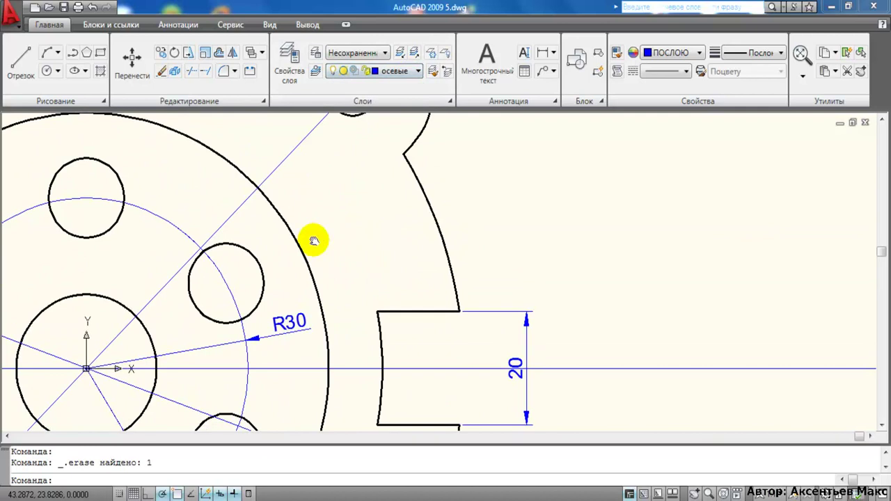
# Radius-dimension the small bolt hole, editing its text to read '6шт R7'
pyautogui.moveTo(316, 238); pyautogui.dragTo(287, 235, button='middle')
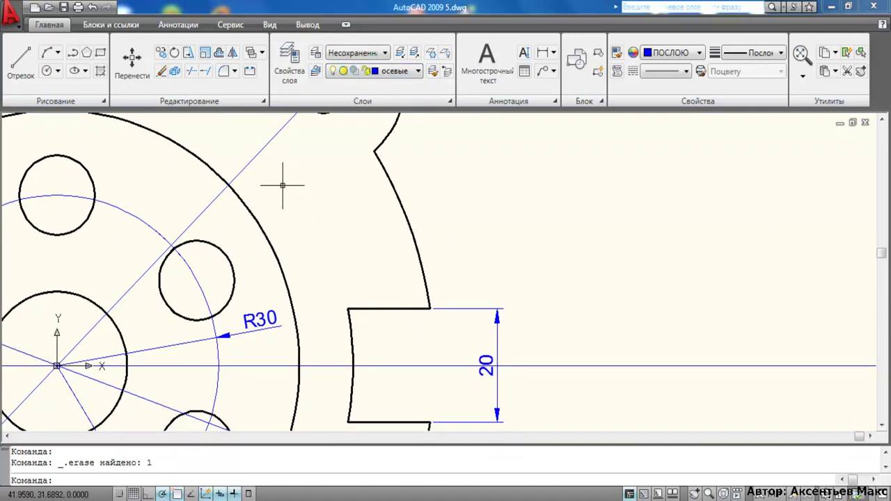
pyautogui.moveTo(288, 203); pyautogui.dragTo(269, 195, button='middle')
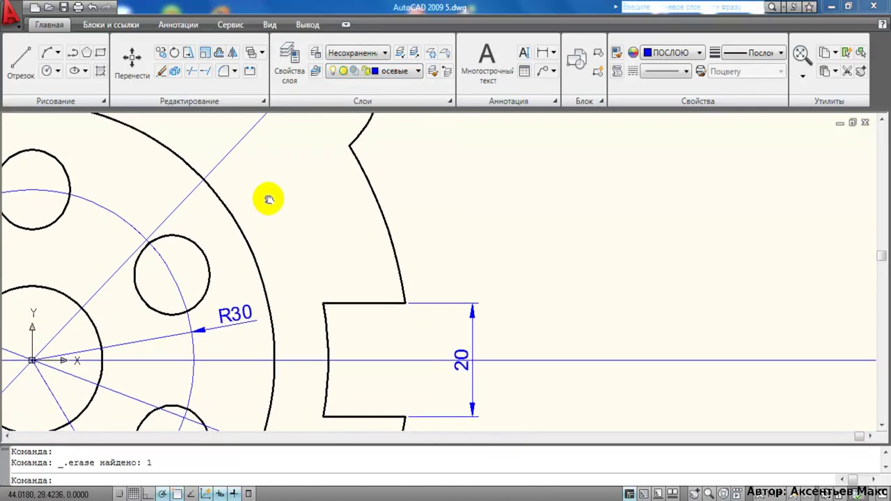
pyautogui.click(180, 26)
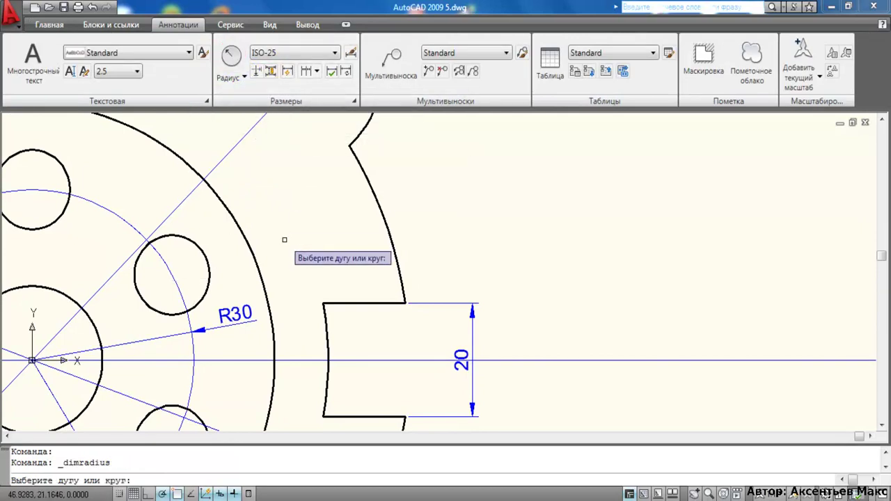
pyautogui.scroll(2, 266, 232)
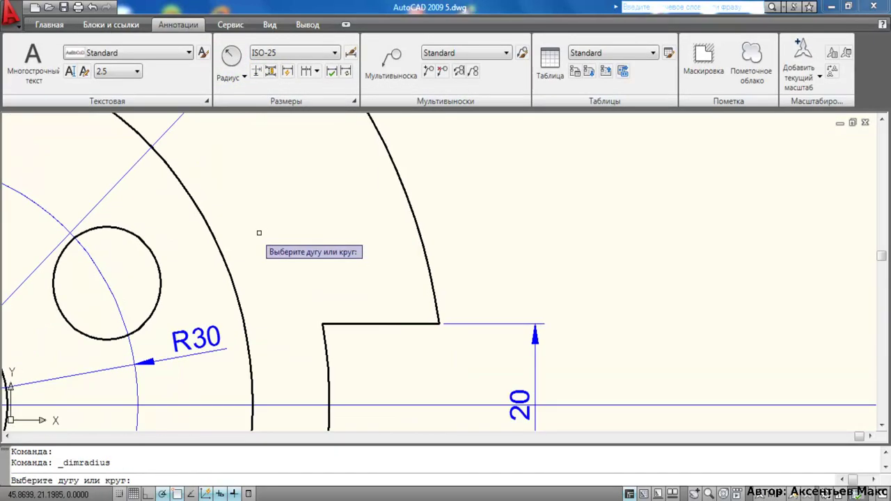
pyautogui.click(161, 281)
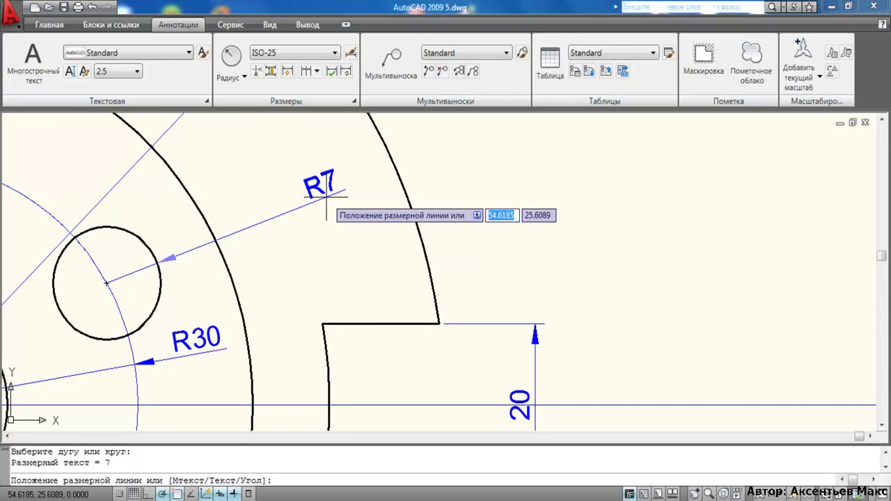
pyautogui.rightClick(317, 197)
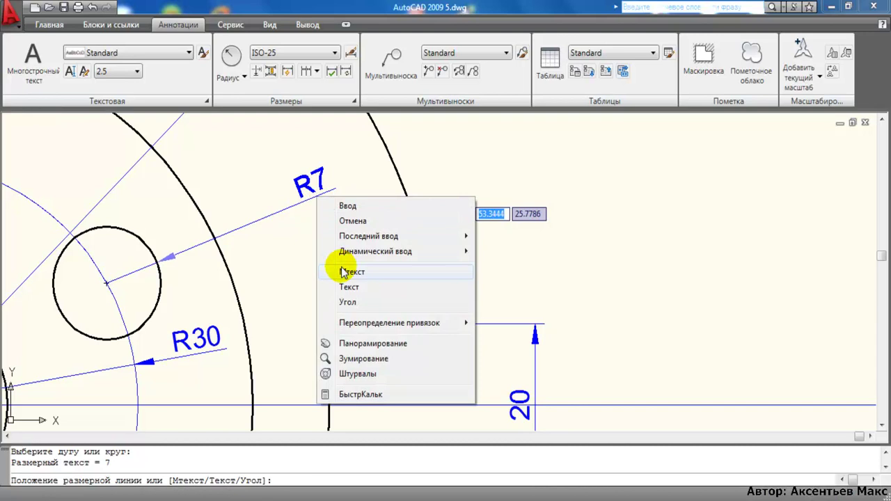
pyautogui.click(344, 272)
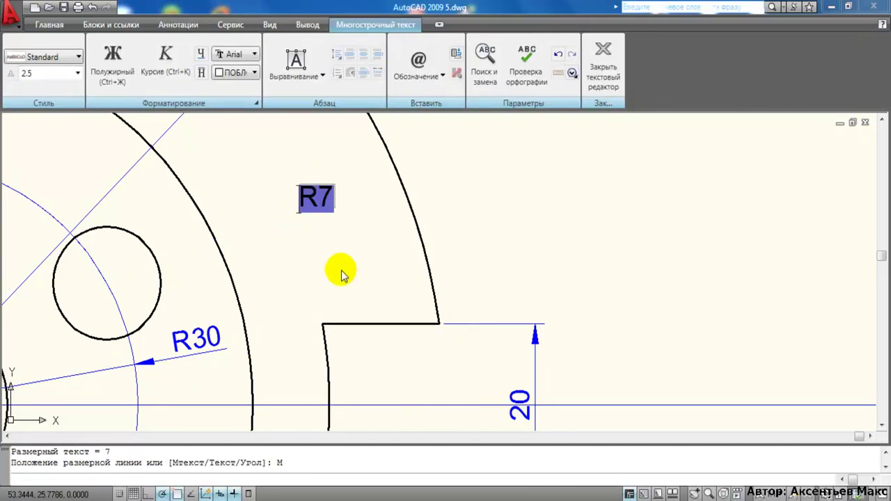
pyautogui.write('6')
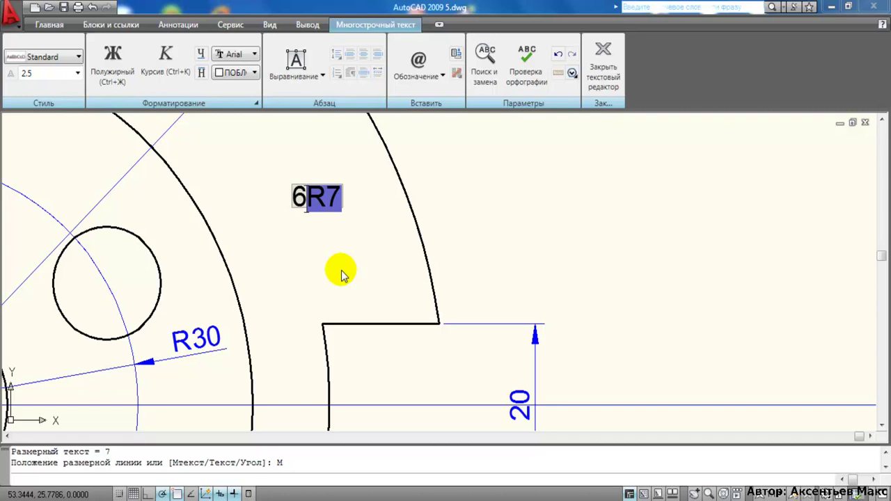
pyautogui.write('i')
pyautogui.press('BackSpace')
pyautogui.write('шт')
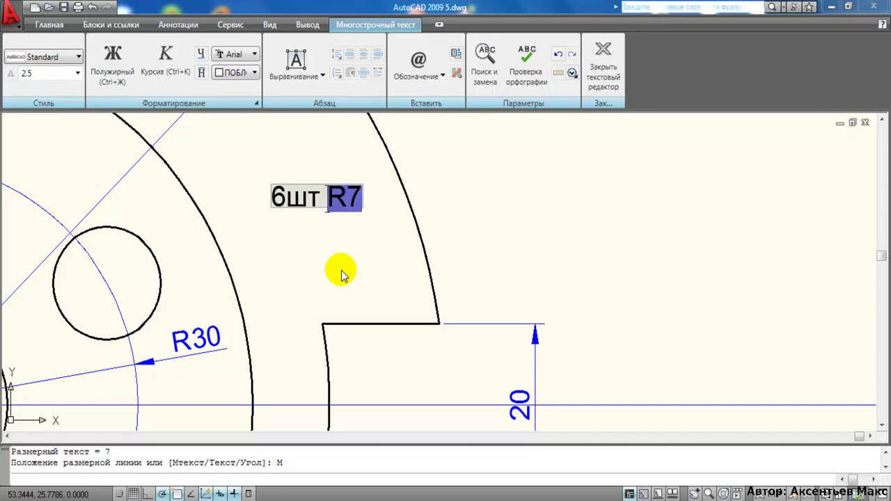
pyautogui.click(591, 72)
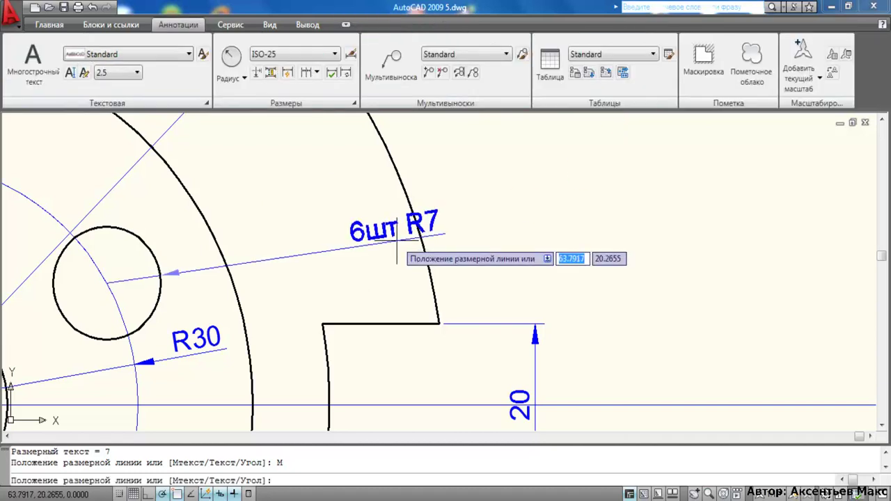
pyautogui.click(324, 228)
pyautogui.moveTo(418, 239); pyautogui.dragTo(512, 255, button='middle')
pyautogui.scroll(-5, 478, 258)
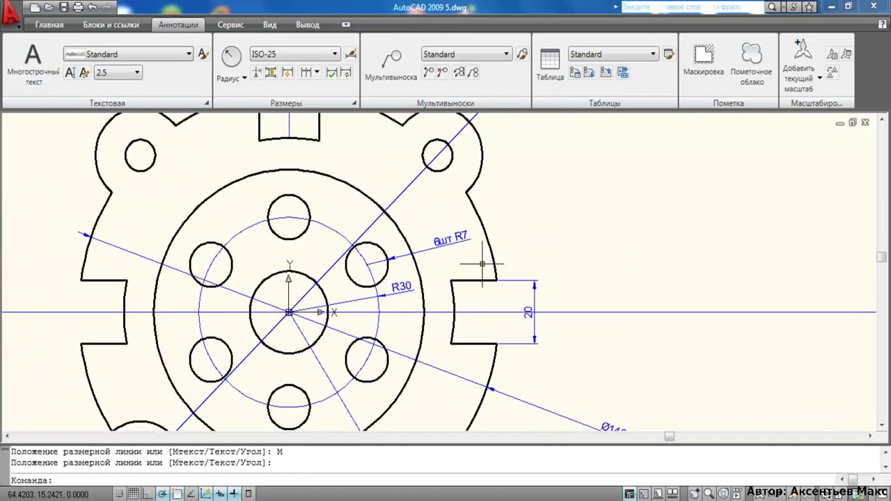
pyautogui.scroll(1, 462, 225)
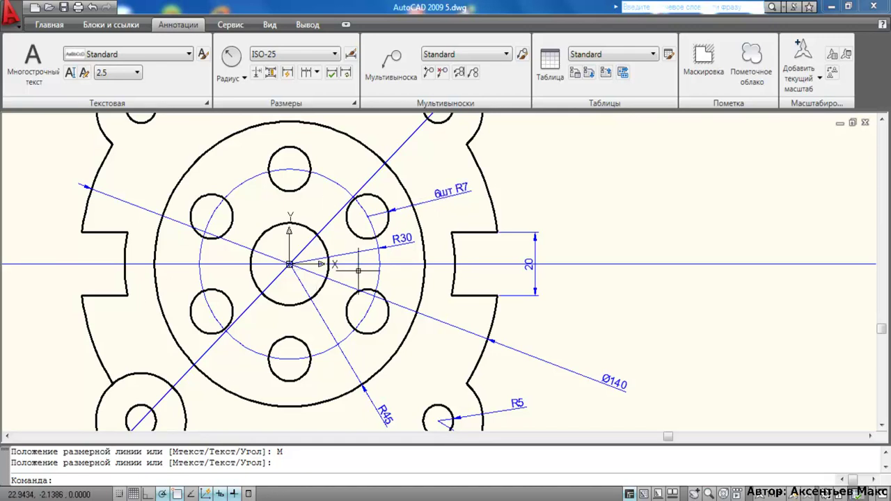
pyautogui.moveTo(418, 250); pyautogui.dragTo(369, 278, button='middle')
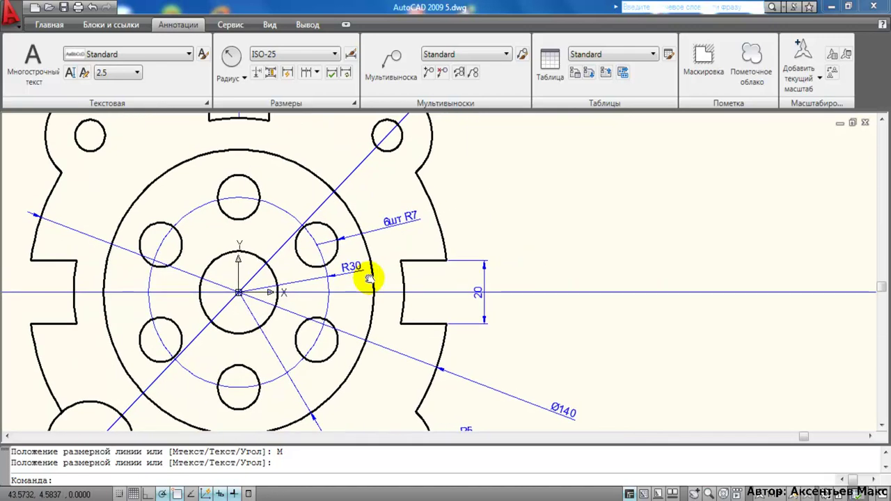
pyautogui.scroll(3, 376, 276)
pyautogui.moveTo(403, 221); pyautogui.dragTo(354, 265, button='middle')
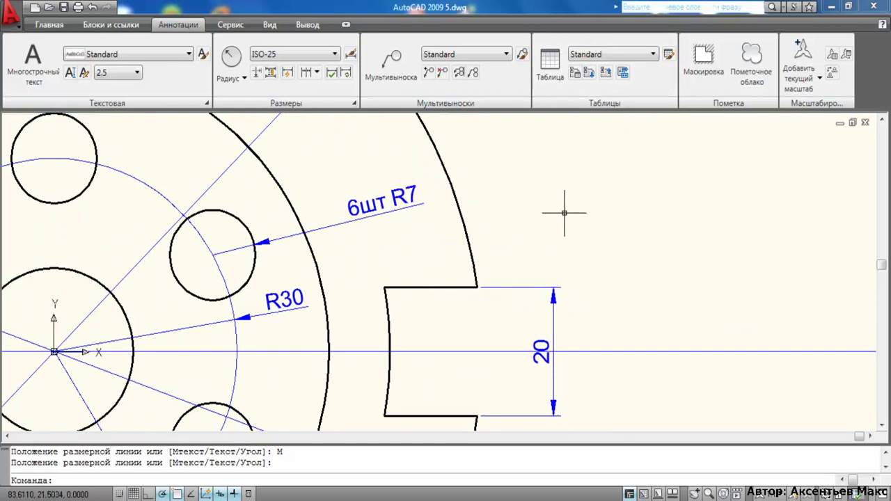
pyautogui.moveTo(481, 245); pyautogui.dragTo(471, 236, button='middle')
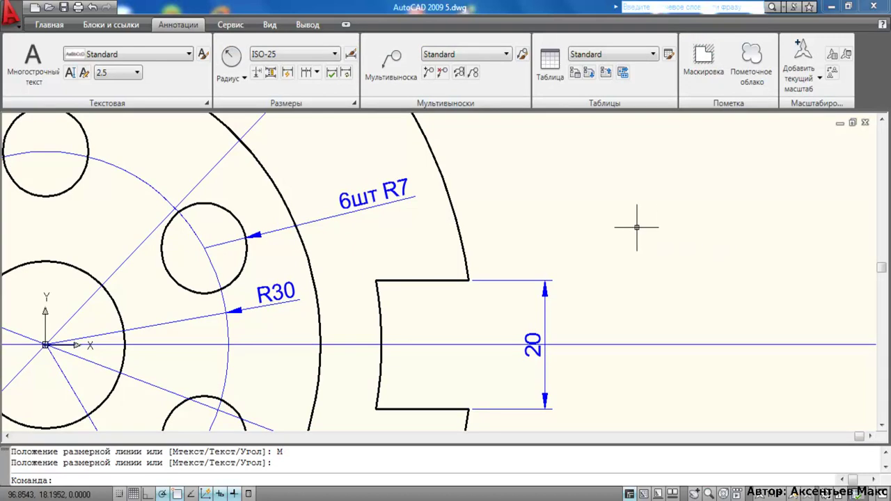
pyautogui.scroll(3, 513, 234)
pyautogui.scroll(-1, 488, 215)
pyautogui.moveTo(488, 215); pyautogui.dragTo(585, 247, button='middle')
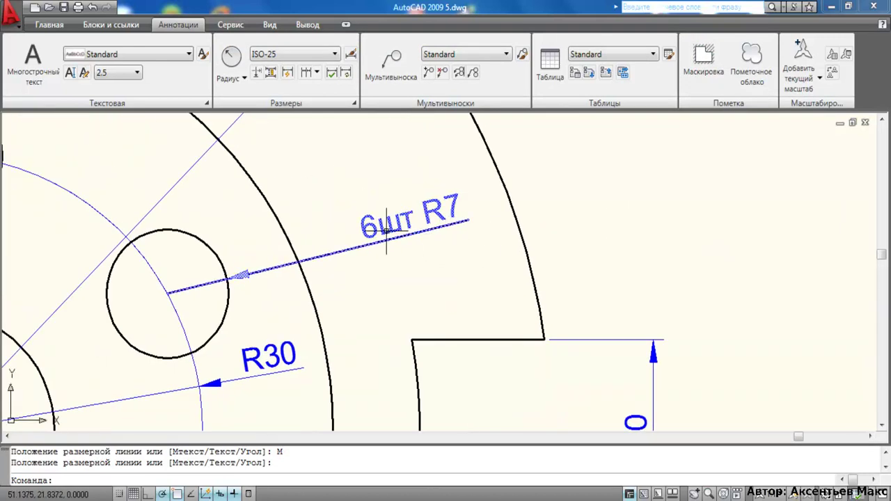
pyautogui.moveTo(637, 309)
pyautogui.mouseDown(button='middle')
pyautogui.moveTo(542, 284)
pyautogui.moveTo(466, 283)
pyautogui.mouseUp(button='middle')
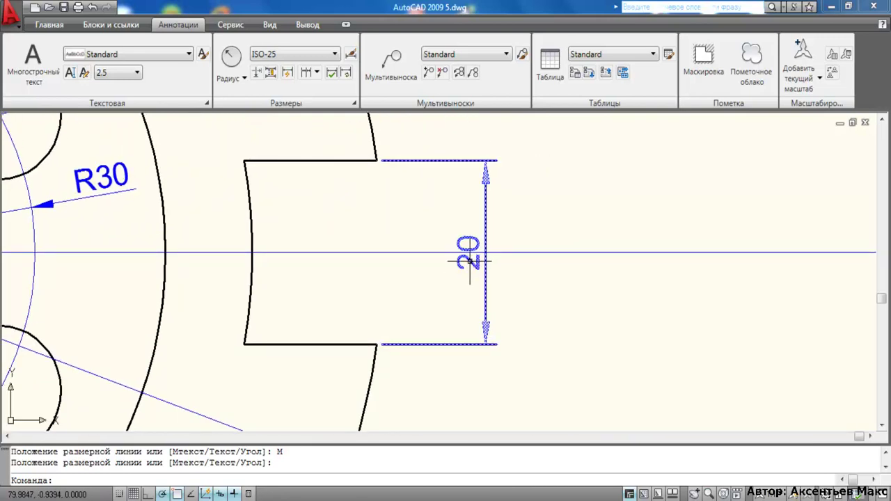
# Replace the slot's 20 dimension with a vertical linear dimension across the slot, its text overridden to 15
pyautogui.click(469, 261)
pyautogui.press('Delete')
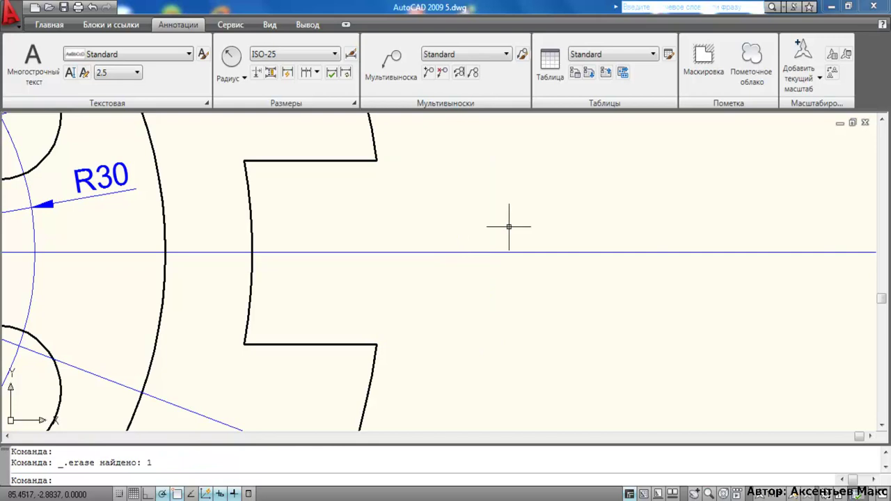
pyautogui.click(245, 79)
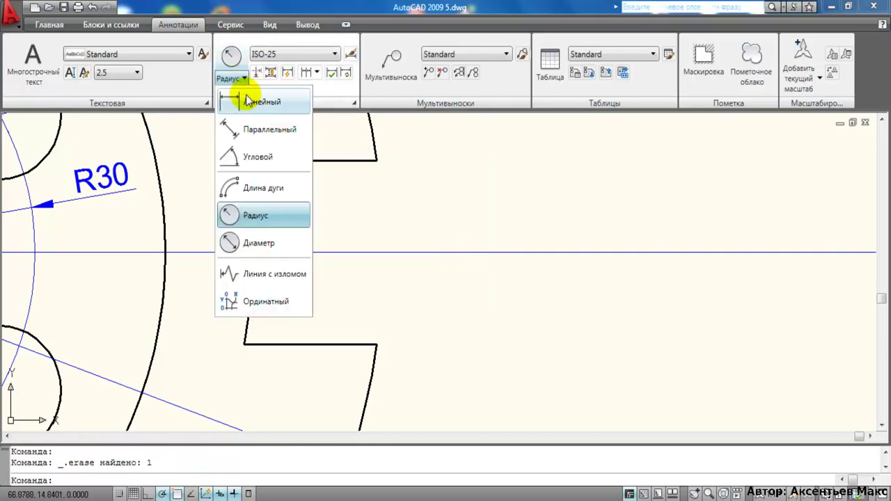
pyautogui.click(241, 94)
pyautogui.moveTo(412, 293)
pyautogui.mouseDown(button='middle')
pyautogui.moveTo(342, 305)
pyautogui.moveTo(334, 323)
pyautogui.mouseUp(button='middle')
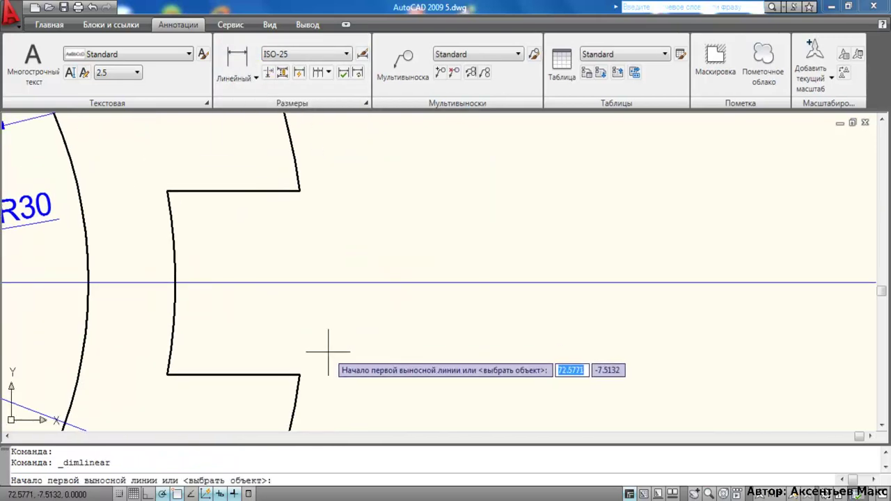
pyautogui.click(299, 375)
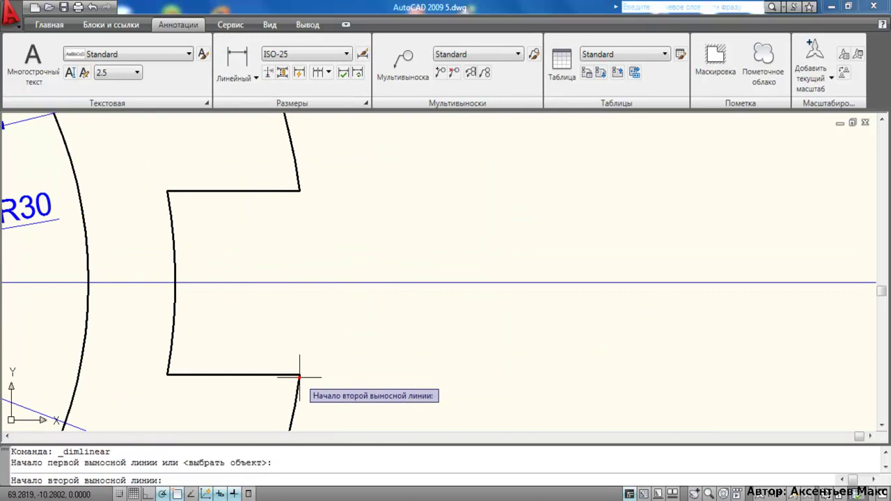
pyautogui.click(299, 191)
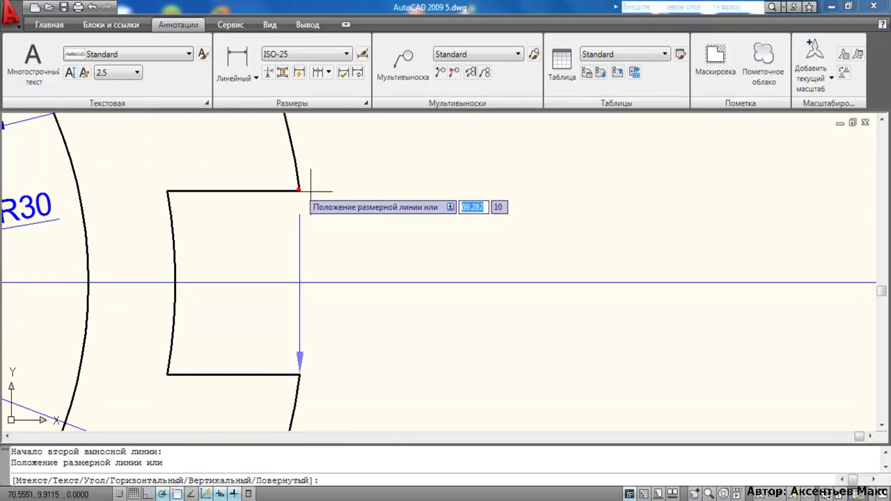
pyautogui.rightClick(410, 240)
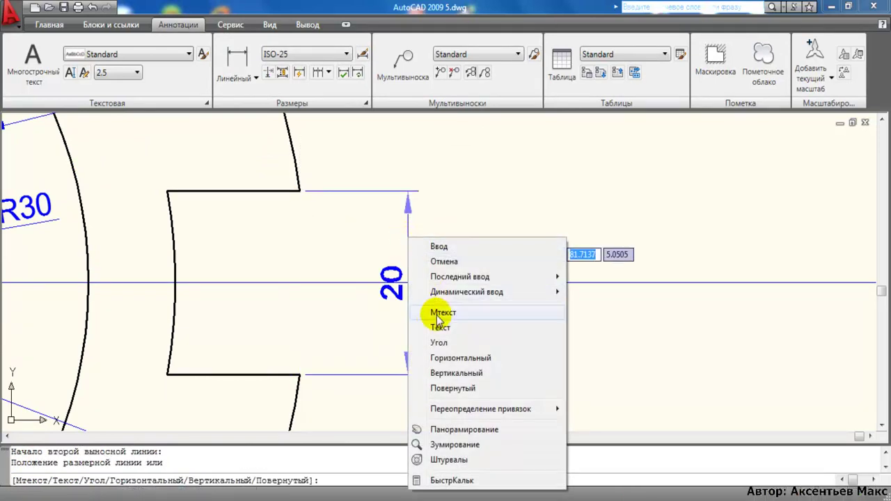
pyautogui.click(435, 327)
pyautogui.write('15')
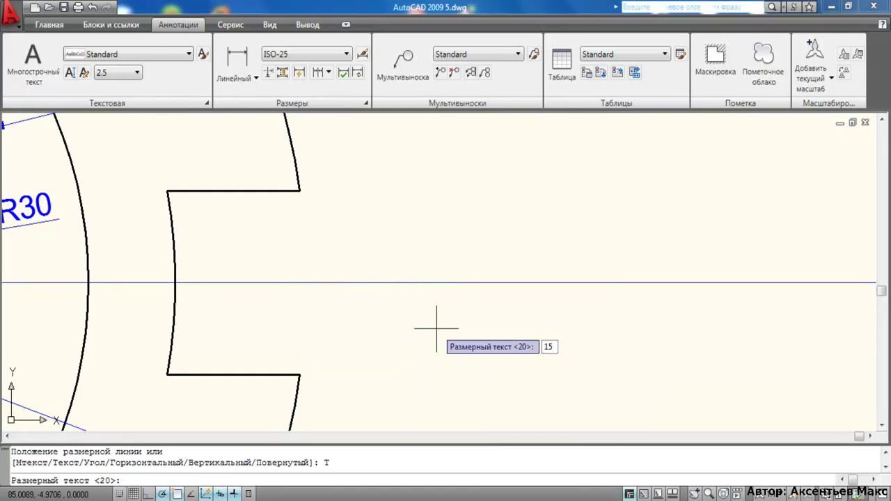
pyautogui.press('Return')
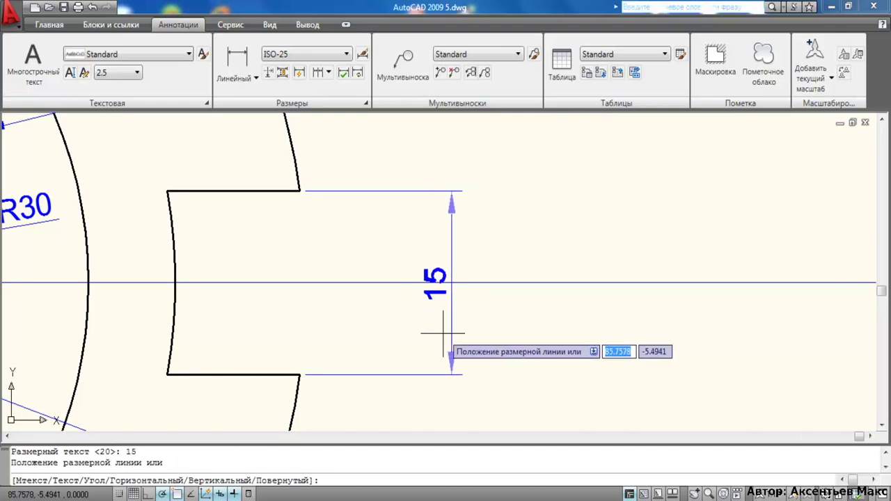
pyautogui.click(416, 334)
pyautogui.scroll(-3, 474, 330)
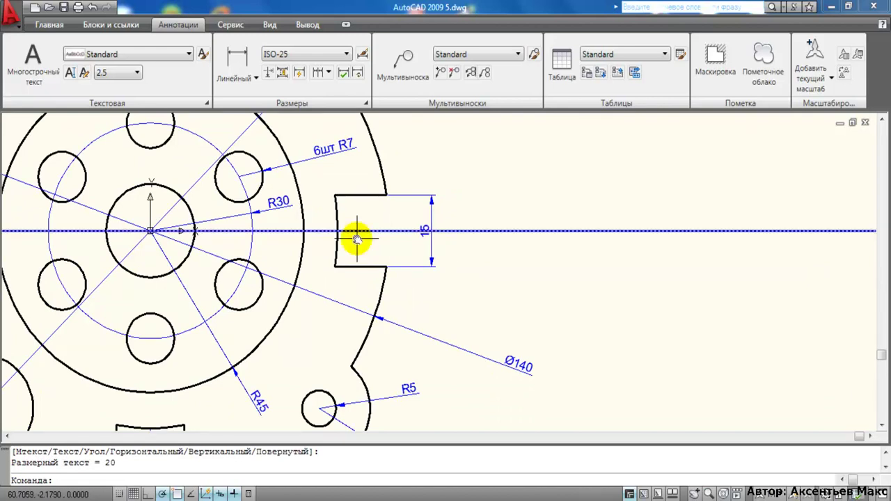
# Draw a horizontal line in empty space above the flange
pyautogui.moveTo(353, 234); pyautogui.dragTo(458, 259, button='middle')
pyautogui.scroll(-1, 501, 254)
pyautogui.moveTo(469, 291)
pyautogui.mouseDown(button='middle')
pyautogui.moveTo(387, 255)
pyautogui.moveTo(379, 288)
pyautogui.mouseUp(button='middle')
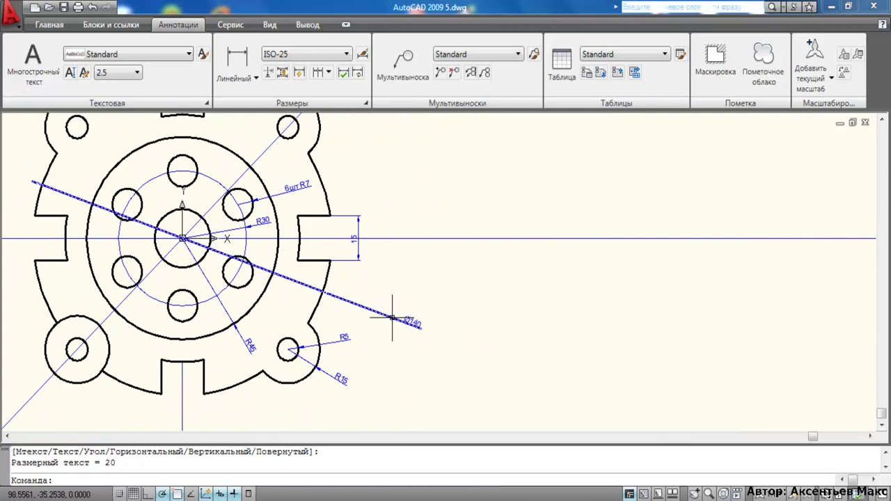
pyautogui.moveTo(413, 258)
pyautogui.mouseDown(button='middle')
pyautogui.moveTo(374, 315)
pyautogui.moveTo(338, 273)
pyautogui.mouseUp(button='middle')
pyautogui.scroll(2, 342, 272)
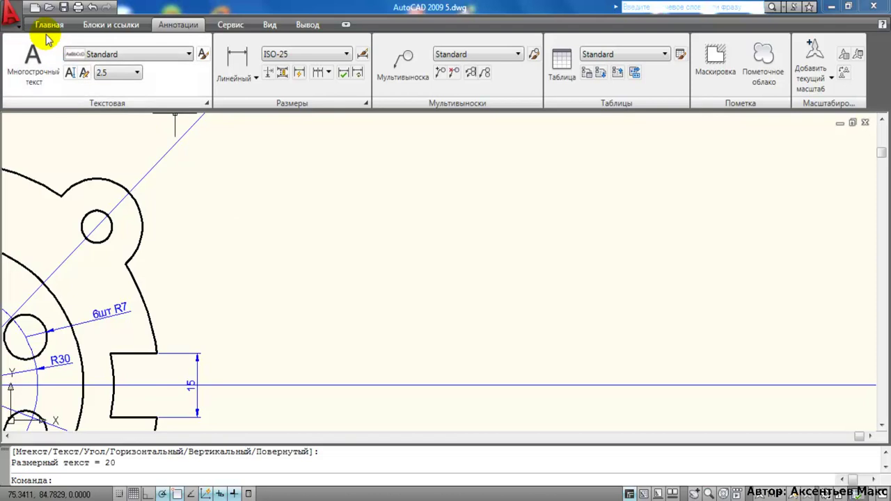
pyautogui.scroll(2, 175, 110)
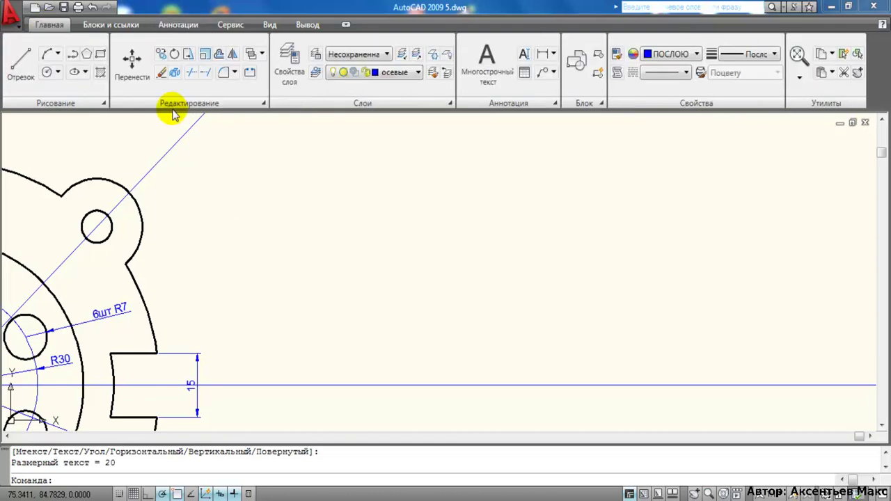
pyautogui.click(30, 77)
pyautogui.click(375, 240)
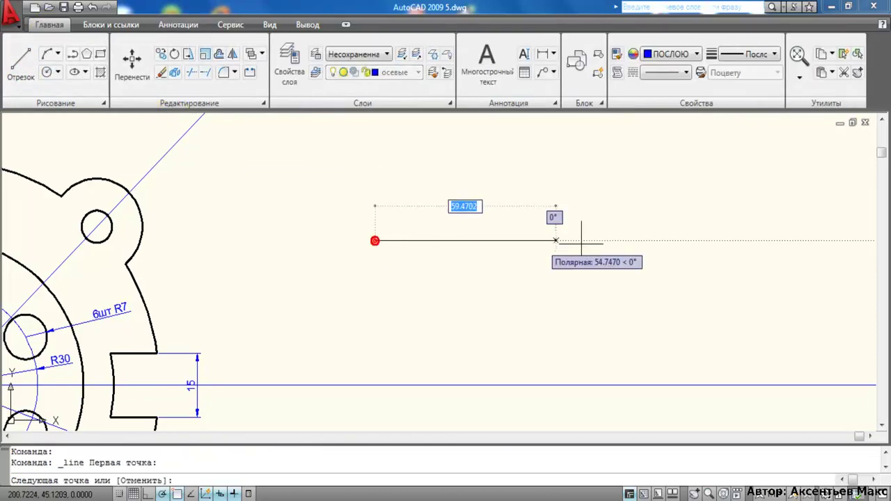
pyautogui.click(595, 241)
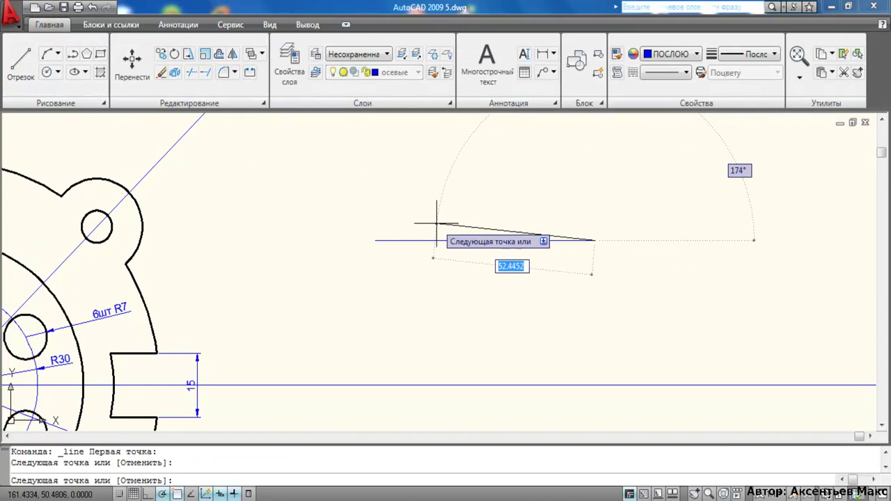
pyautogui.press('Escape')
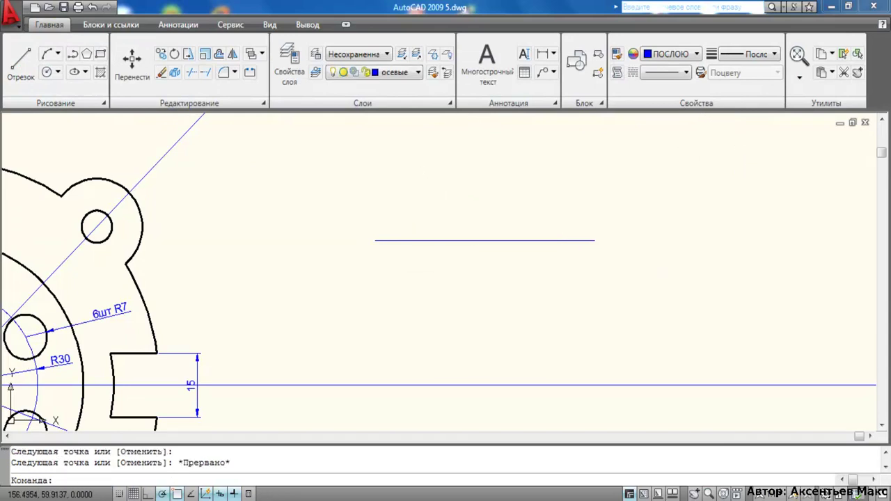
# Draw a second line rising up and right from the horizontal line's left end
pyautogui.press('Return')
pyautogui.click(376, 240)
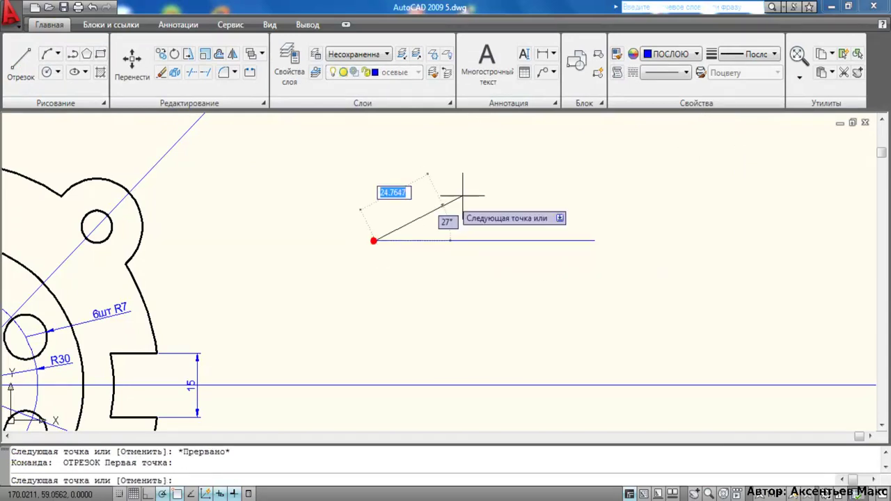
pyautogui.click(512, 163)
pyautogui.rightClick(474, 235)
pyautogui.moveTo(475, 235)
pyautogui.mouseDown(button='middle')
pyautogui.moveTo(413, 260)
pyautogui.moveTo(353, 223)
pyautogui.mouseUp(button='middle')
pyautogui.scroll(2, 400, 223)
pyautogui.scroll(2, 419, 216)
pyautogui.click(179, 28)
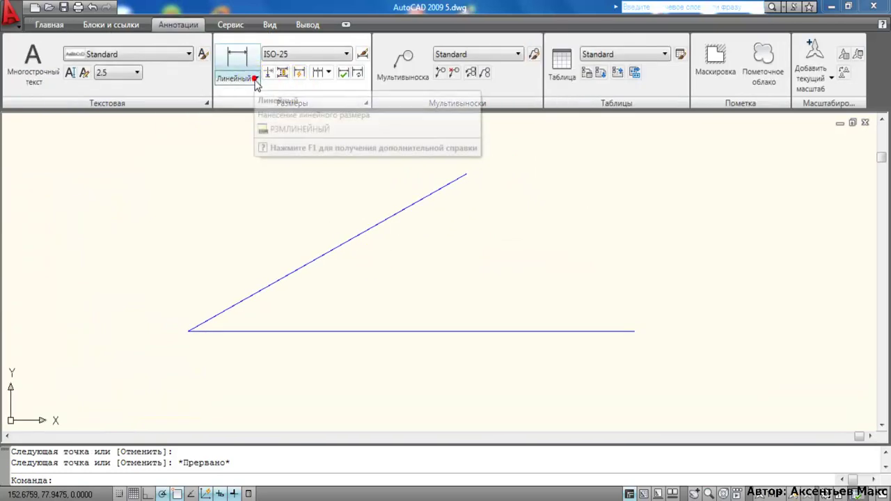
# Add an angular dimension between the slanted and horizontal lines, reading 28°
pyautogui.click(256, 79)
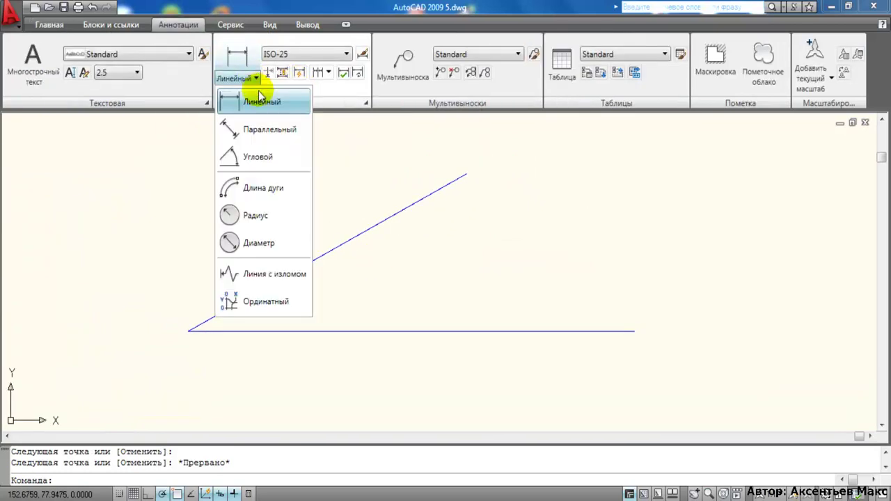
pyautogui.click(250, 159)
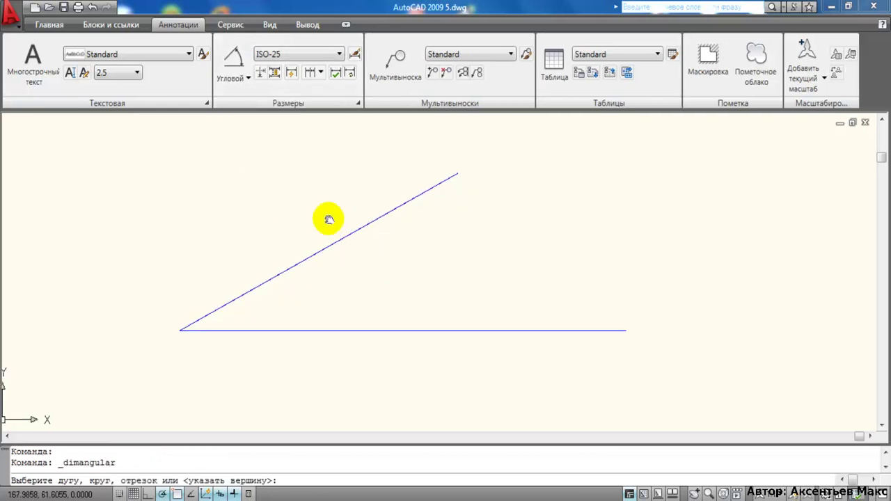
pyautogui.moveTo(328, 219); pyautogui.dragTo(266, 183, button='middle')
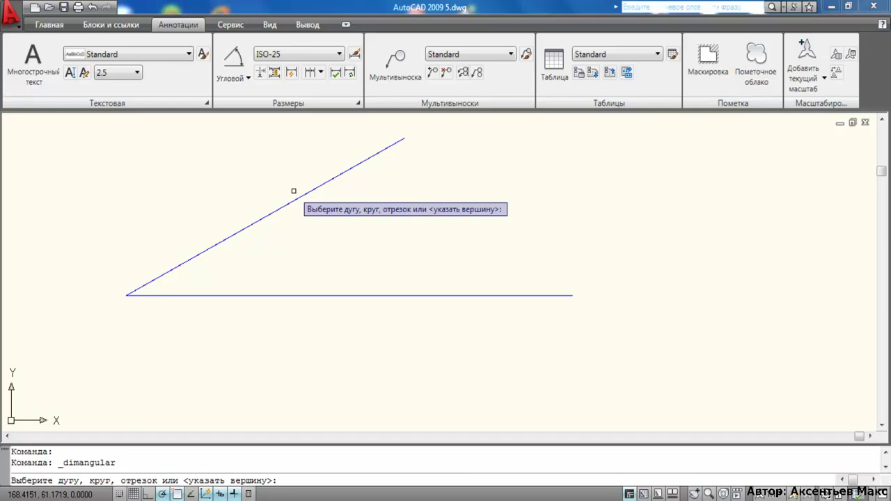
pyautogui.moveTo(481, 197); pyautogui.dragTo(505, 223)
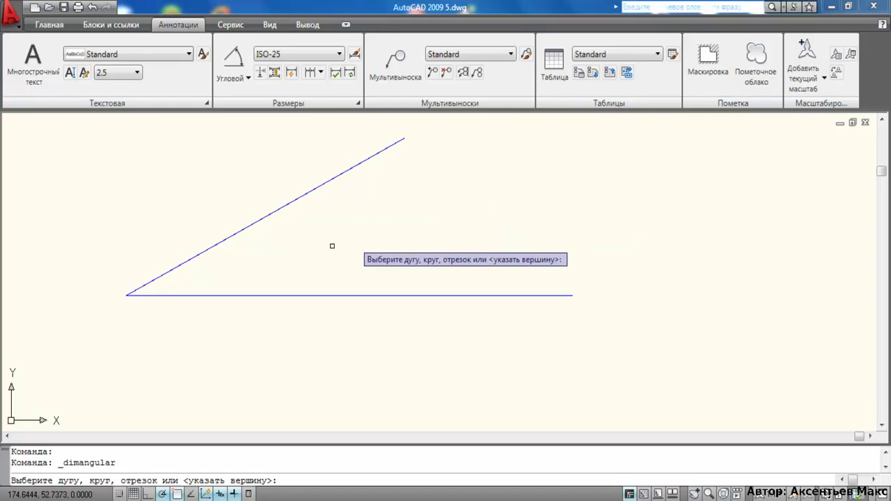
pyautogui.moveTo(332, 246)
pyautogui.mouseDown(button='middle')
pyautogui.moveTo(360, 244)
pyautogui.moveTo(359, 253)
pyautogui.moveTo(348, 247)
pyautogui.mouseUp(button='middle')
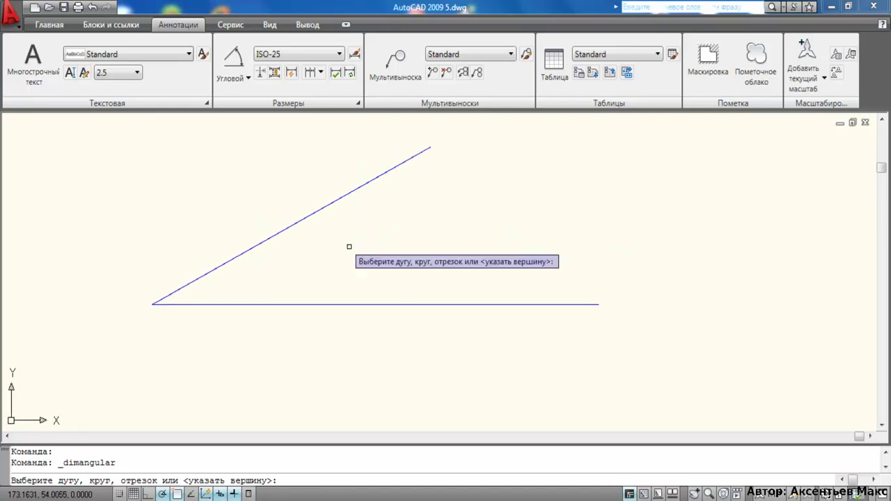
pyautogui.click(284, 229)
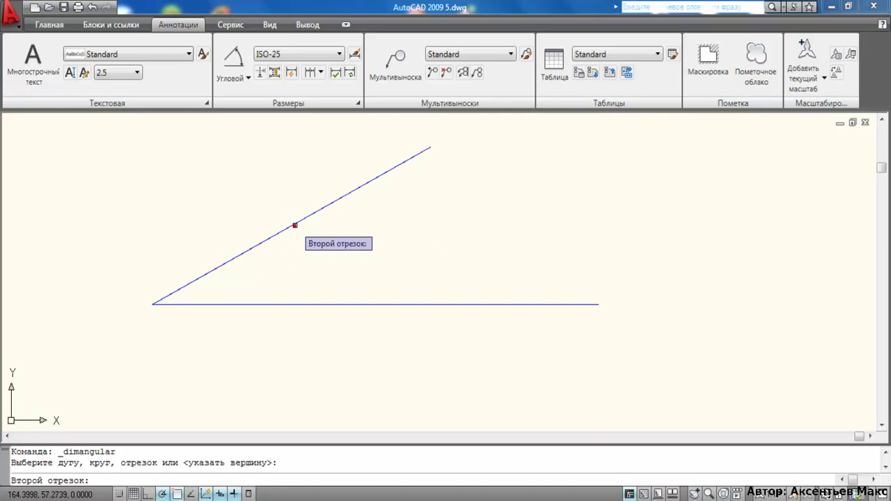
pyautogui.click(355, 304)
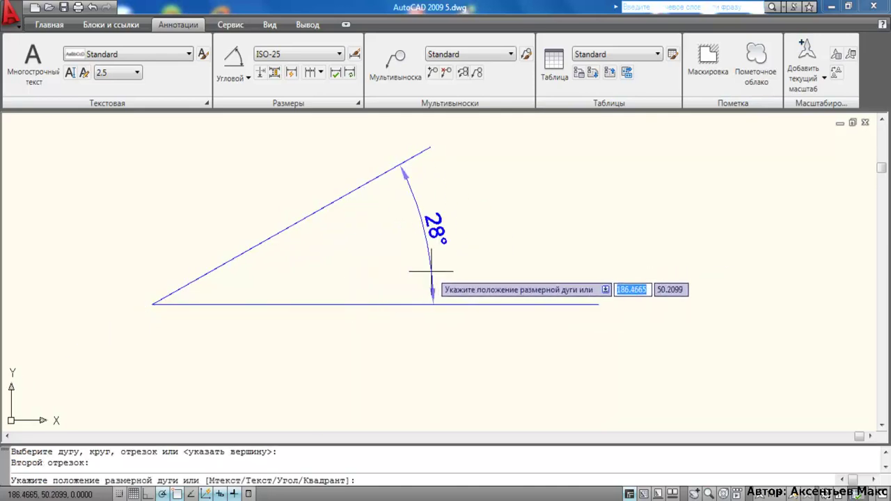
pyautogui.click(431, 271)
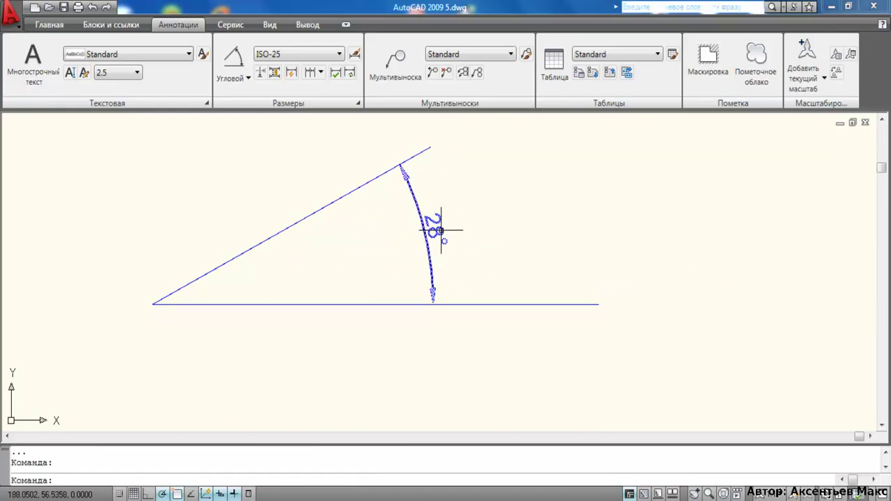
# Select the 28° angular dimension
pyautogui.scroll(1, 427, 253)
pyautogui.scroll(-3, 436, 264)
pyautogui.moveTo(436, 265)
pyautogui.mouseDown(button='middle')
pyautogui.moveTo(470, 234)
pyautogui.moveTo(430, 258)
pyautogui.mouseUp(button='middle')
pyautogui.scroll(-2, 476, 235)
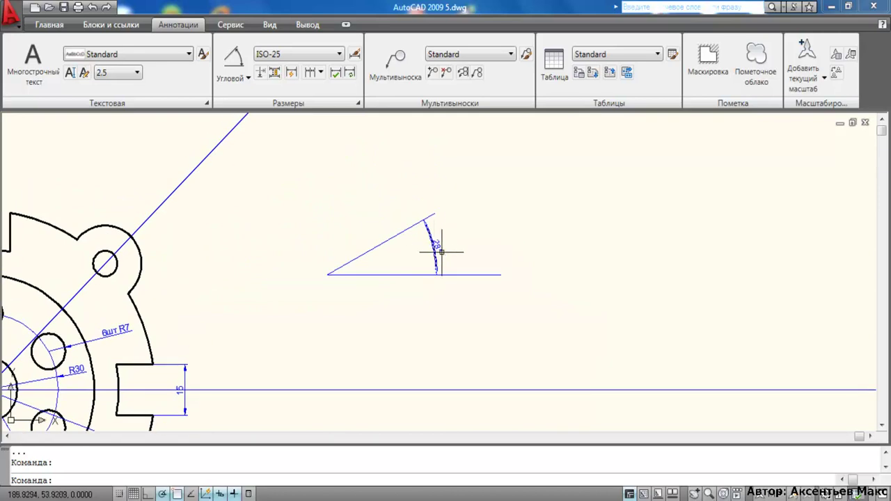
pyautogui.scroll(2, 432, 267)
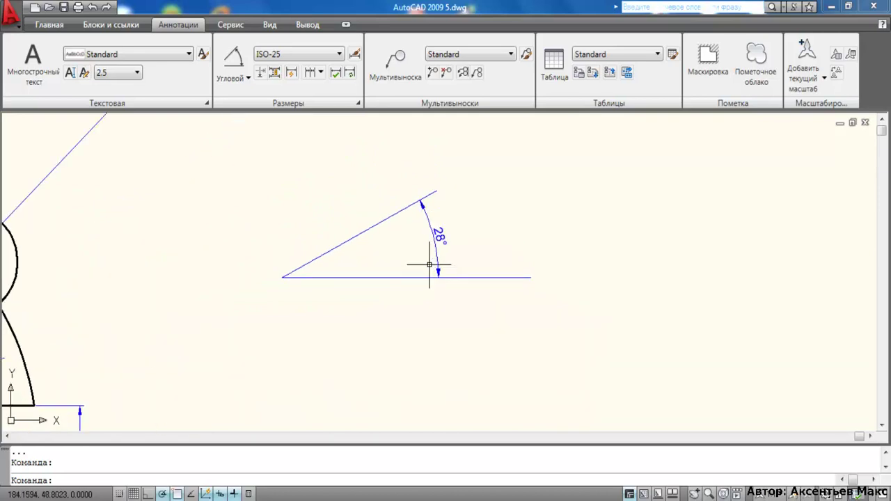
pyautogui.scroll(2, 429, 263)
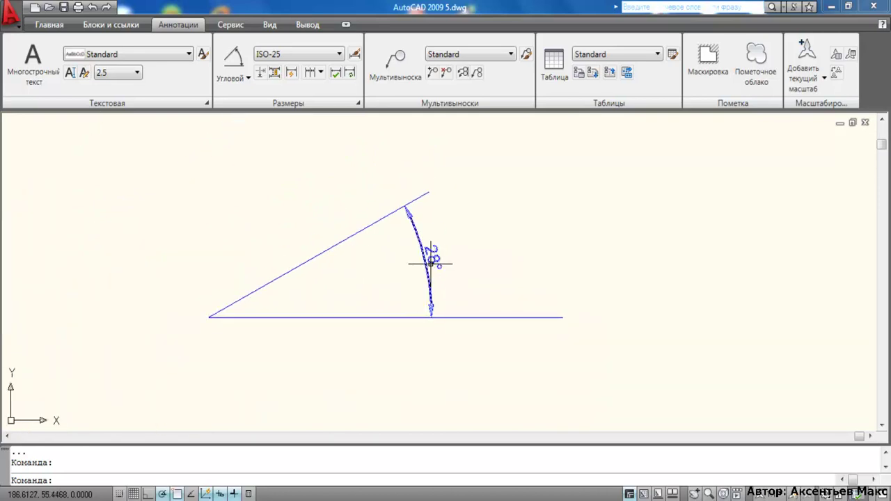
pyautogui.click(431, 264)
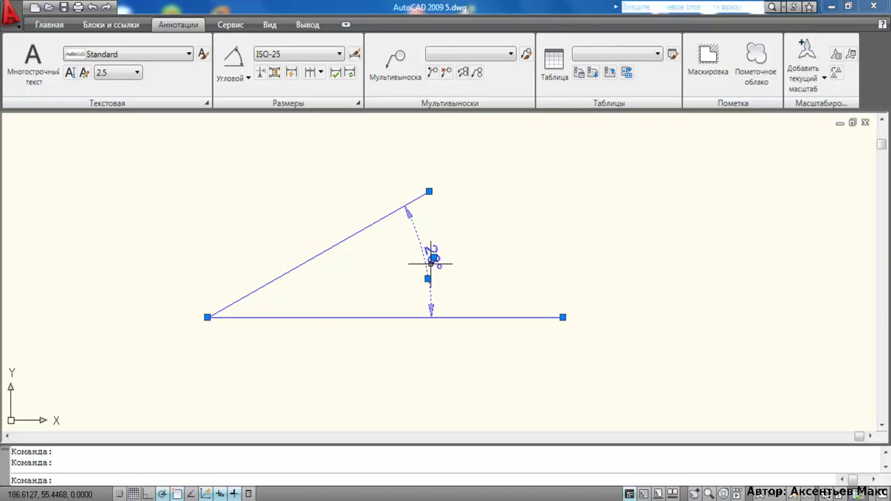
# Erase the 28° angular dimension and open the horizontal line's Properties
pyautogui.press('Delete')
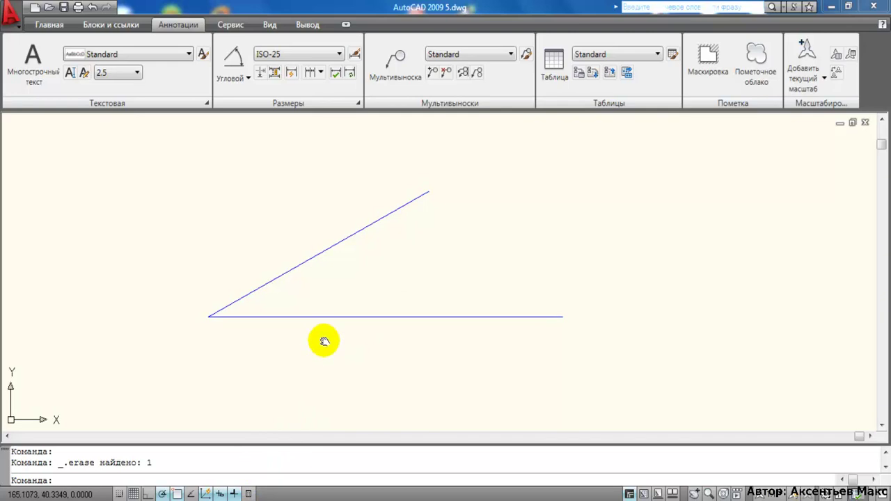
pyautogui.moveTo(324, 340); pyautogui.dragTo(321, 315, button='middle')
pyautogui.click(320, 309)
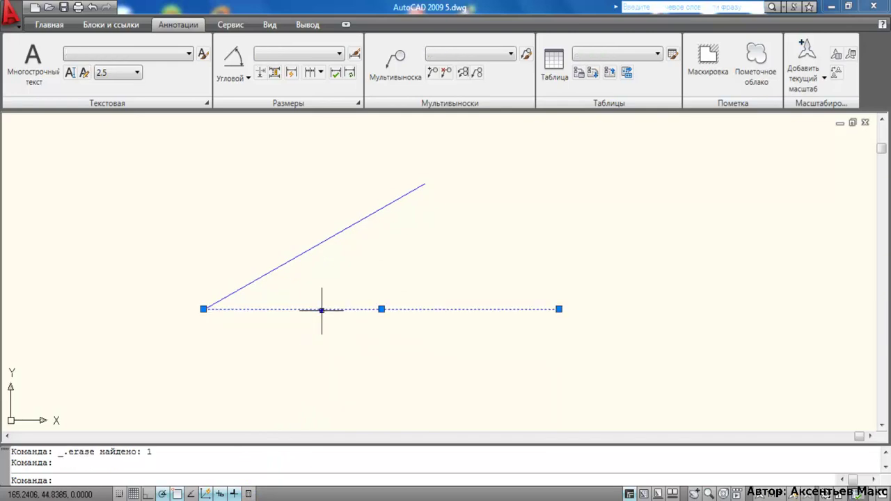
pyautogui.rightClick(321, 311)
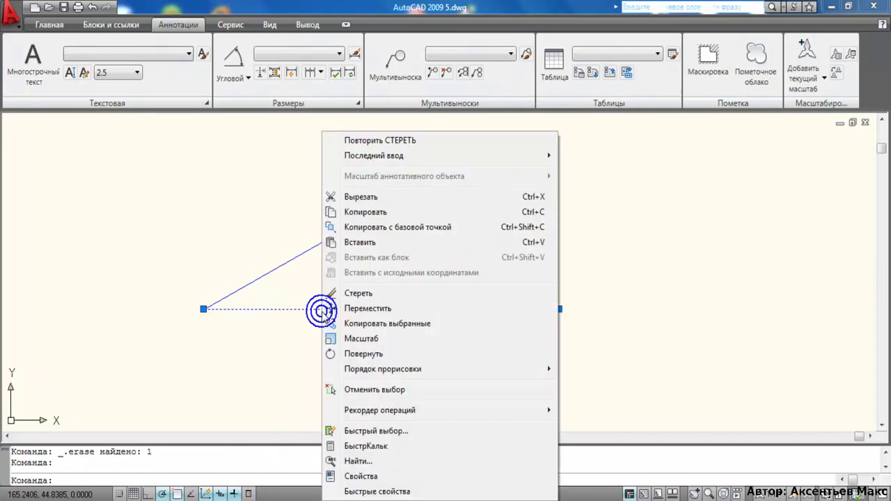
pyautogui.click(348, 478)
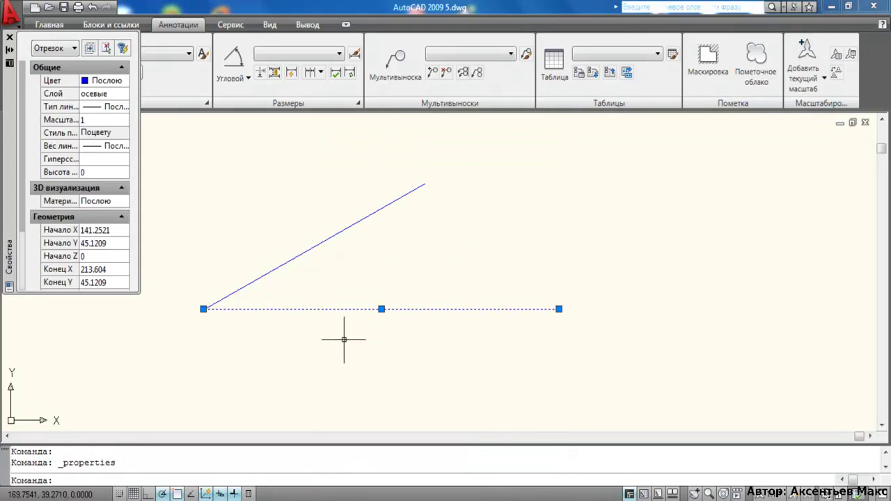
# Check the line's colour, collapse the 3D визуализация, Геометрия and Общие groups, and close the palette
pyautogui.click(88, 82)
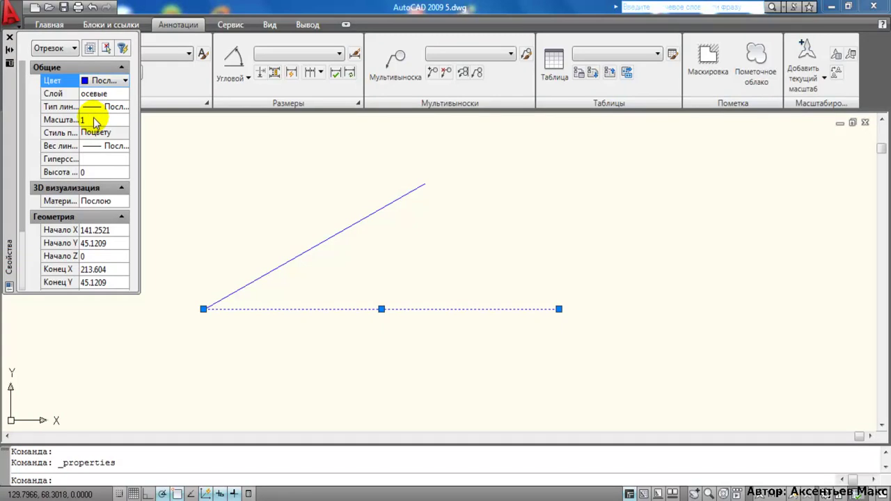
pyautogui.click(122, 188)
pyautogui.click(122, 203)
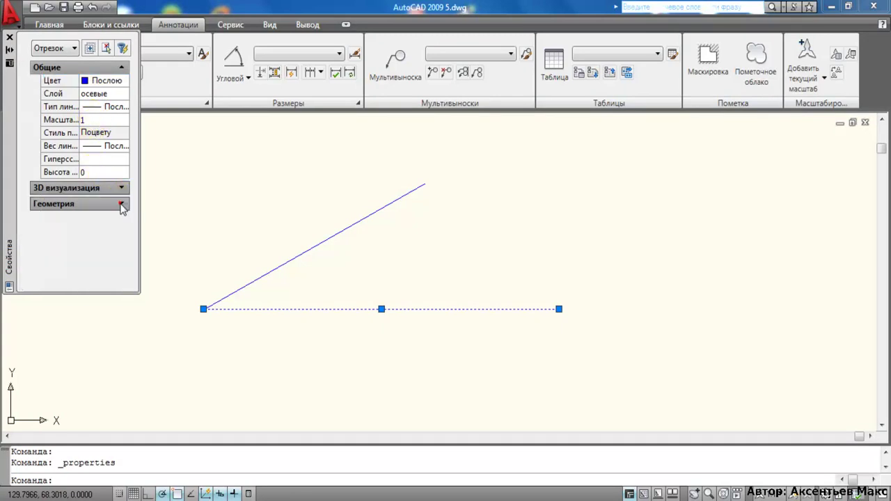
pyautogui.click(121, 68)
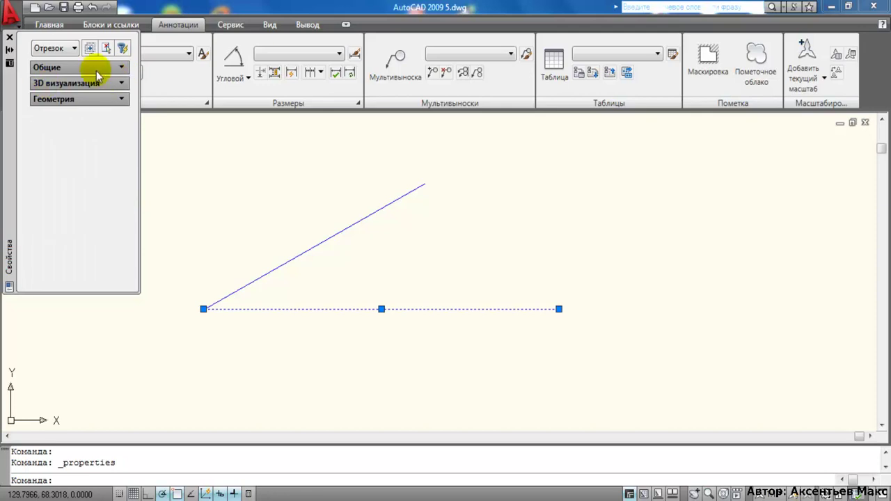
pyautogui.moveTo(307, 274); pyautogui.dragTo(442, 242, button='middle')
pyautogui.scroll(-4, 367, 272)
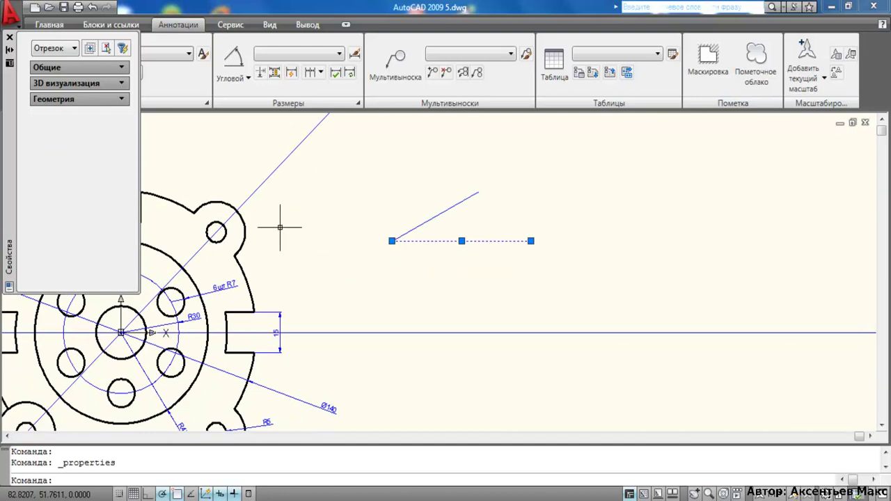
pyautogui.click(10, 37)
# Bring the whole flange into view, clear the line selection, and show the Home tools
pyautogui.moveTo(149, 155); pyautogui.dragTo(295, 173, button='middle')
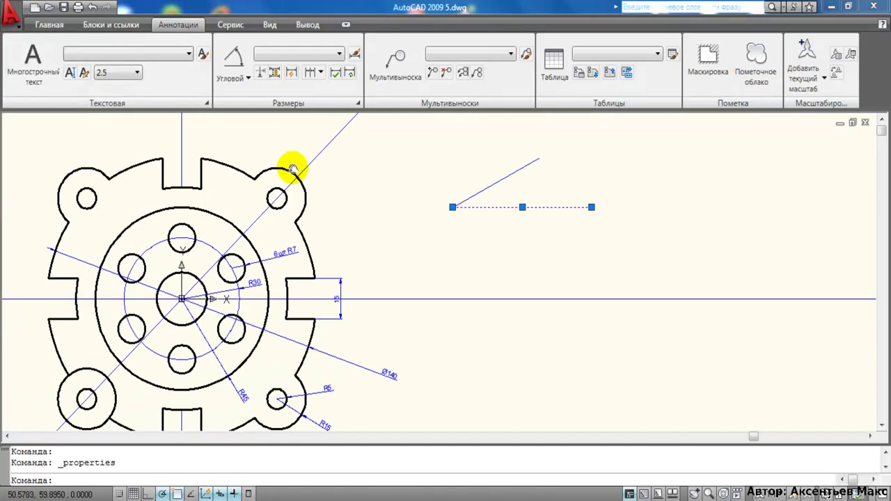
pyautogui.scroll(-3, 296, 170)
pyautogui.press('Escape')
pyautogui.scroll(1, 339, 241)
pyautogui.scroll(1, 335, 247)
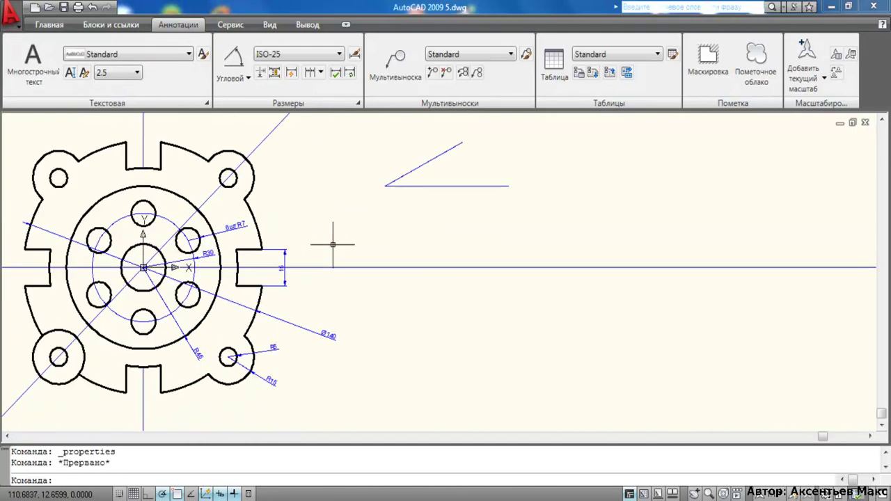
pyautogui.moveTo(328, 227); pyautogui.dragTo(350, 218, button='middle')
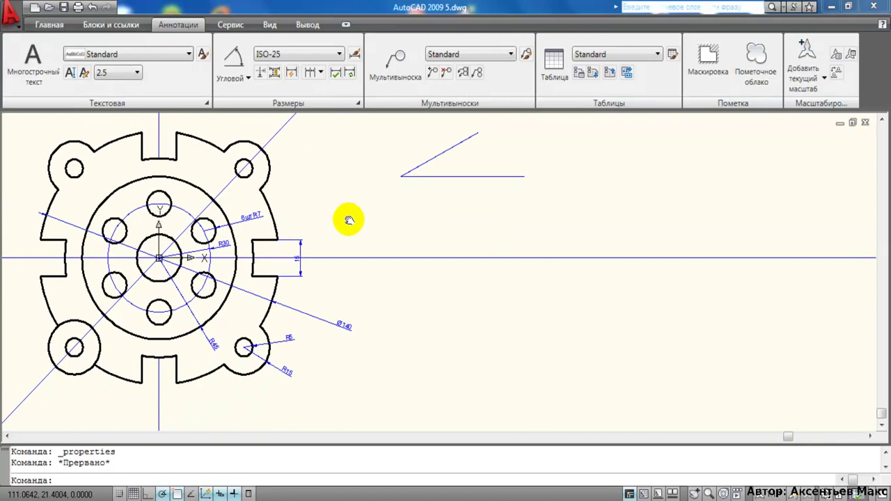
pyautogui.click(201, 56)
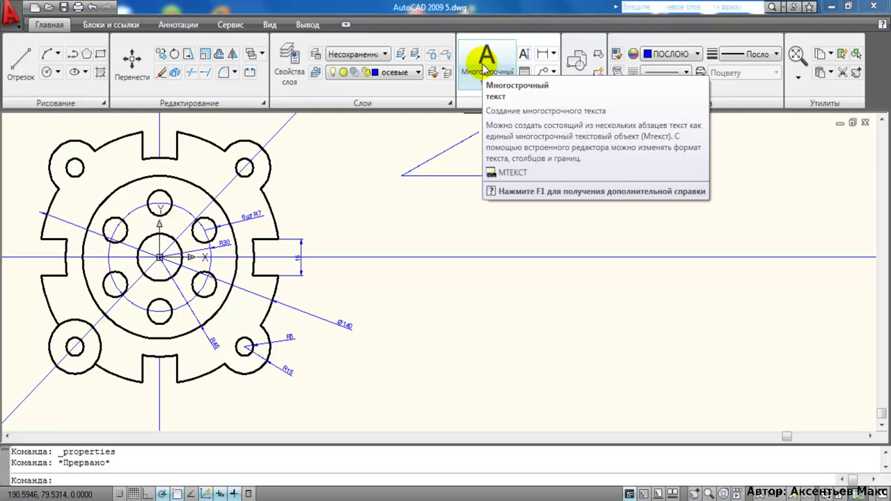
# Create a multiline text box right of the flange holding sample text 'qwreqtrww ewyreuyw…', then select it
pyautogui.click(485, 67)
pyautogui.moveTo(464, 233)
pyautogui.mouseDown(button='middle')
pyautogui.moveTo(387, 222)
pyautogui.moveTo(289, 233)
pyautogui.mouseUp(button='middle')
pyautogui.scroll(-2, 387, 222)
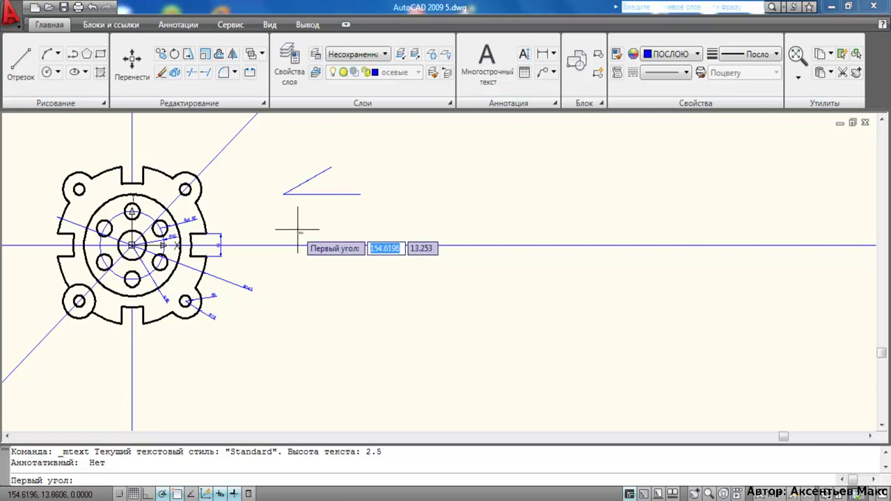
pyautogui.moveTo(314, 229); pyautogui.dragTo(260, 249, button='middle')
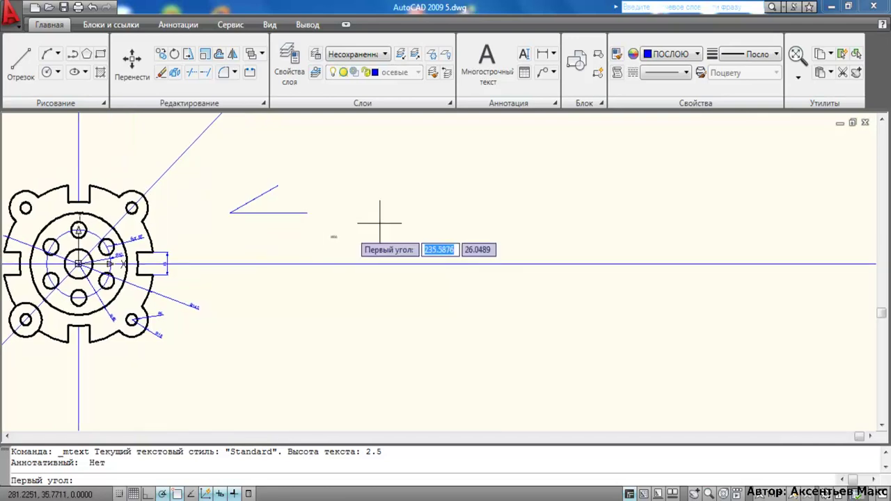
pyautogui.click(405, 166)
pyautogui.click(530, 248)
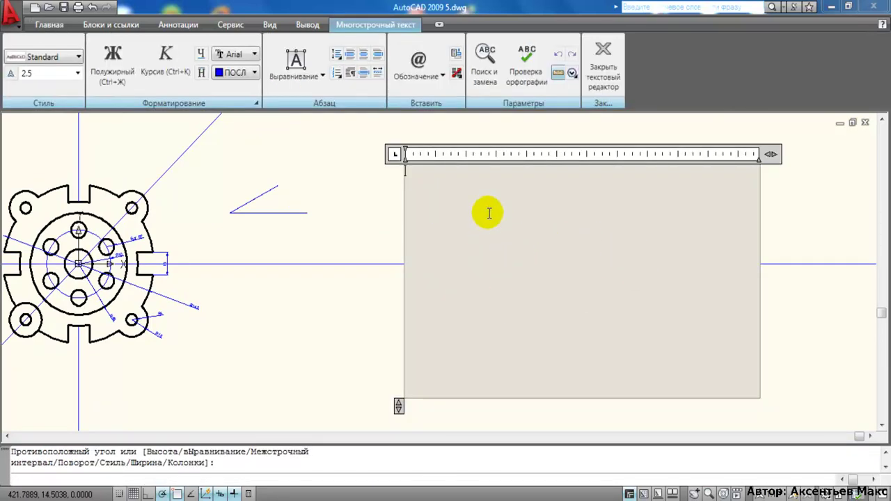
pyautogui.write('qwreqtrww ewy')
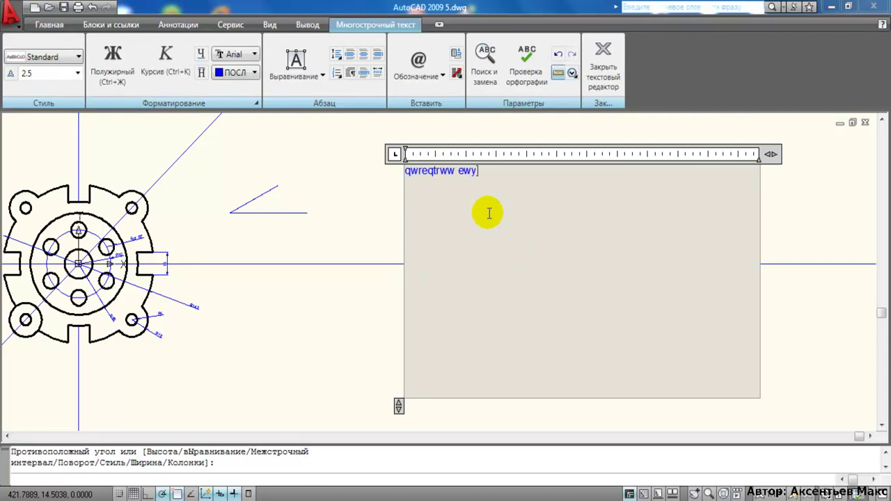
pyautogui.write('reuyw rw rw ruaior ai к цф')
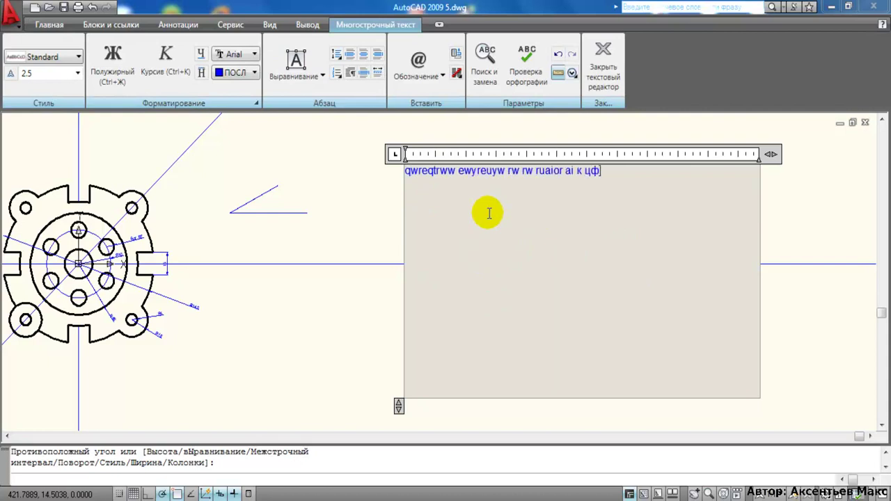
pyautogui.write('кшщ зйшцк ц к цк цк щ wrow r')
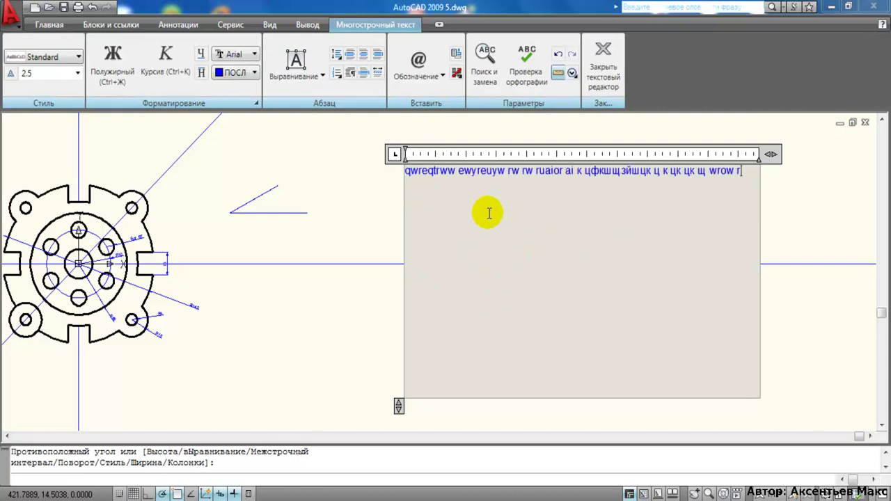
pyautogui.write('pw к цк ц к цкц')
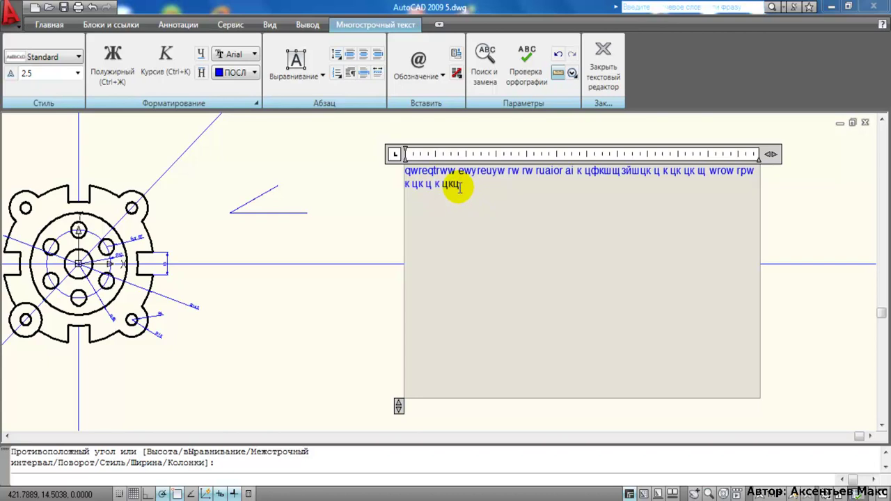
pyautogui.moveTo(459, 185); pyautogui.dragTo(405, 171)
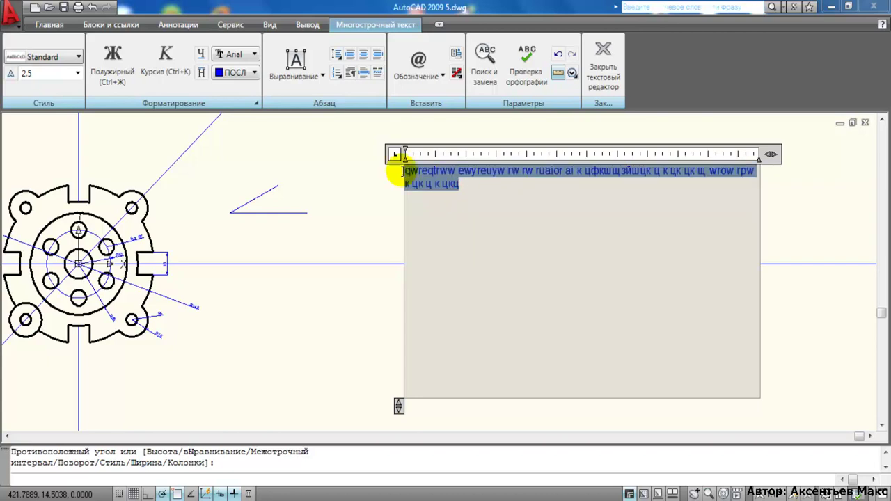
# Set the text height to 5, then try the colour list, Italic and Bold without keeping them
pyautogui.click(42, 73)
pyautogui.write('5')
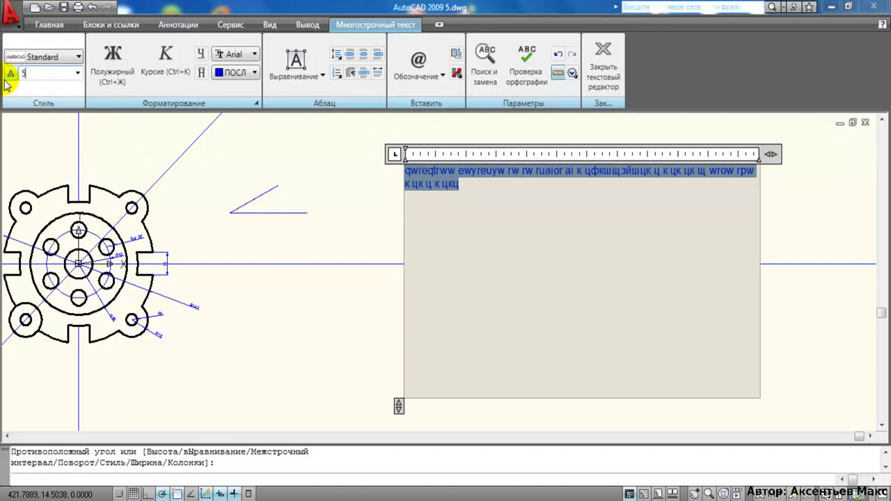
pyautogui.press('Return')
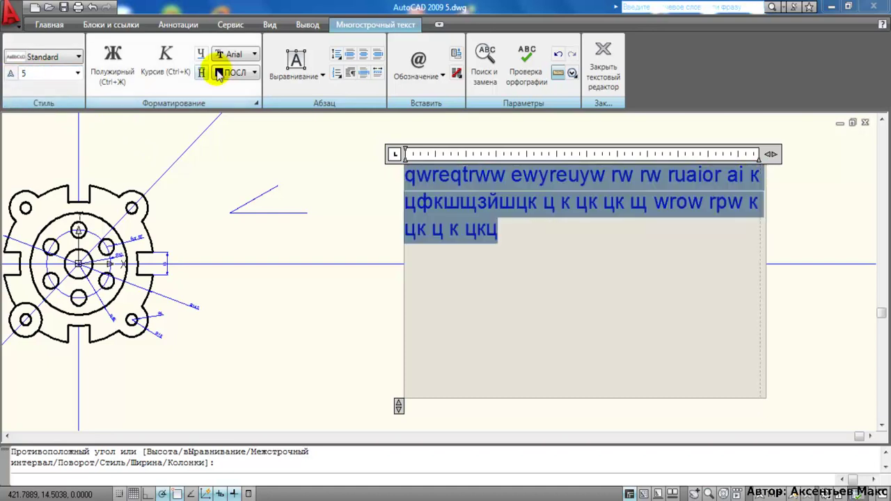
pyautogui.click(235, 73)
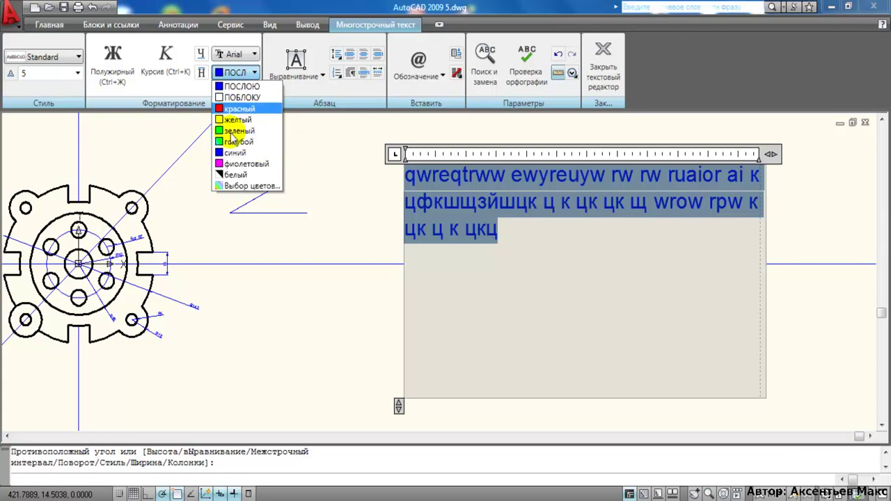
pyautogui.click(229, 133)
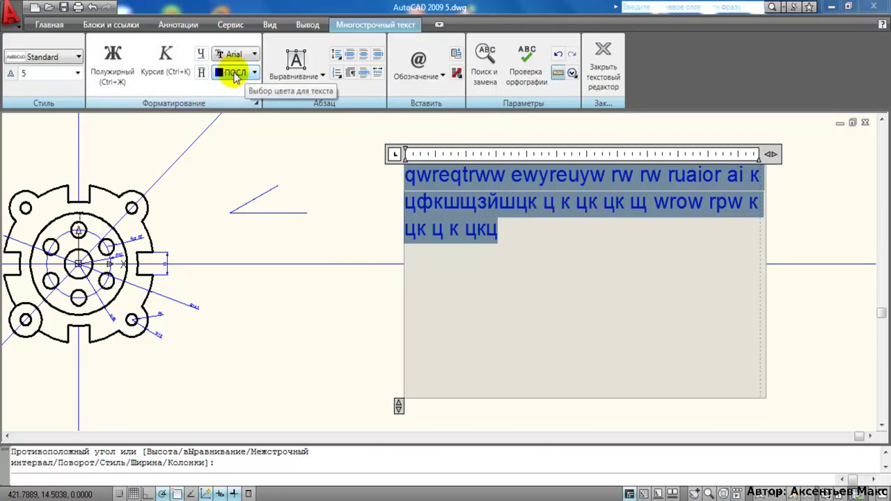
pyautogui.click(167, 55)
pyautogui.click(110, 61)
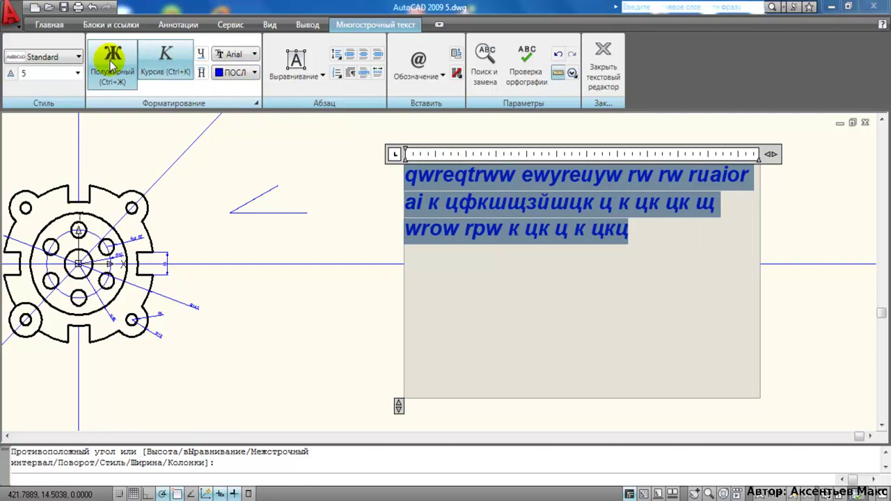
pyautogui.click(109, 61)
pyautogui.click(162, 64)
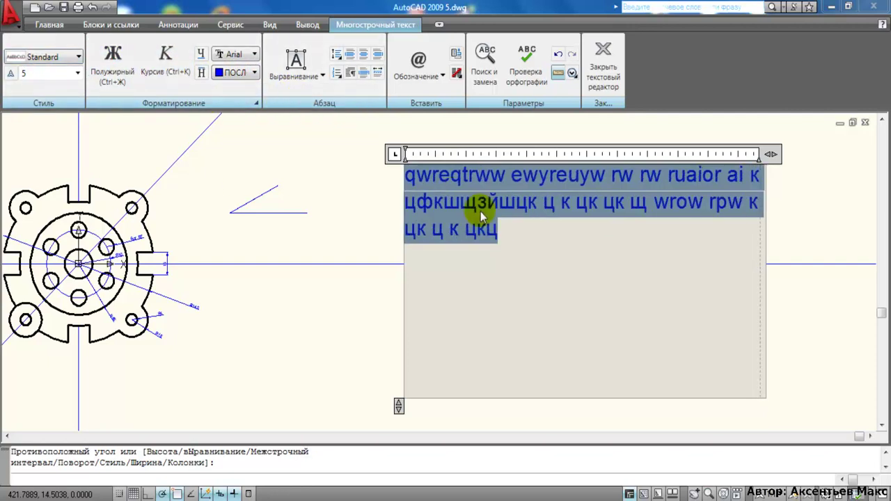
# Select all the sample text and delete it
pyautogui.click(500, 228)
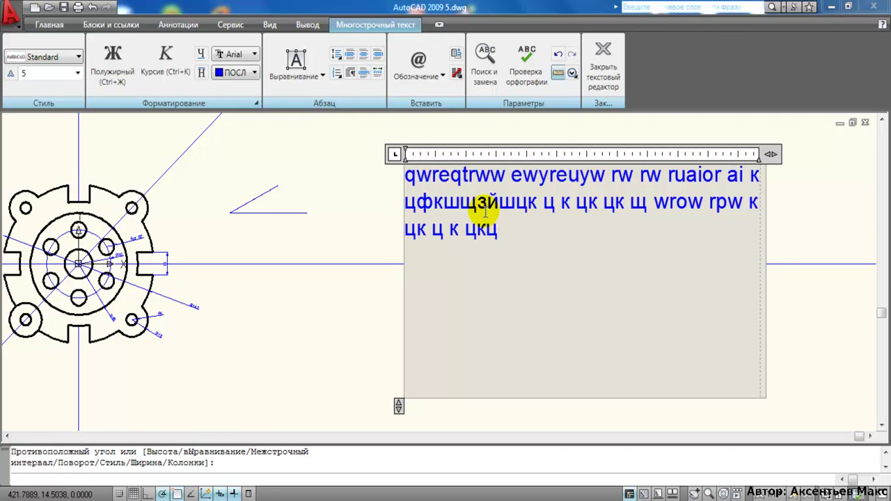
pyautogui.moveTo(423, 255); pyautogui.dragTo(381, 176)
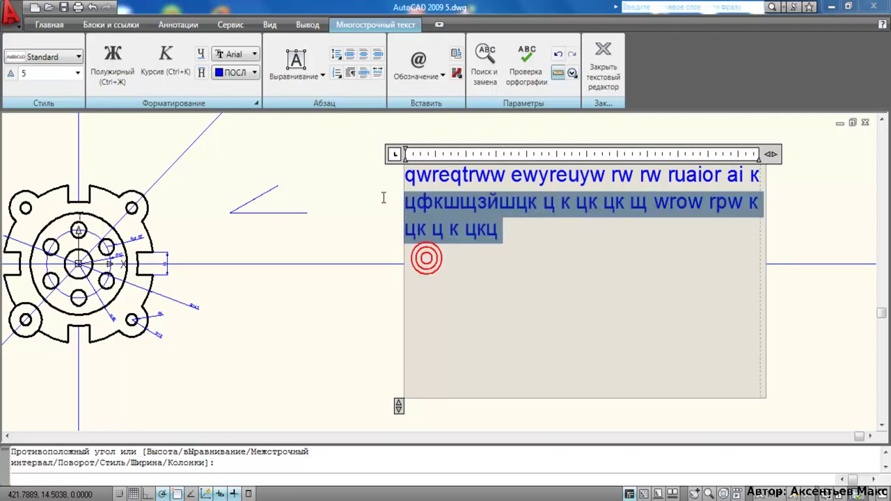
pyautogui.press('Delete')
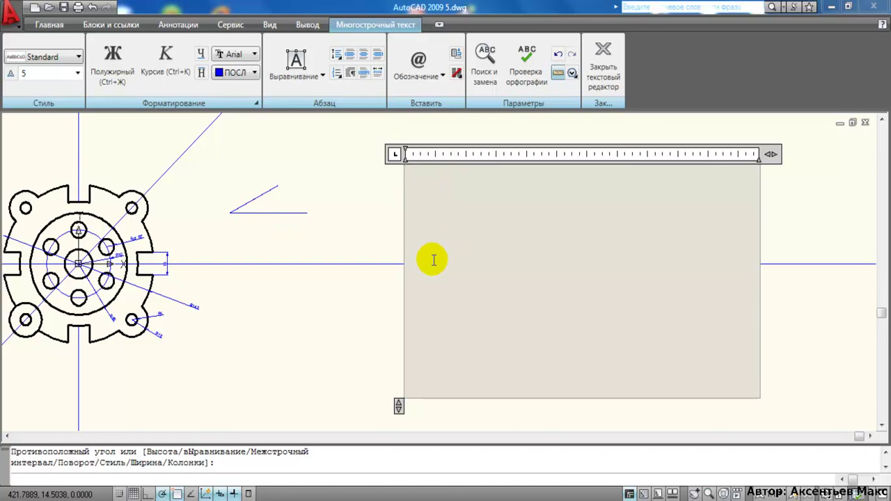
# Start a numbered list with five items: нгуцушк, гукшгук, угкшу, шукщшу, ioerie
pyautogui.write('1')
pyautogui.press('BackSpace')
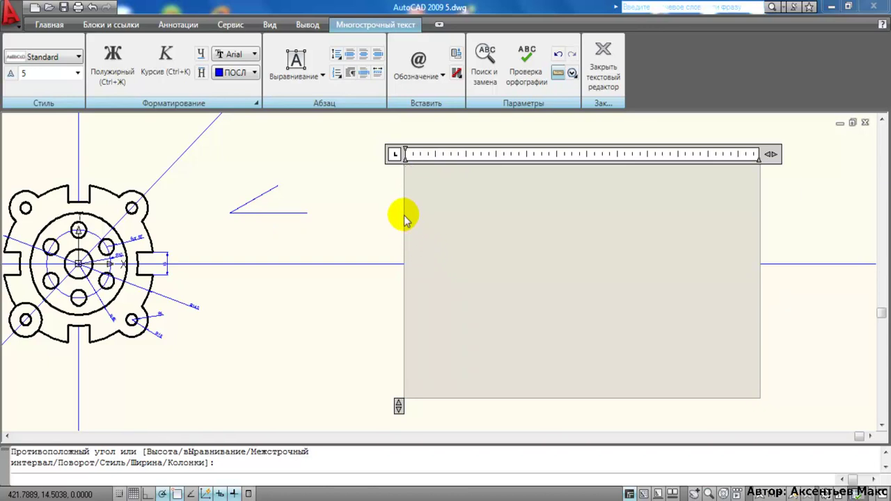
pyautogui.click(337, 73)
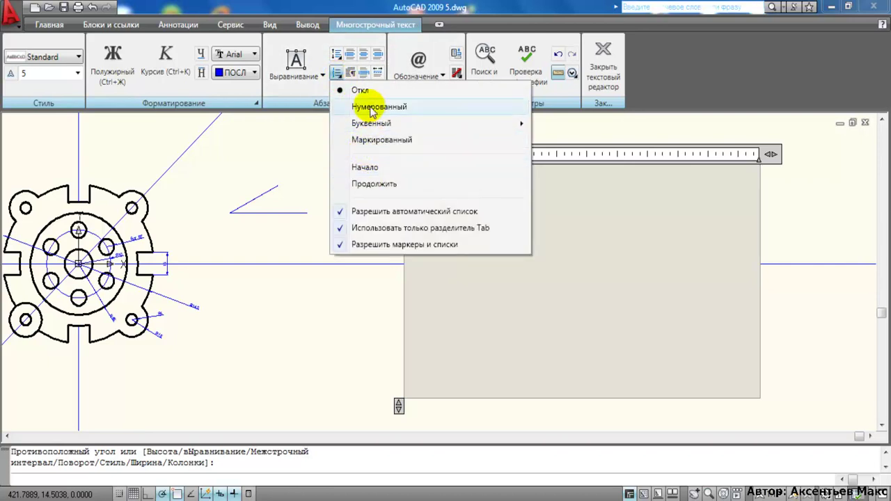
pyautogui.click(371, 108)
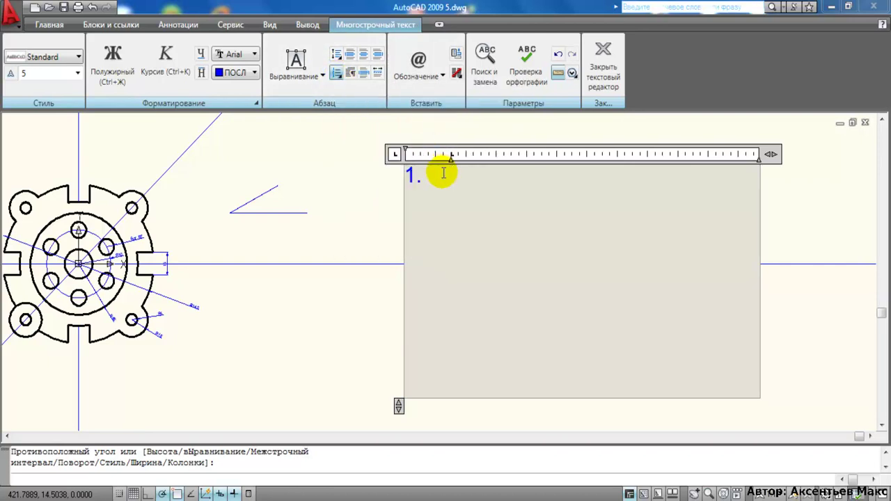
pyautogui.write('нгуцушк')
pyautogui.press('Return')
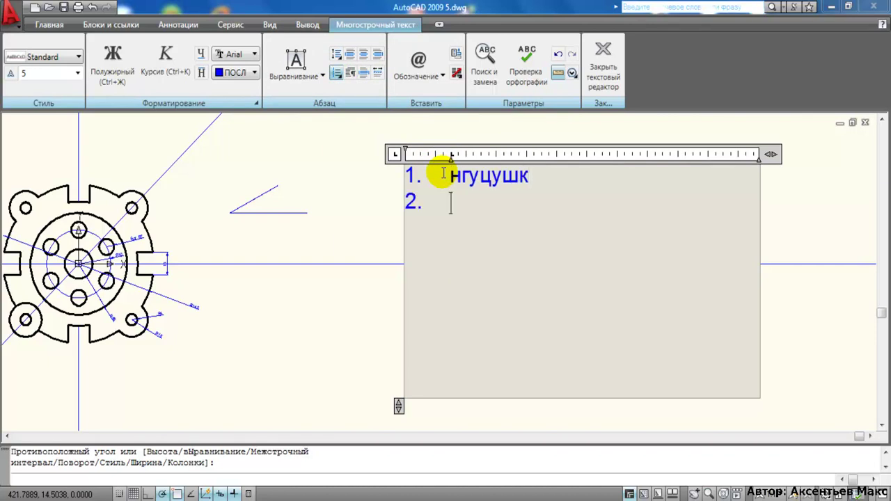
pyautogui.write('гукшгук')
pyautogui.press('Return')
pyautogui.write('угкшу')
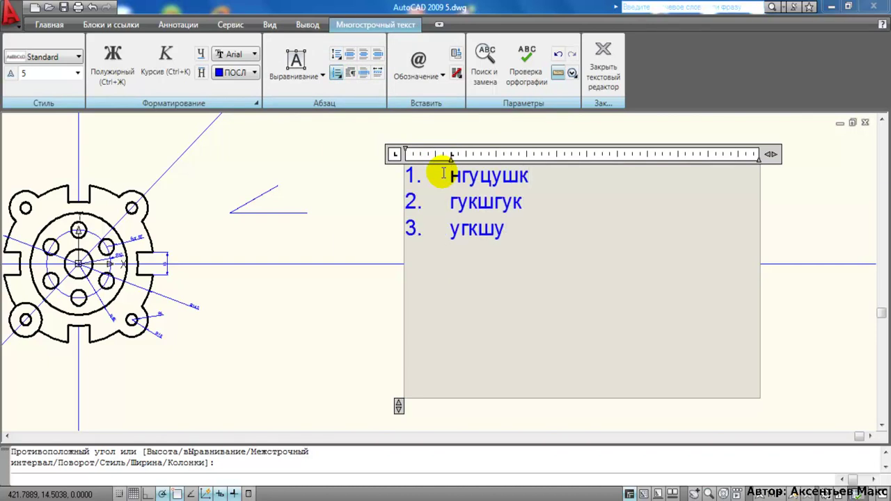
pyautogui.press('Return')
pyautogui.write('шукщшу')
pyautogui.press('Return')
pyautogui.write('ioerie')
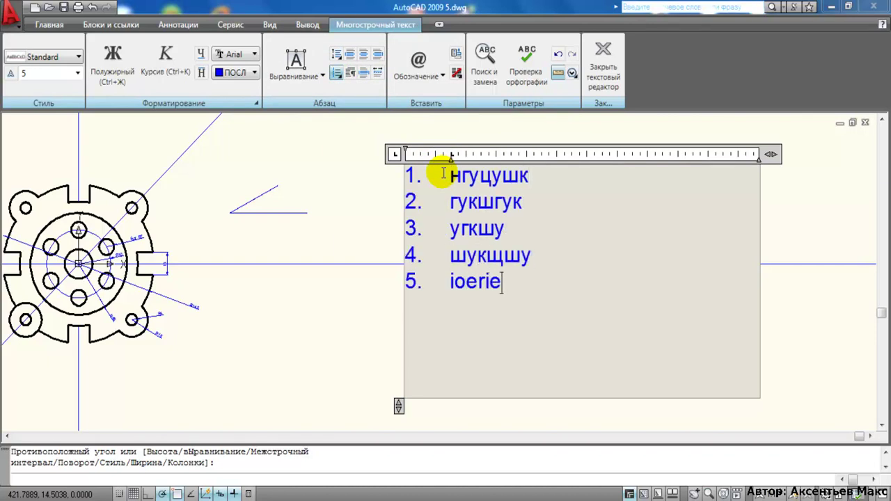
# End the list and delete all five numbered items
pyautogui.press('Return')
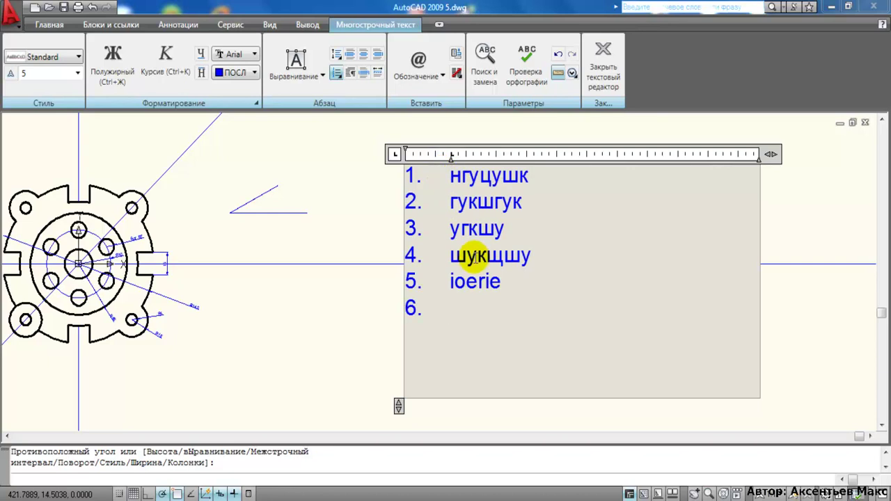
pyautogui.press('BackSpace')
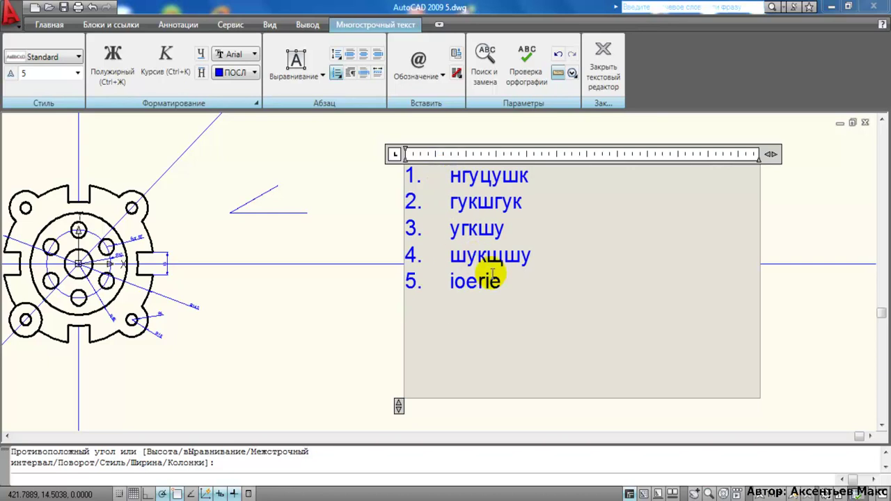
pyautogui.moveTo(442, 309); pyautogui.dragTo(378, 189)
pyautogui.press('Delete')
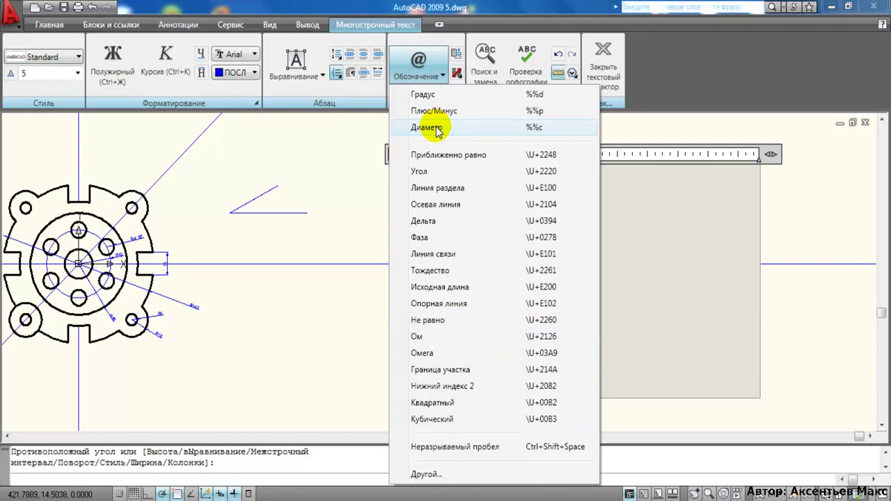
# Insert a diameter symbol followed by 265, then select the 'Ø 265' text and delete it
pyautogui.click(437, 129)
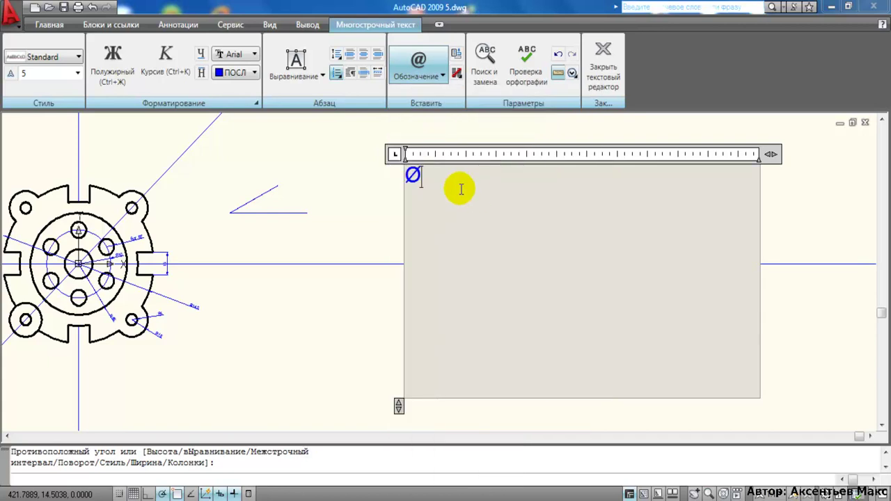
pyautogui.doubleClick(428, 179)
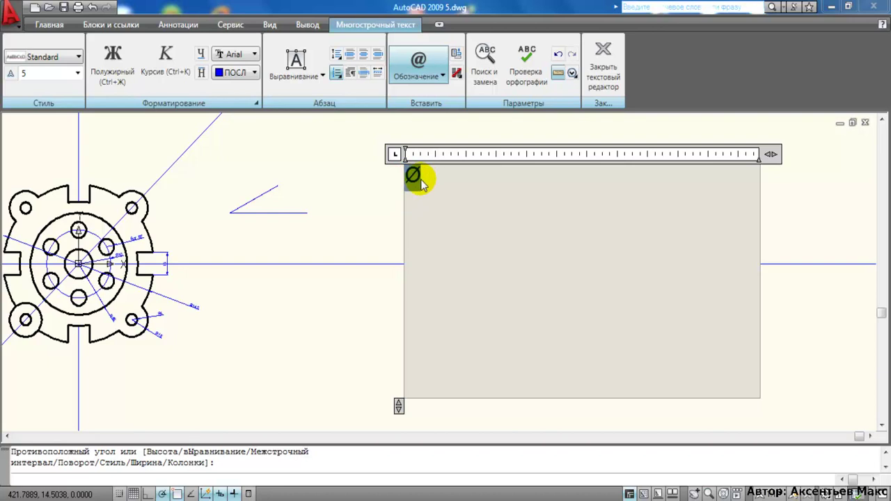
pyautogui.click(427, 181)
pyautogui.moveTo(421, 180); pyautogui.dragTo(402, 181)
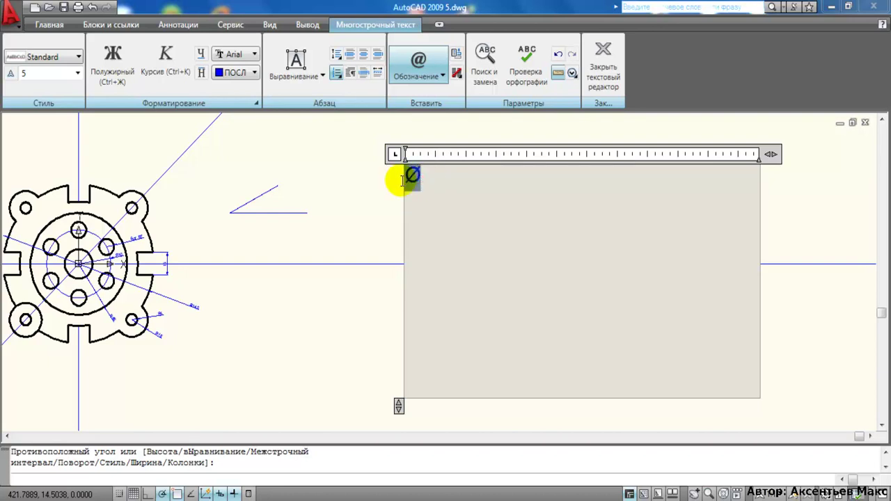
pyautogui.click(422, 178)
pyautogui.write('265')
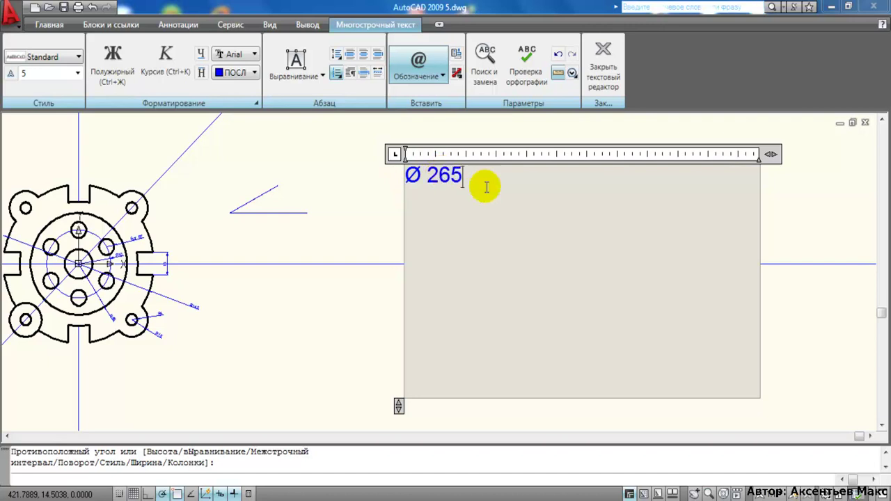
pyautogui.moveTo(491, 183); pyautogui.dragTo(376, 179)
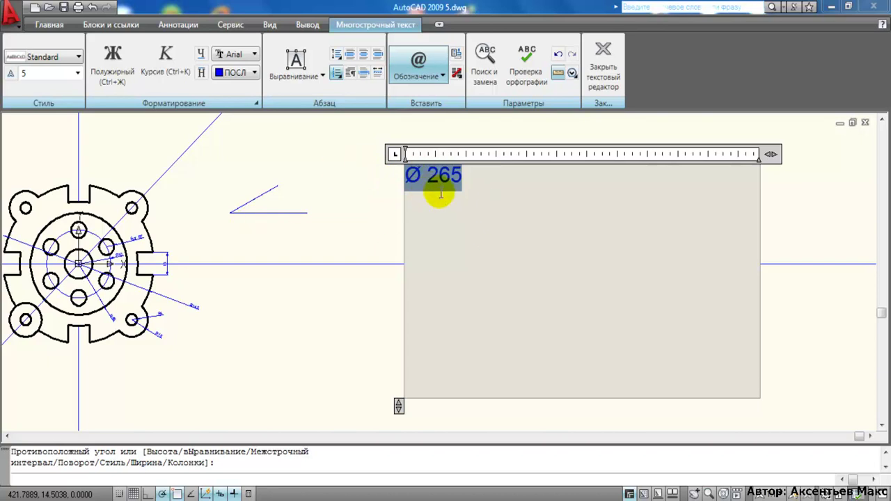
pyautogui.press('Delete')
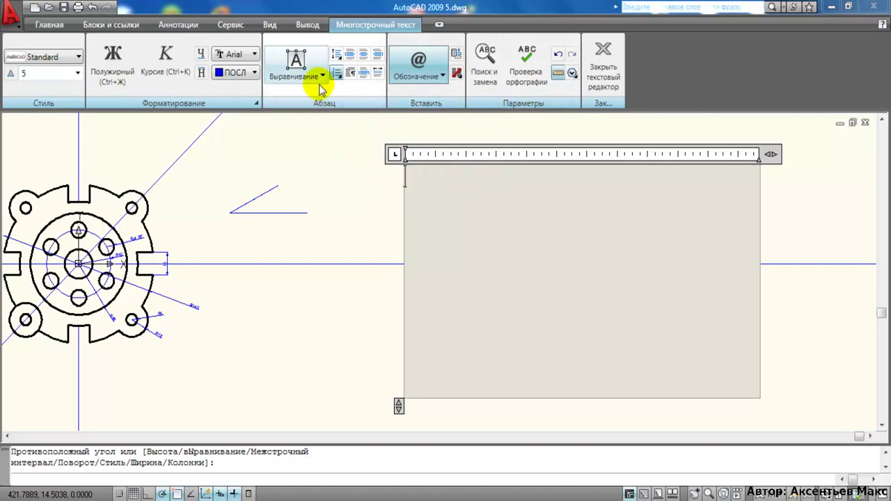
# Enter 'вавкавав' as multiline text and place it on the drawing
pyautogui.write('вавкавав')
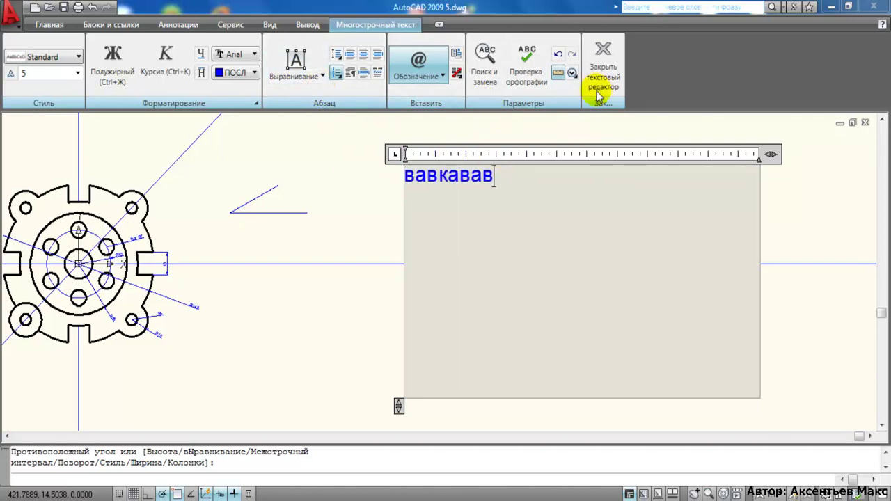
pyautogui.click(595, 77)
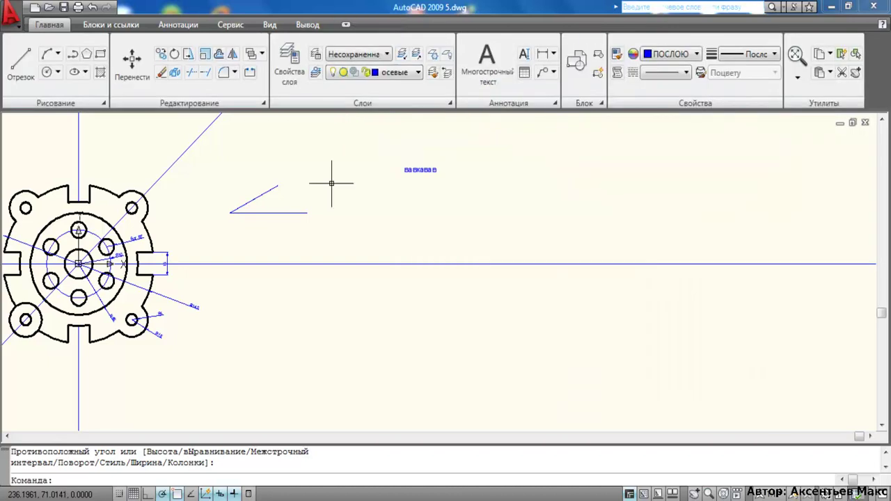
pyautogui.scroll(3, 400, 223)
pyautogui.scroll(2, 397, 230)
pyautogui.moveTo(405, 215); pyautogui.dragTo(390, 248, button='middle')
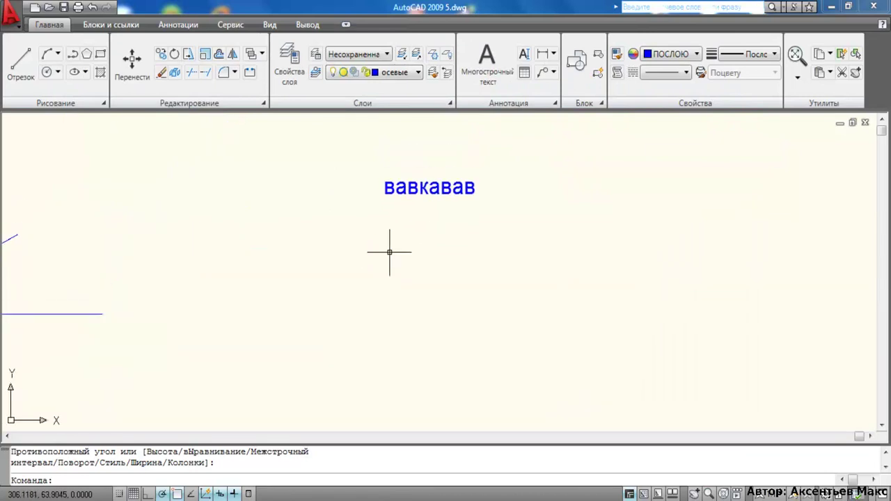
# Briefly reopen the вавкавав text, then select it and delete it
pyautogui.doubleClick(411, 189)
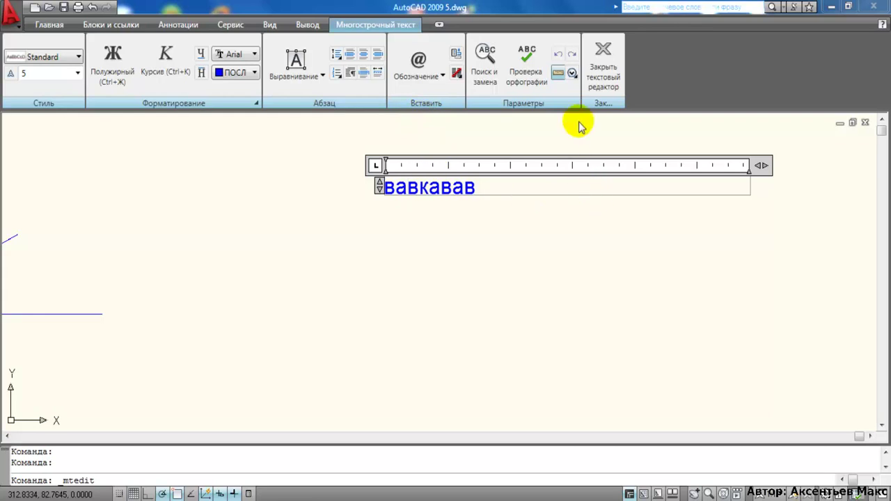
pyautogui.click(590, 80)
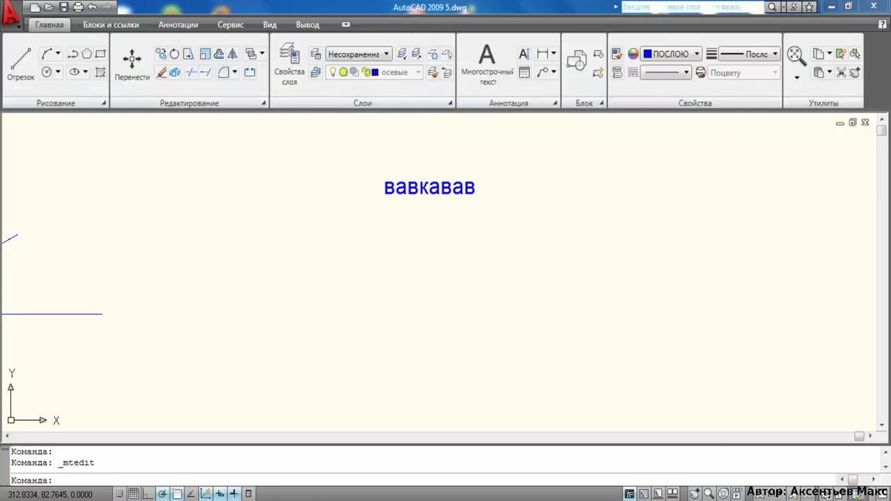
pyautogui.moveTo(464, 221)
pyautogui.mouseDown(button='middle')
pyautogui.moveTo(358, 269)
pyautogui.moveTo(279, 229)
pyautogui.mouseUp(button='middle')
pyautogui.click(279, 228)
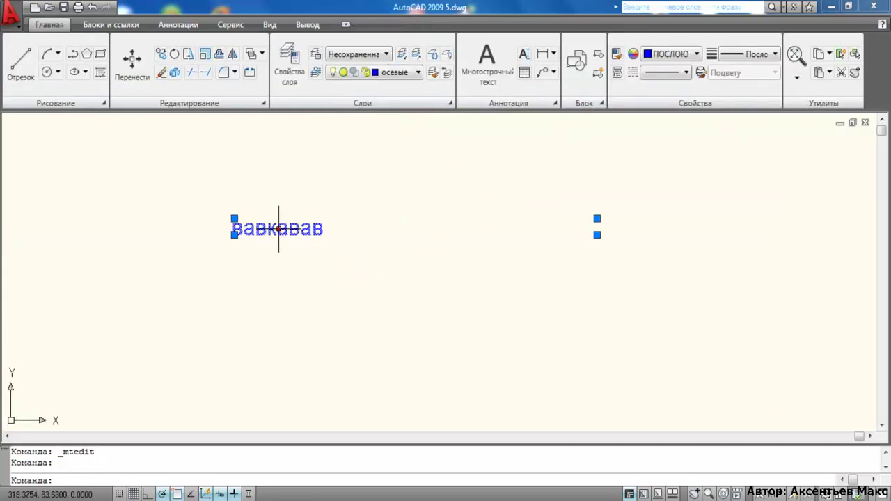
pyautogui.moveTo(398, 272); pyautogui.dragTo(355, 263, button='middle')
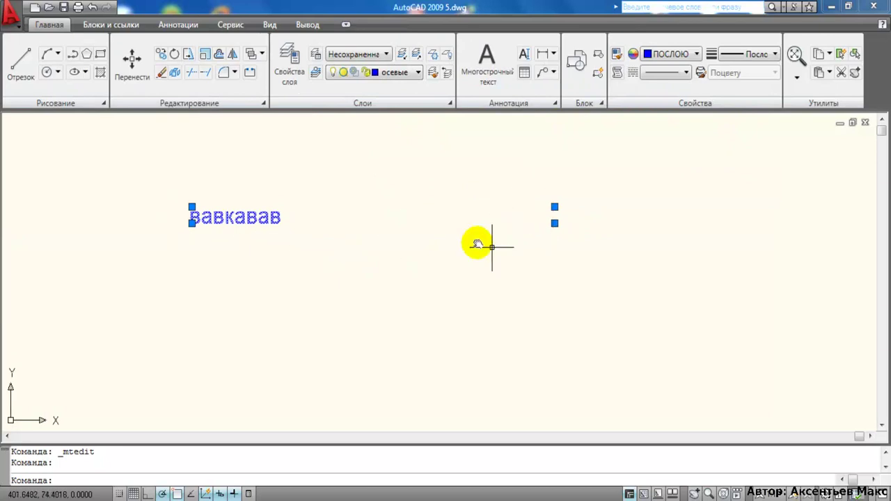
pyautogui.moveTo(477, 243); pyautogui.dragTo(433, 222, button='middle')
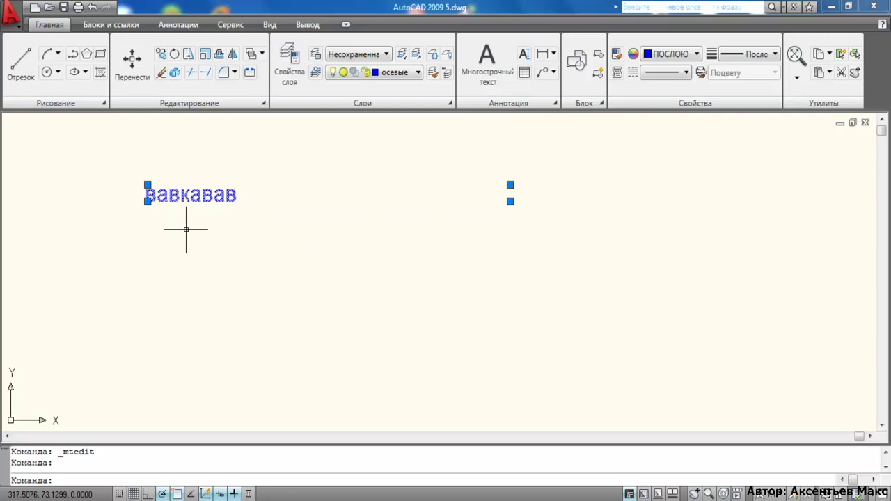
pyautogui.press('Delete')
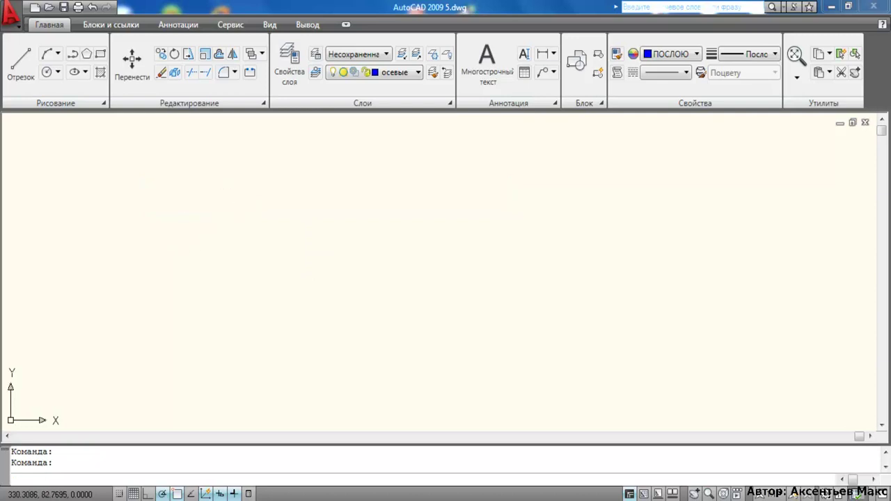
# Append 'баормлда авлао влоа лва воа ов алв ал ва' after вавкавав and select the two-line text
pyautogui.click(281, 196)
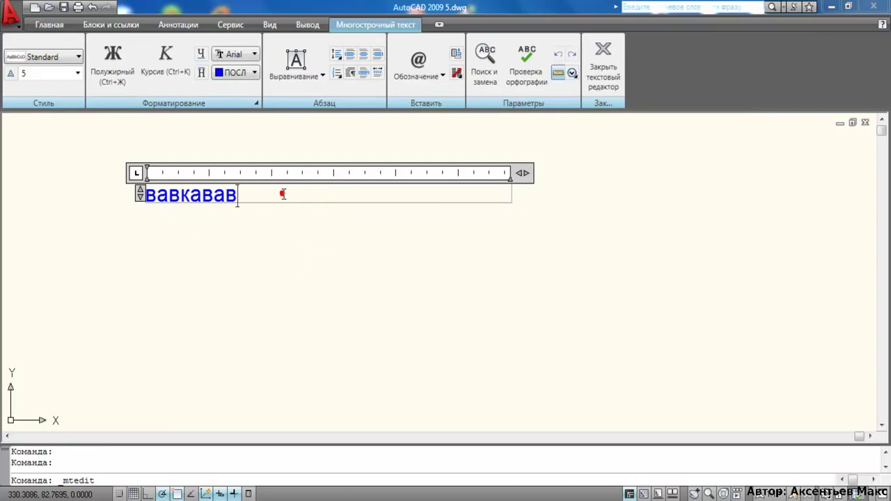
pyautogui.write(' баормлда авлао влоа лва ')
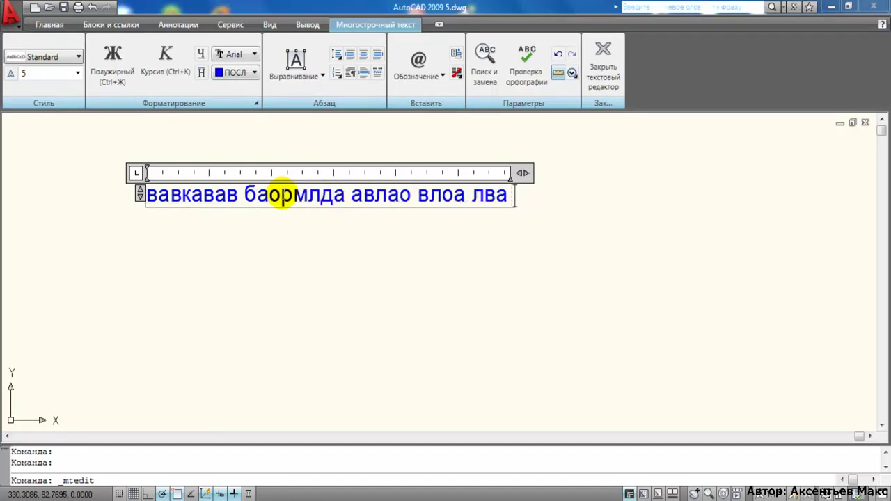
pyautogui.write('воа ов алв ал ва ва')
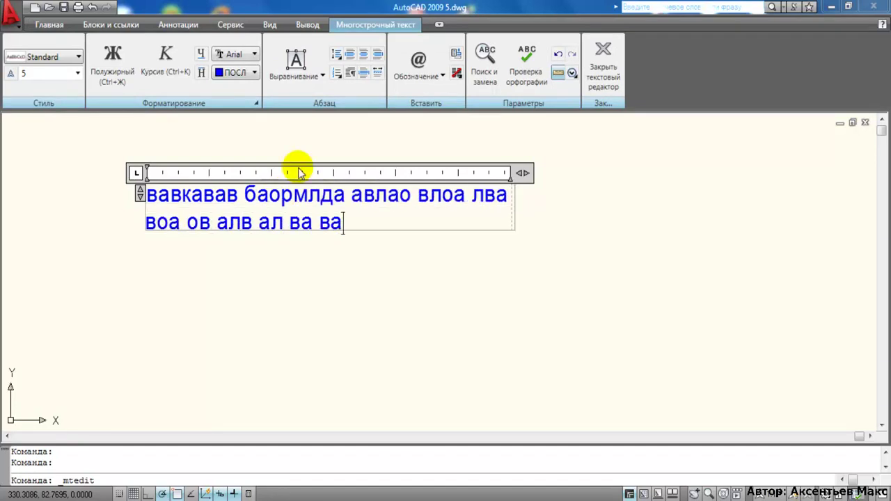
pyautogui.click(594, 81)
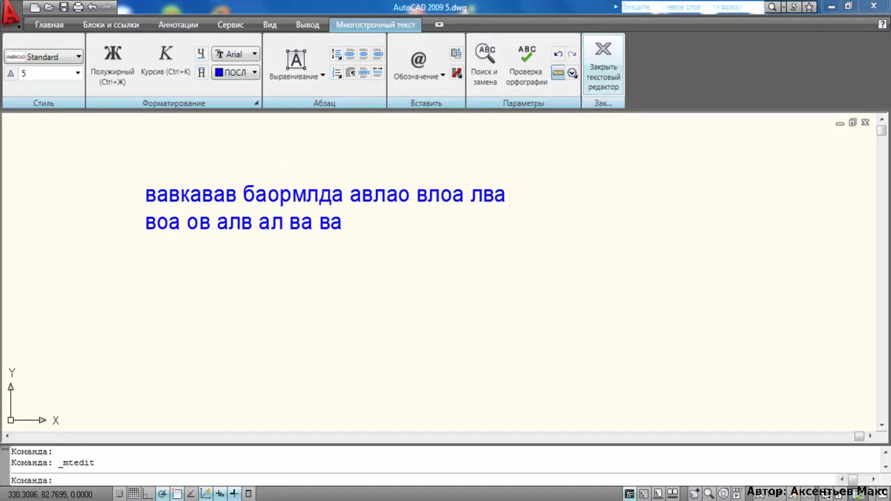
pyautogui.moveTo(402, 255)
pyautogui.mouseDown(button='middle')
pyautogui.moveTo(382, 233)
pyautogui.moveTo(442, 332)
pyautogui.mouseUp(button='middle')
pyautogui.scroll(2, 382, 233)
pyautogui.click(285, 150)
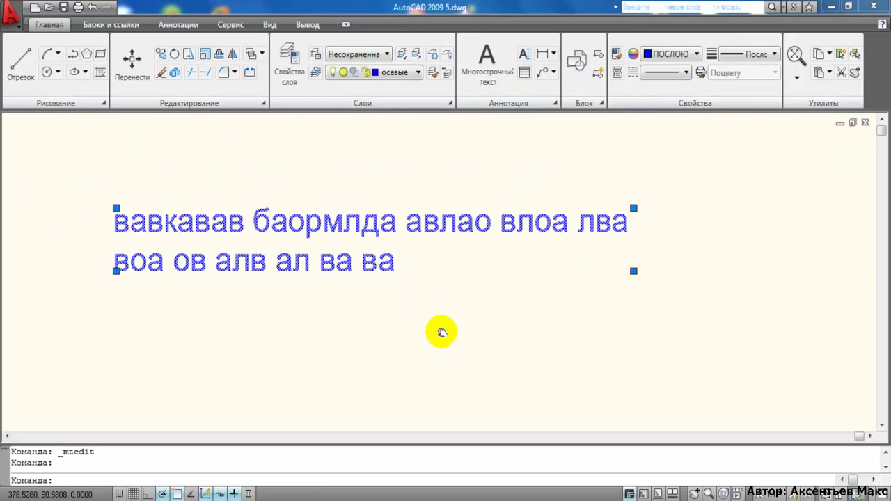
# Move the text higher with its grip and stretch the frame's bottom edge downward
pyautogui.click(117, 208)
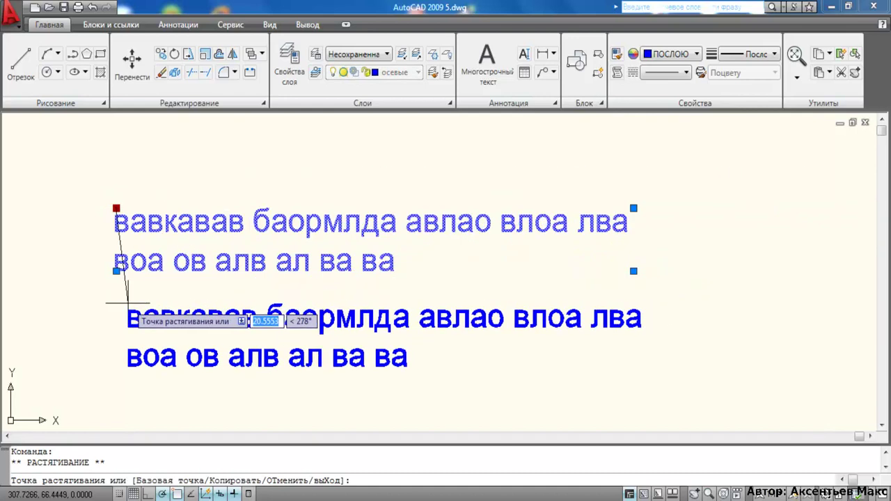
pyautogui.click(123, 148)
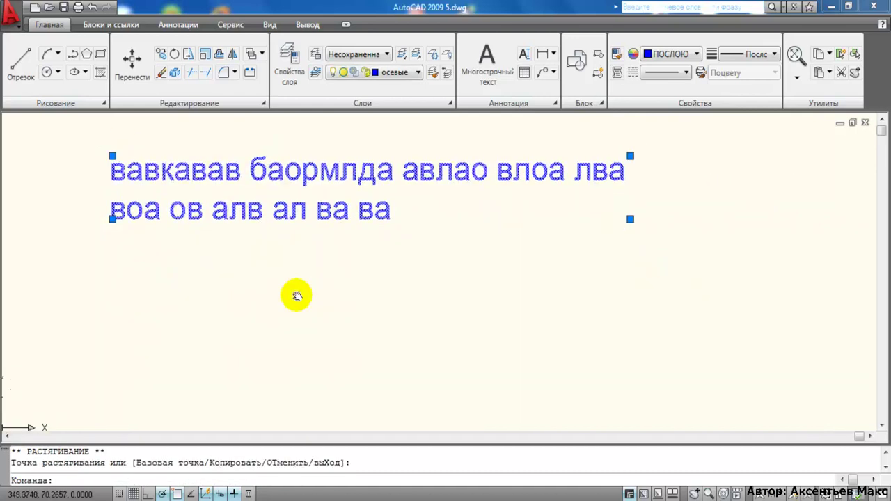
pyautogui.moveTo(180, 232); pyautogui.dragTo(158, 241, button='middle')
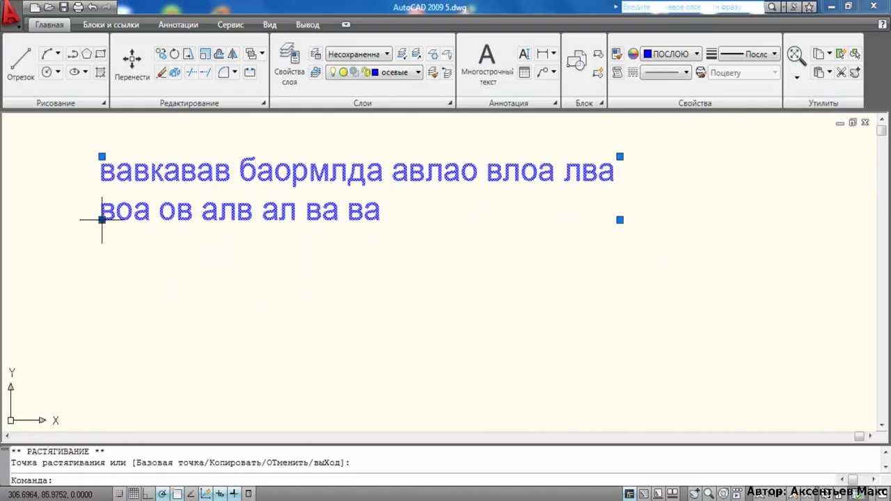
pyautogui.click(102, 301)
pyautogui.moveTo(284, 278); pyautogui.dragTo(261, 276, button='middle')
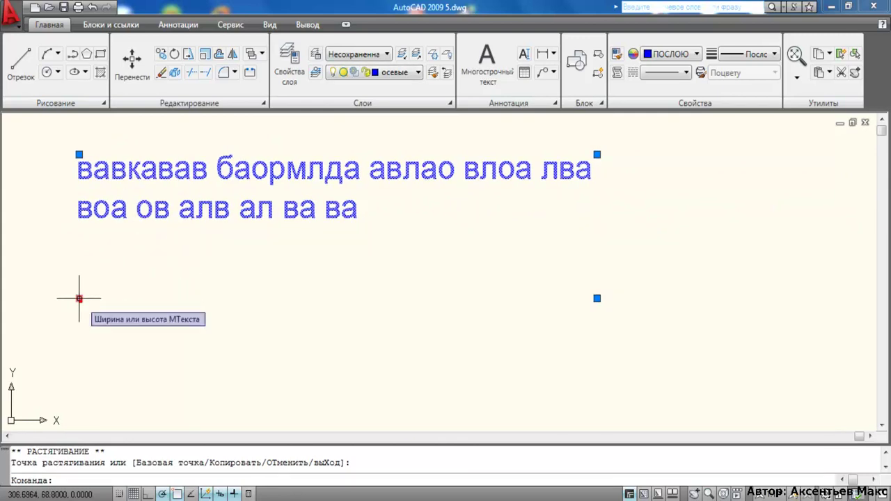
pyautogui.click(78, 299)
pyautogui.click(77, 239)
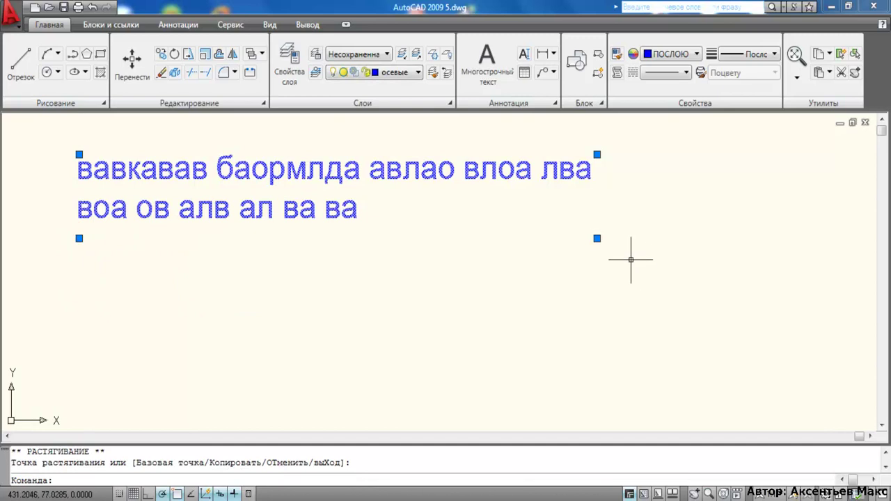
# Extend the bottom-right corner and widen the top-right corner so the text rewraps
pyautogui.click(597, 239)
pyautogui.click(597, 324)
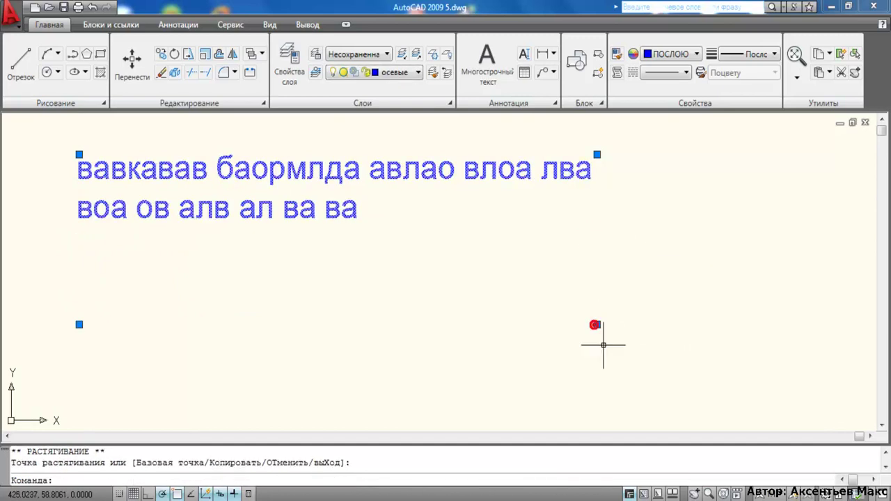
pyautogui.click(597, 154)
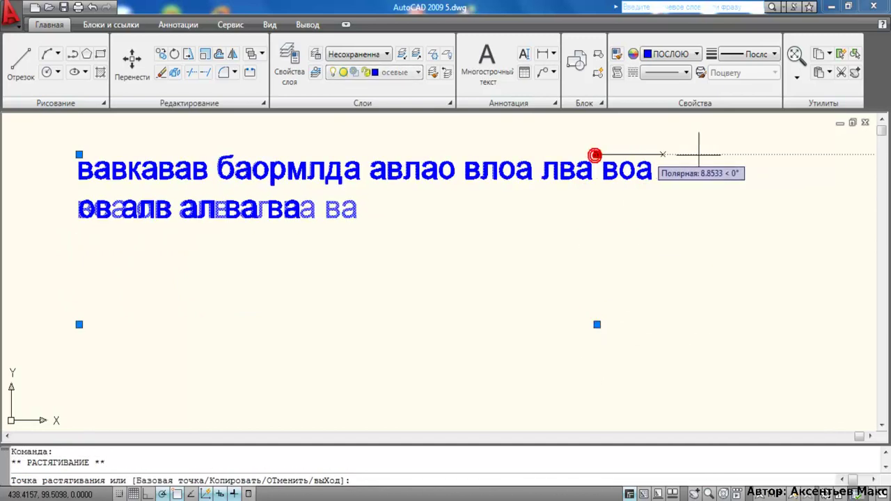
pyautogui.click(826, 155)
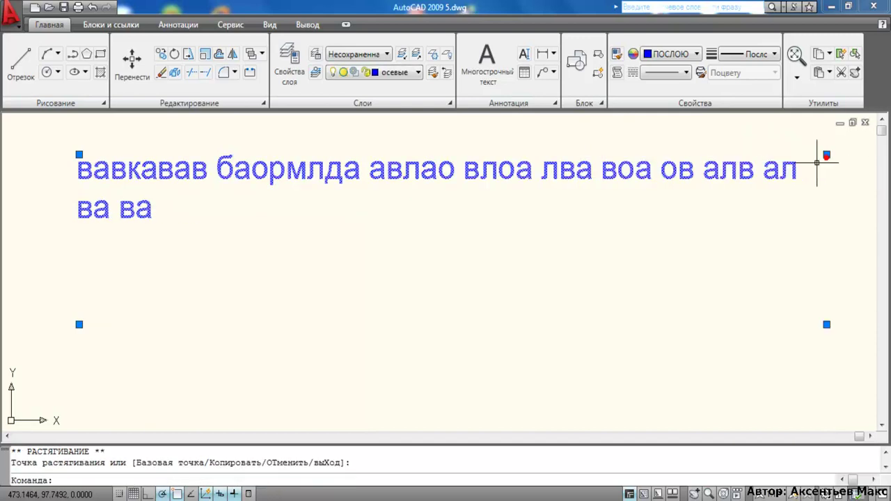
pyautogui.moveTo(647, 255); pyautogui.dragTo(578, 253, button='middle')
pyautogui.scroll(-3, 575, 253)
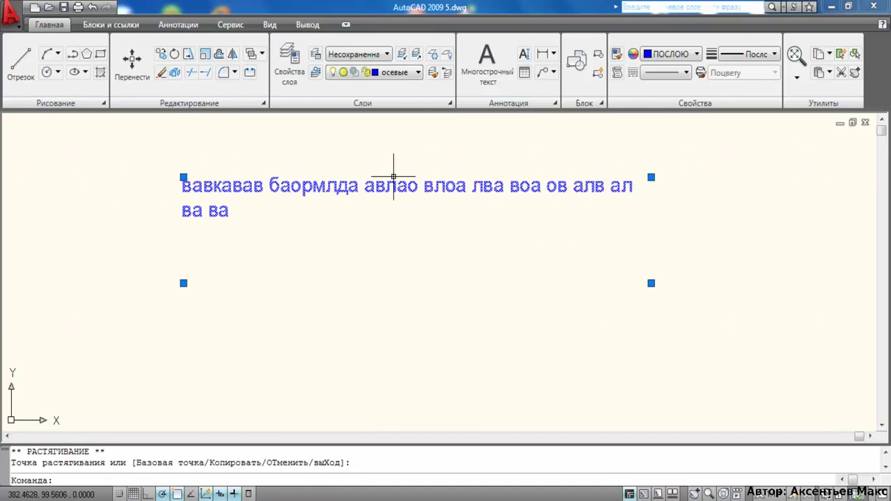
pyautogui.click(541, 233)
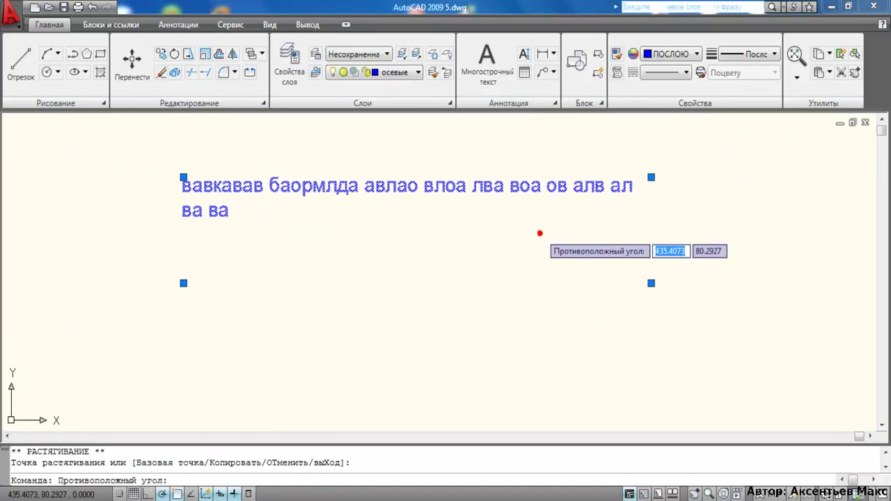
pyautogui.press('Escape')
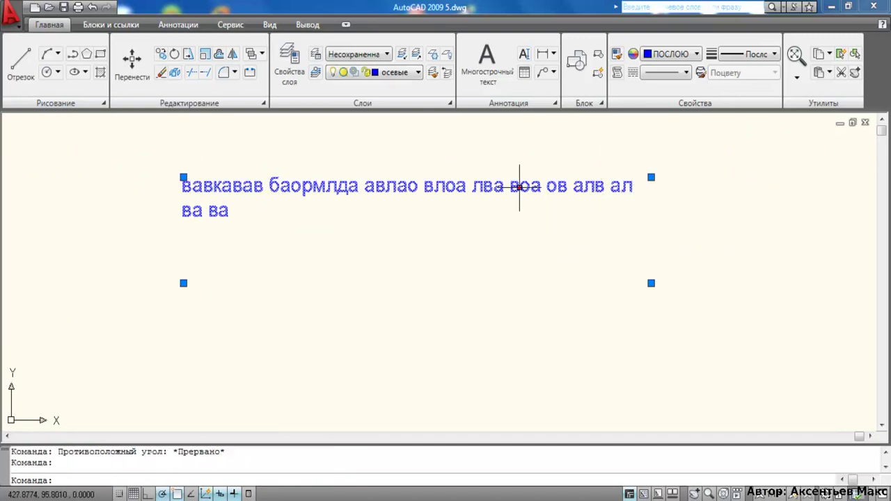
# Widen the text's right margin and set its frame height to about 45.459
pyautogui.doubleClick(520, 186)
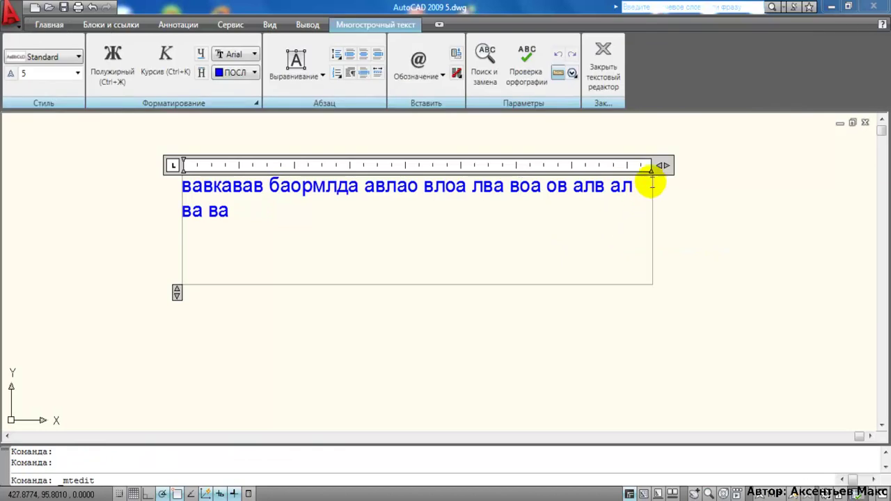
pyautogui.moveTo(651, 171)
pyautogui.mouseDown()
pyautogui.moveTo(585, 171)
pyautogui.moveTo(685, 183)
pyautogui.mouseUp()
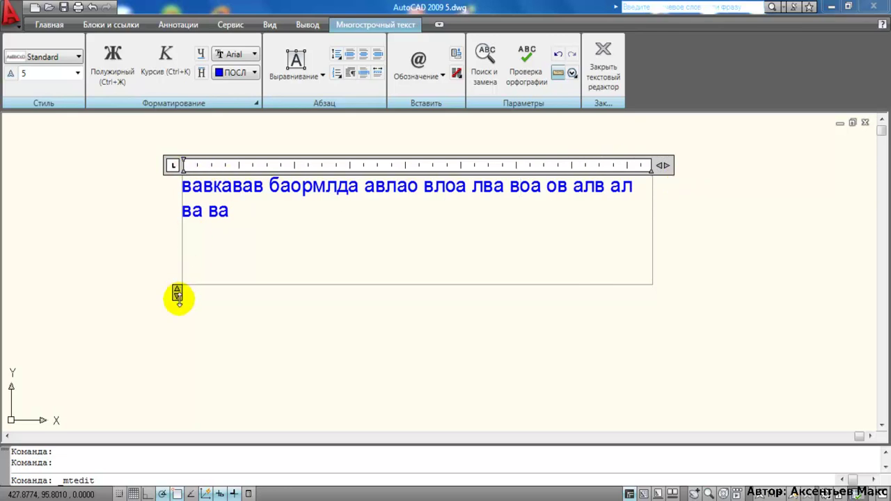
pyautogui.moveTo(178, 296)
pyautogui.mouseDown()
pyautogui.moveTo(183, 260)
pyautogui.moveTo(187, 326)
pyautogui.moveTo(175, 319)
pyautogui.moveTo(178, 282)
pyautogui.mouseUp()
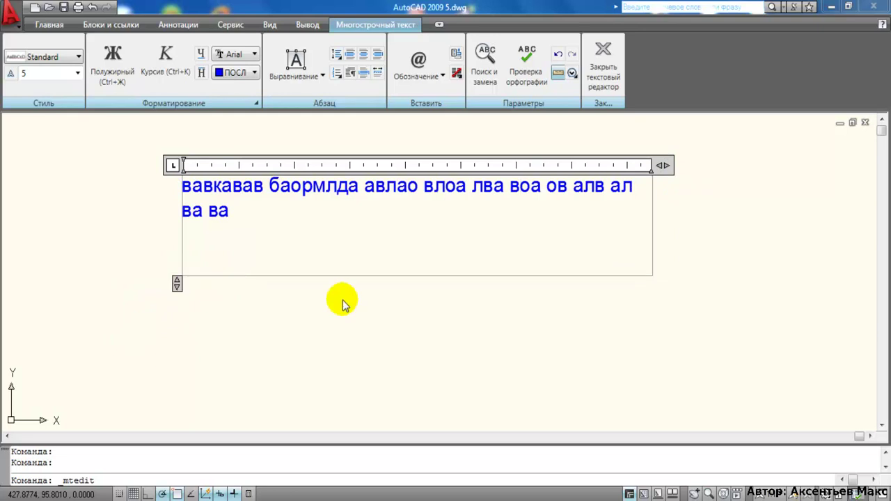
pyautogui.click(592, 75)
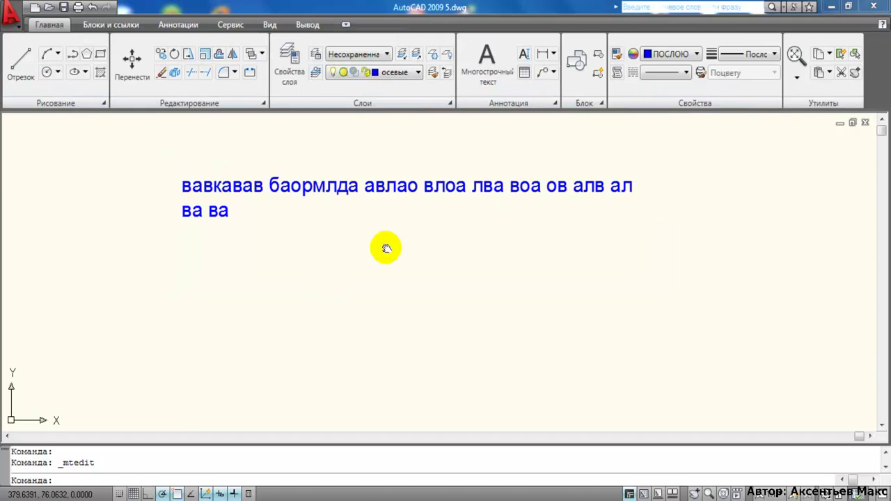
# Zoom out and pan to view the two-line text among the drawing's lines
pyautogui.scroll(-2, 418, 264)
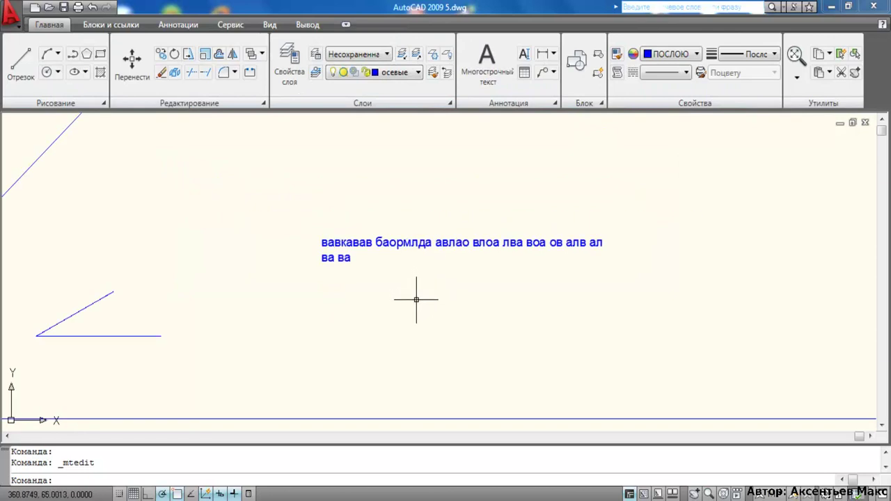
pyautogui.moveTo(395, 299); pyautogui.dragTo(449, 270, button='middle')
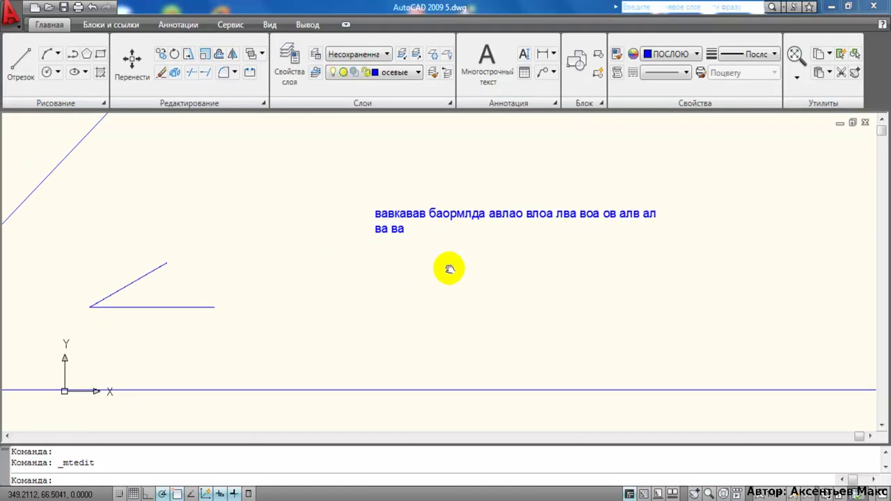
pyautogui.moveTo(449, 270); pyautogui.dragTo(450, 269, button='middle')
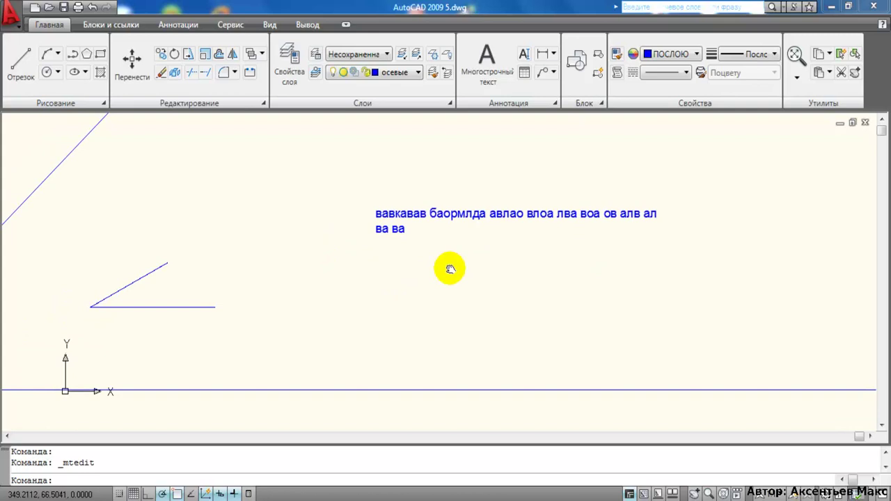
pyautogui.moveTo(449, 269); pyautogui.dragTo(443, 254, button='middle')
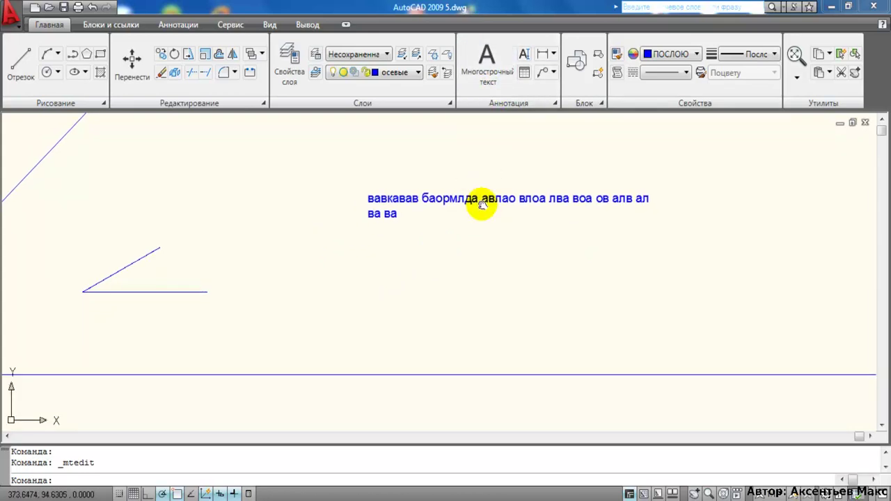
pyautogui.moveTo(484, 205); pyautogui.dragTo(456, 212, button='middle')
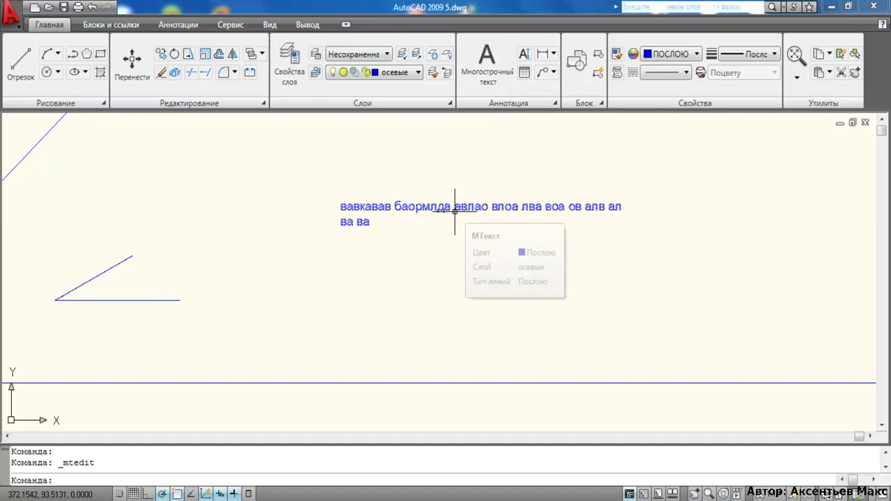